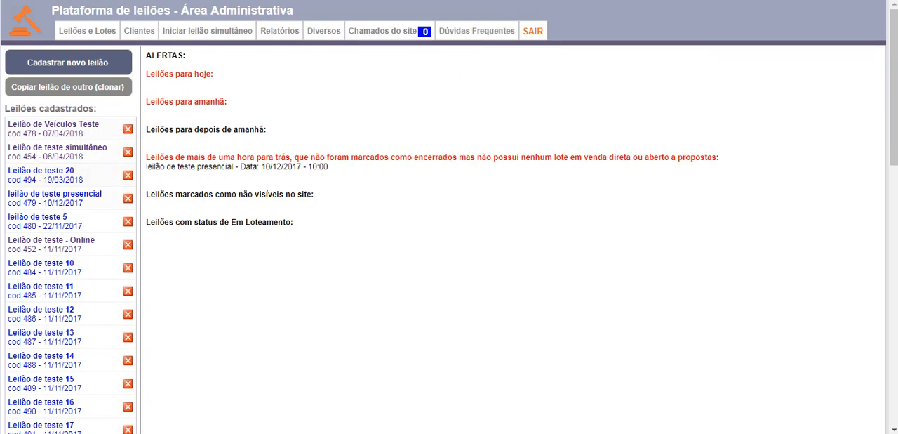
# Step: Look over the list of registered auctions and open the form for registering a new auction
pyautogui.moveTo(6, 108); pyautogui.dragTo(119, 328)
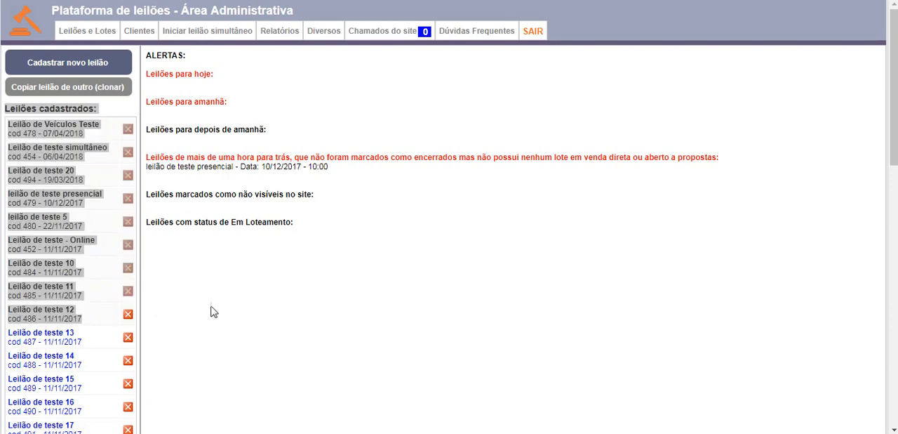
pyautogui.click(114, 109)
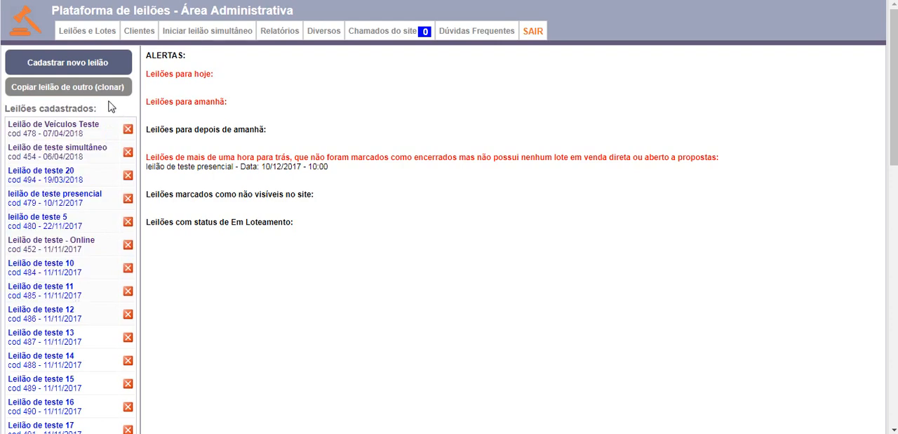
pyautogui.click(60, 64)
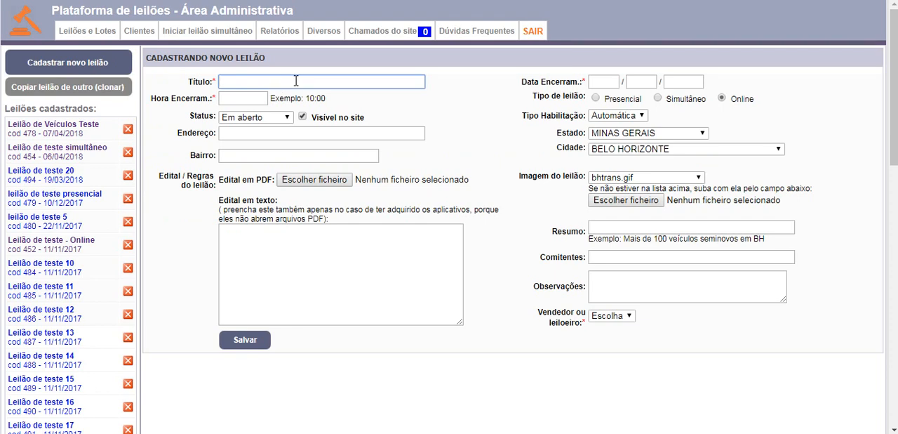
# Step: Examine the title, closing date and closing time fields of the new auction form
pyautogui.click(430, 116)
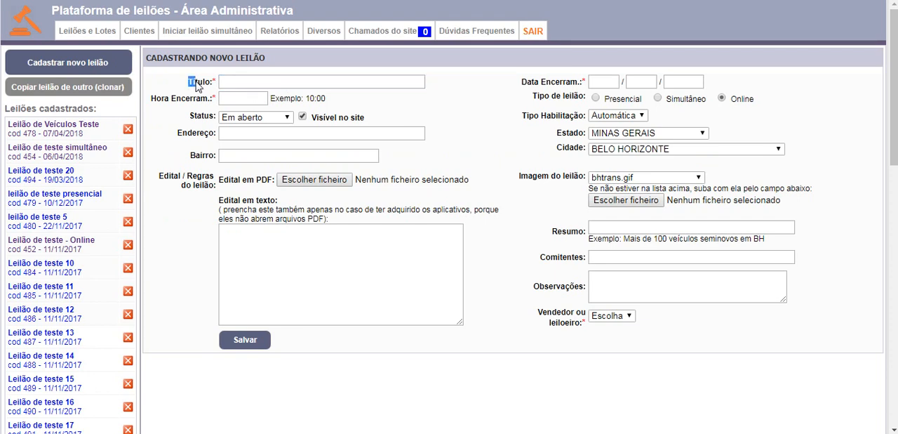
pyautogui.click(241, 82)
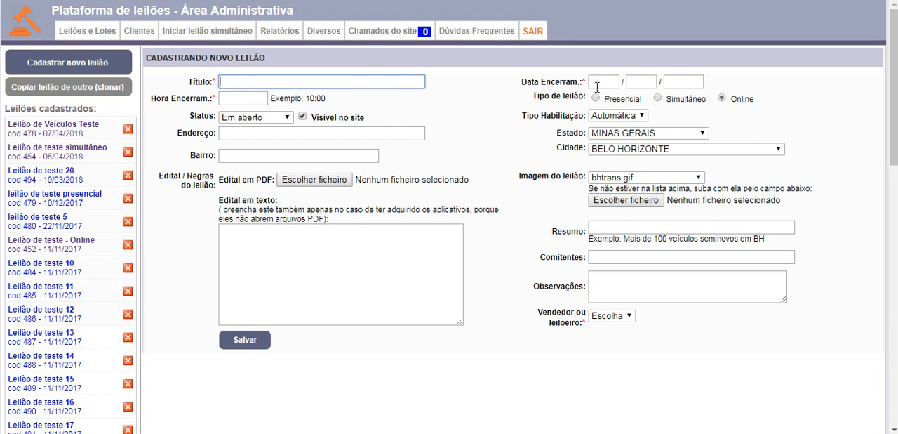
pyautogui.press('Tab')
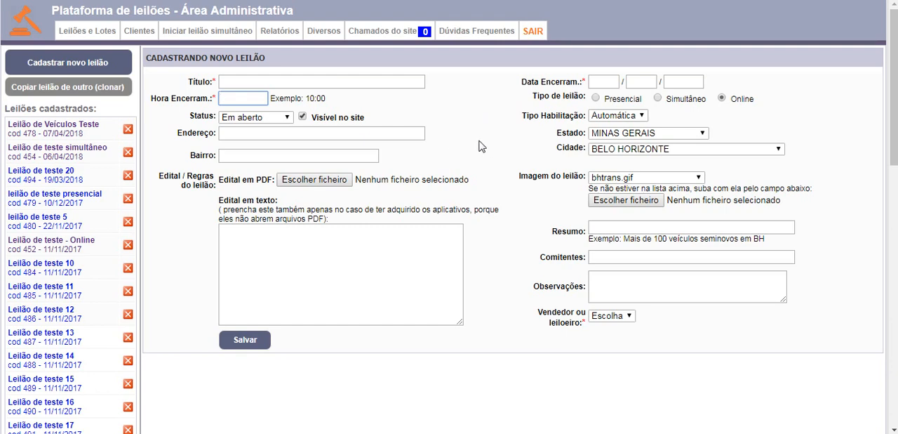
pyautogui.click(510, 160)
# Step: Examine the new auction's Status choices and its Visível no site option without changing them
pyautogui.moveTo(188, 116); pyautogui.dragTo(261, 119)
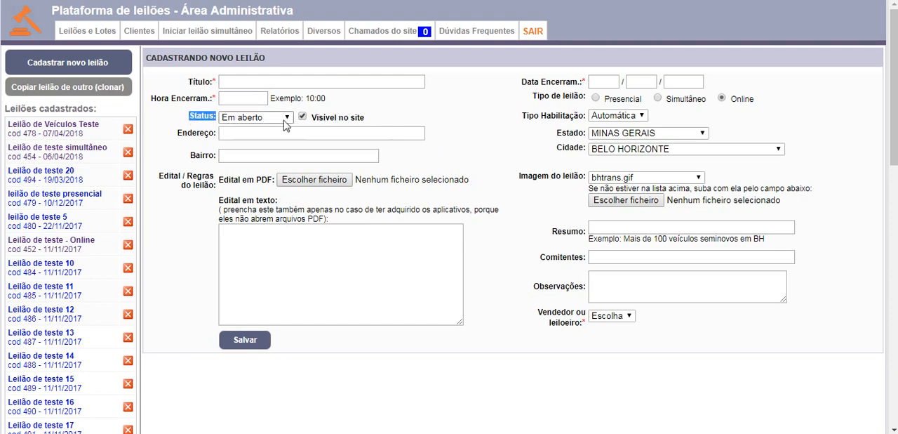
pyautogui.click(366, 116)
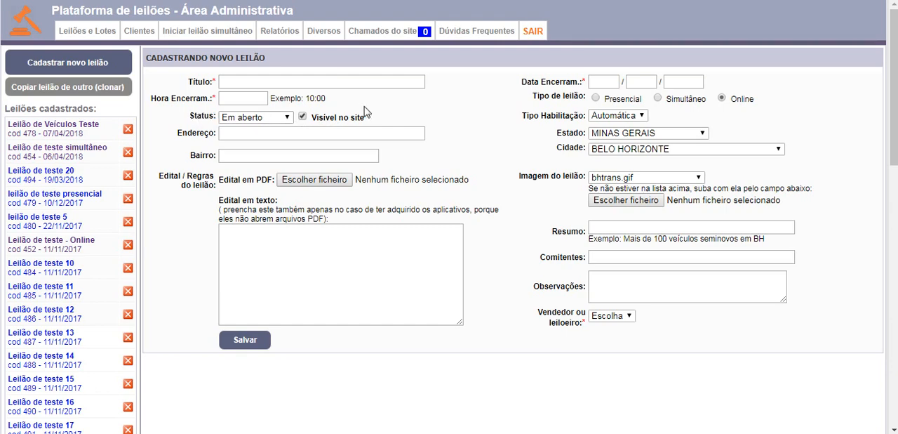
pyautogui.moveTo(366, 118); pyautogui.dragTo(309, 119)
pyautogui.click(375, 114)
pyautogui.click(289, 118)
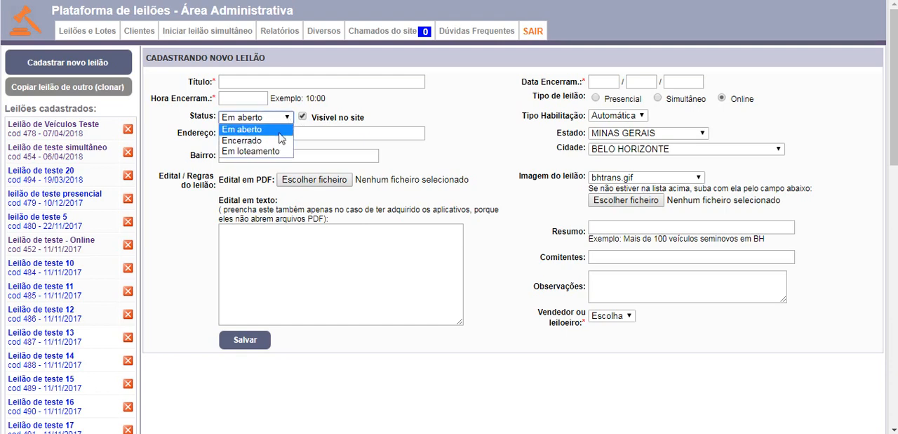
pyautogui.click(348, 103)
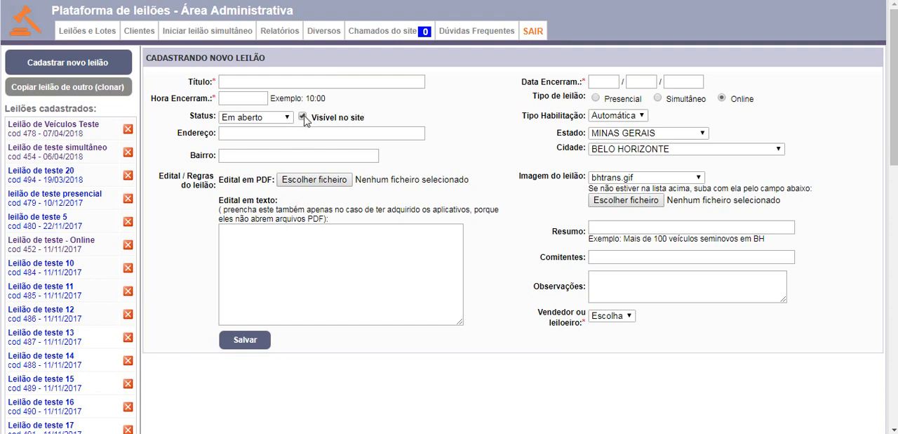
pyautogui.click(274, 121)
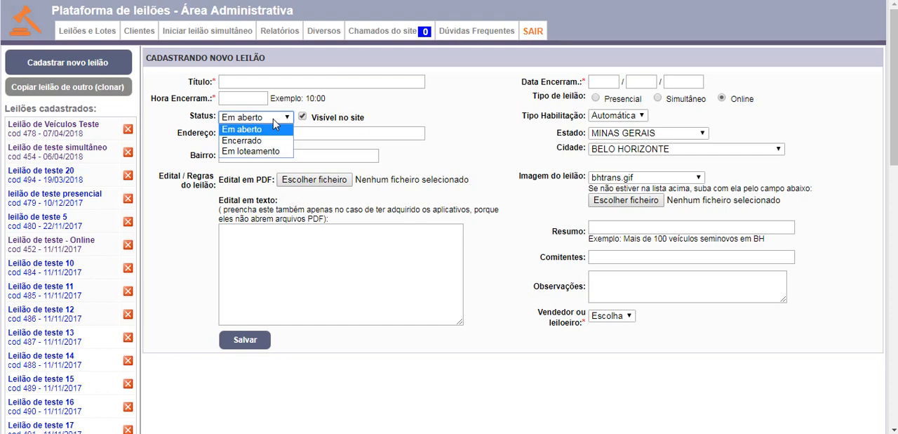
pyautogui.click(411, 118)
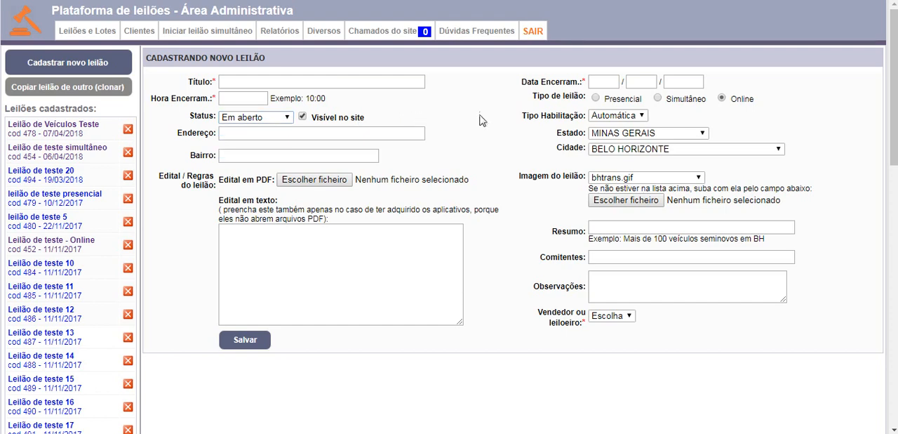
# Step: Examine the Tipo Habilitação choices of the new auction without changing the selection
pyautogui.moveTo(527, 120); pyautogui.dragTo(597, 121)
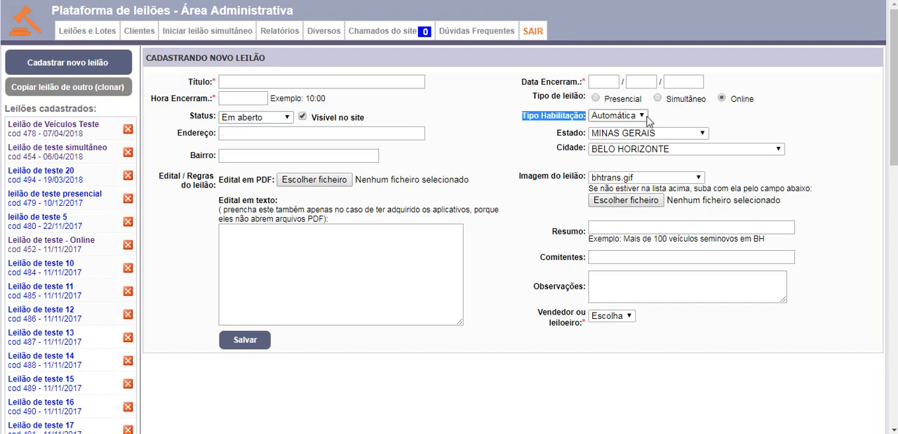
pyautogui.click(659, 119)
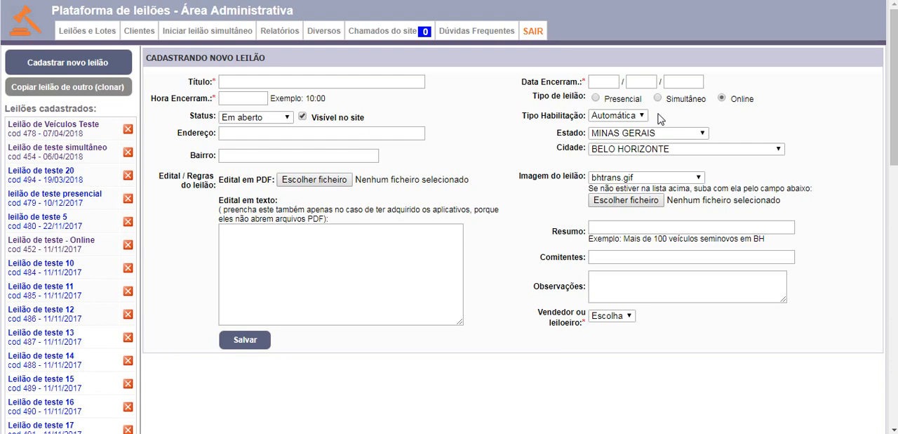
pyautogui.click(631, 116)
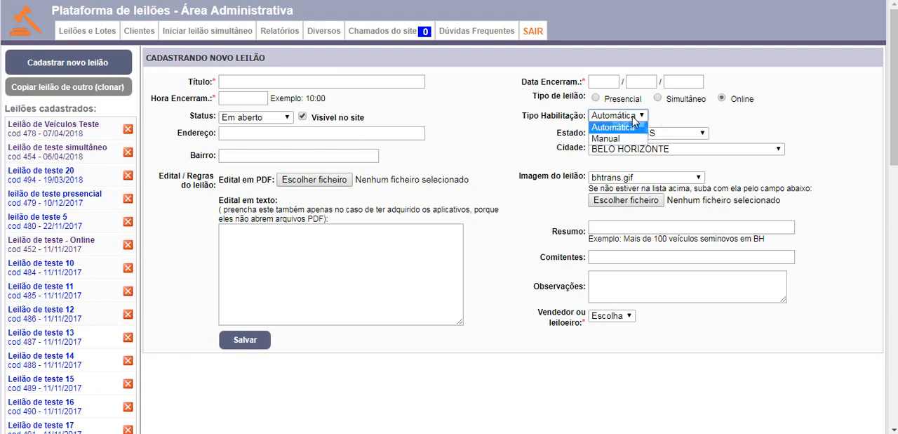
pyautogui.click(681, 122)
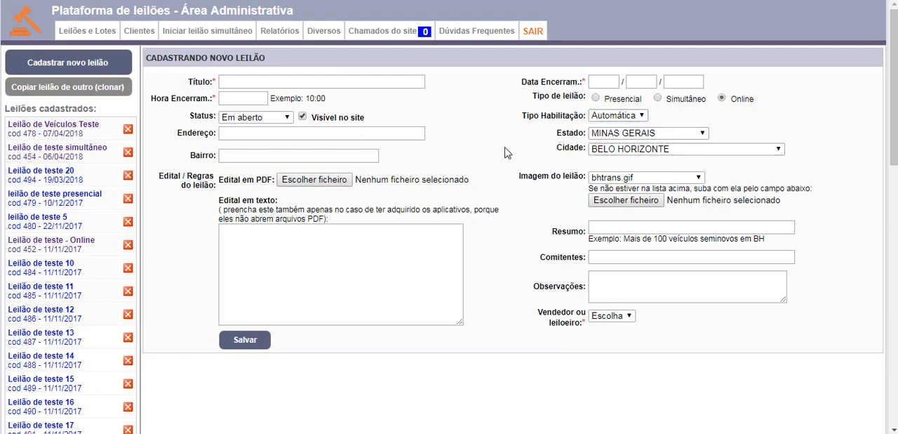
# Step: Inspect the Edital em PDF file selection for the auction rules and dismiss it without choosing a file
pyautogui.moveTo(164, 175); pyautogui.dragTo(368, 183)
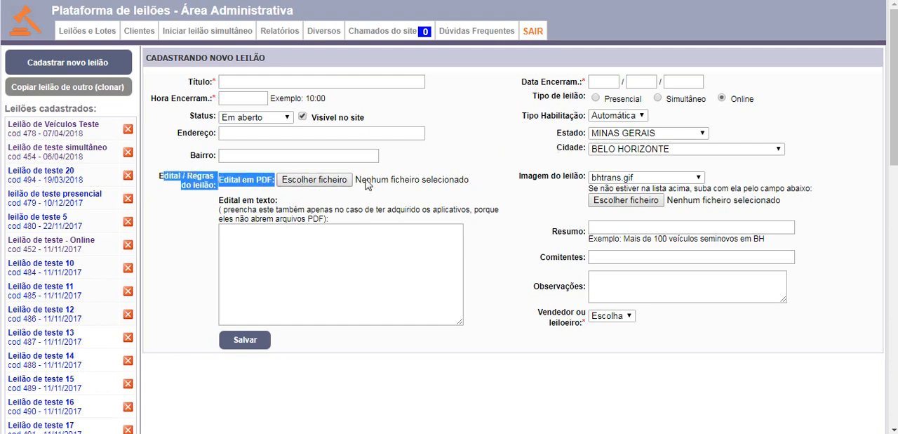
pyautogui.click(421, 197)
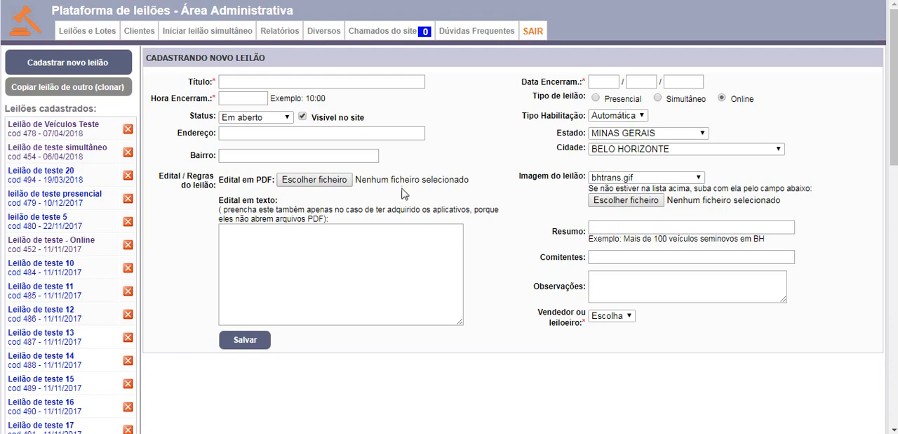
pyautogui.click(341, 184)
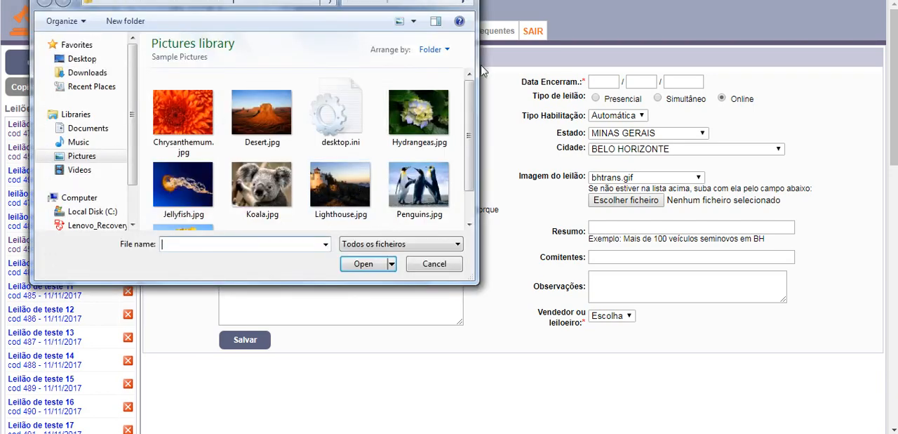
pyautogui.press('Escape')
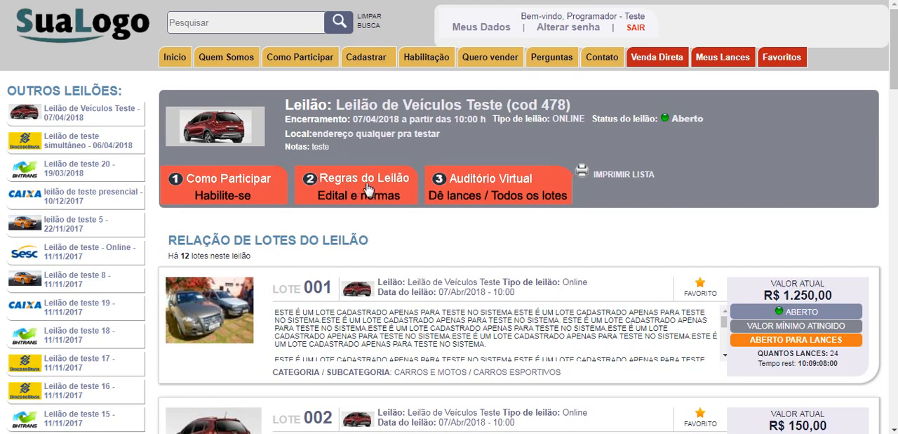
# Step: On the public auction site, view the Regras do Leilão document of Leilão de Veículos Teste and close it
pyautogui.click(368, 190)
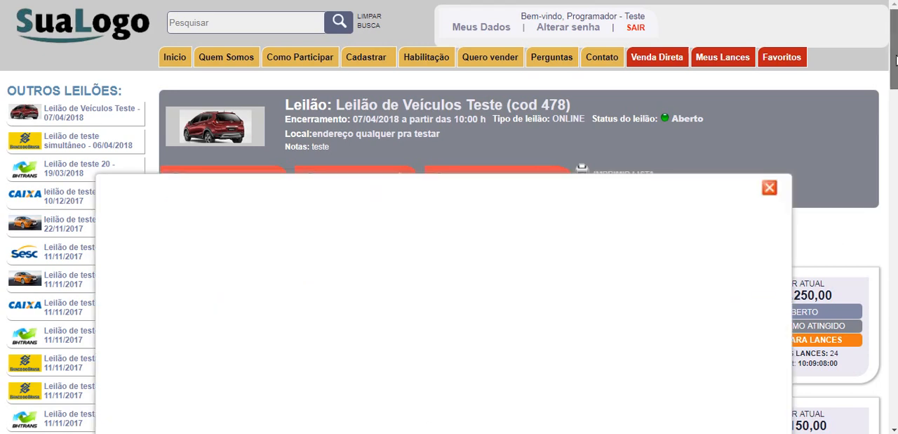
pyautogui.moveTo(896, 59); pyautogui.dragTo(892, 92)
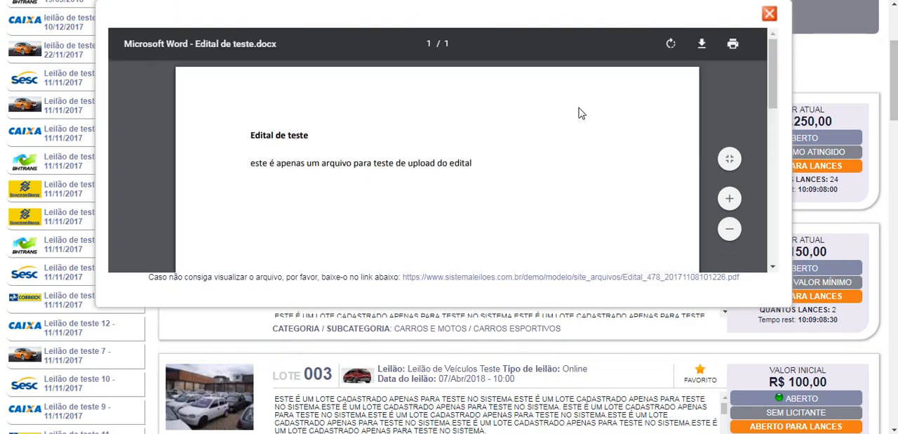
pyautogui.click(769, 14)
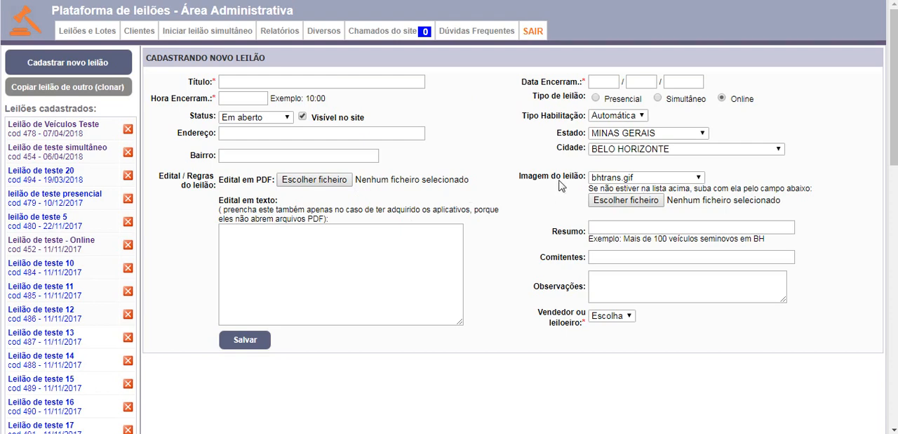
# Step: Back in the new auction form, examine the Imagem do leilão choices and its file upload without selecting an image
pyautogui.moveTo(518, 176); pyautogui.dragTo(578, 171)
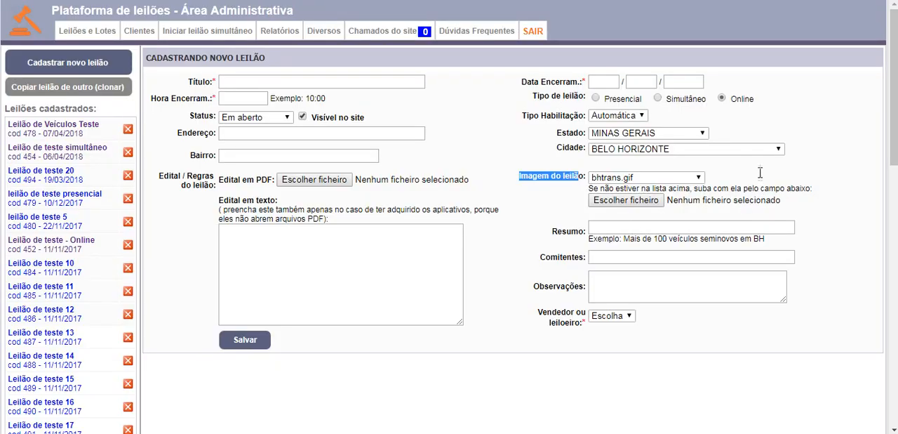
pyautogui.click(678, 181)
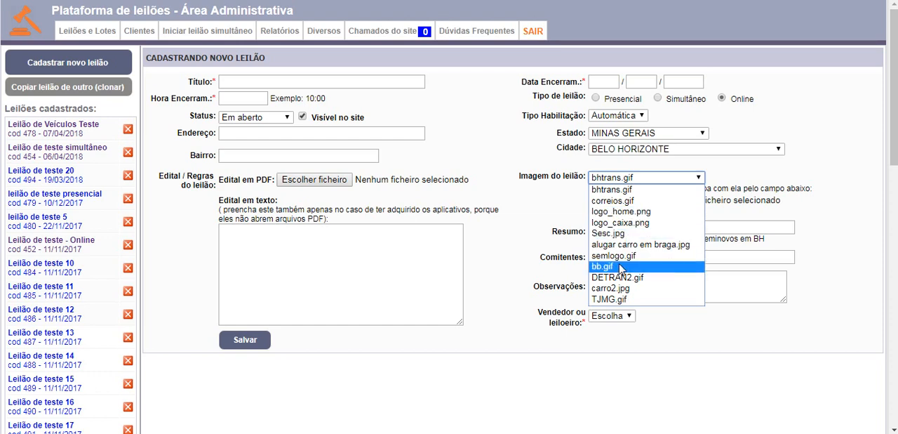
pyautogui.click(737, 176)
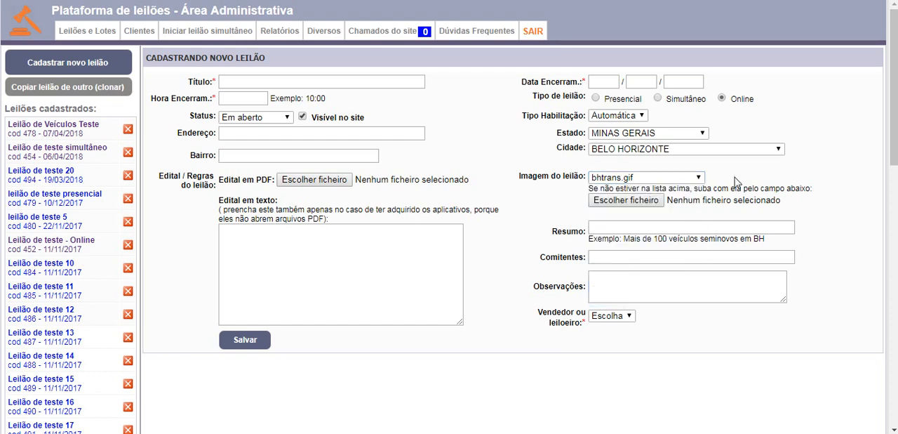
pyautogui.click(646, 202)
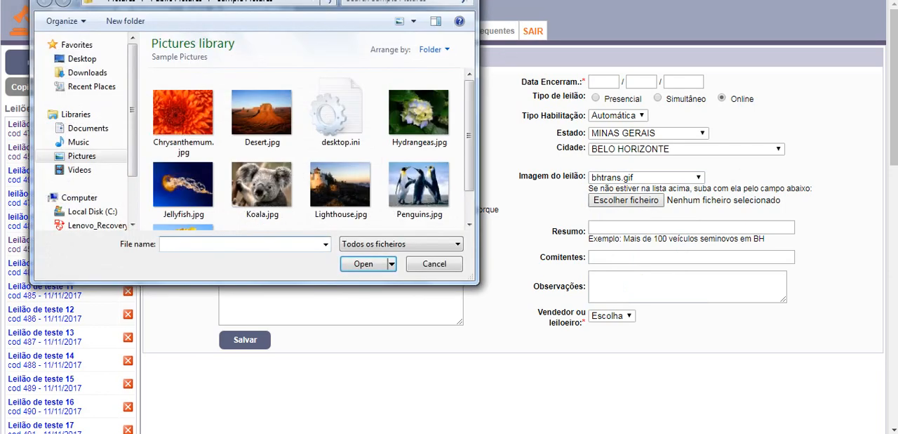
pyautogui.press('Escape')
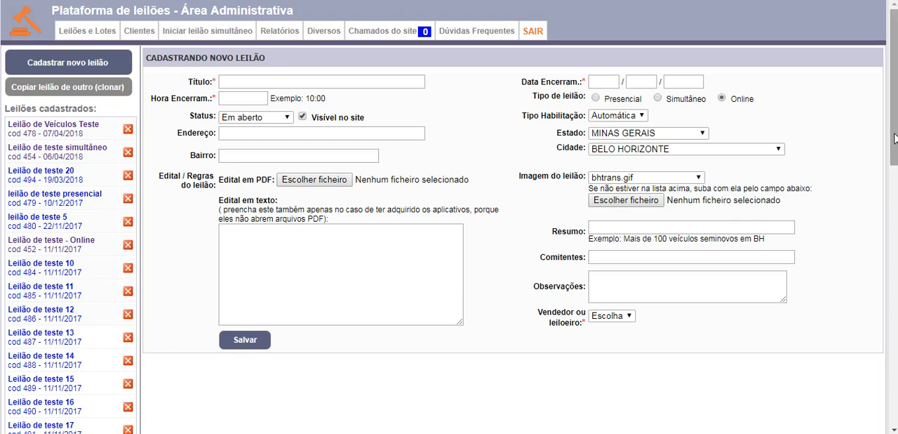
# Step: Open the registered auction Leilão de Veículos Teste (cod 478) from the list of registered auctions
pyautogui.moveTo(894, 138); pyautogui.dragTo(895, 152)
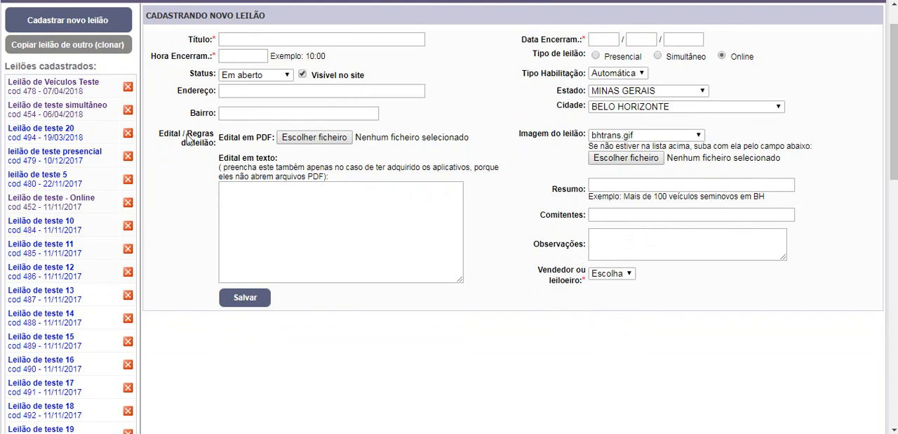
pyautogui.rightClick(122, 65)
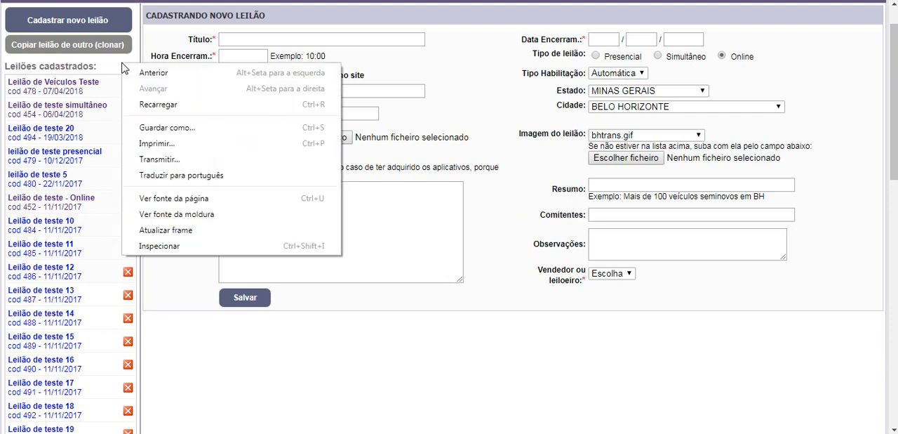
pyautogui.click(93, 66)
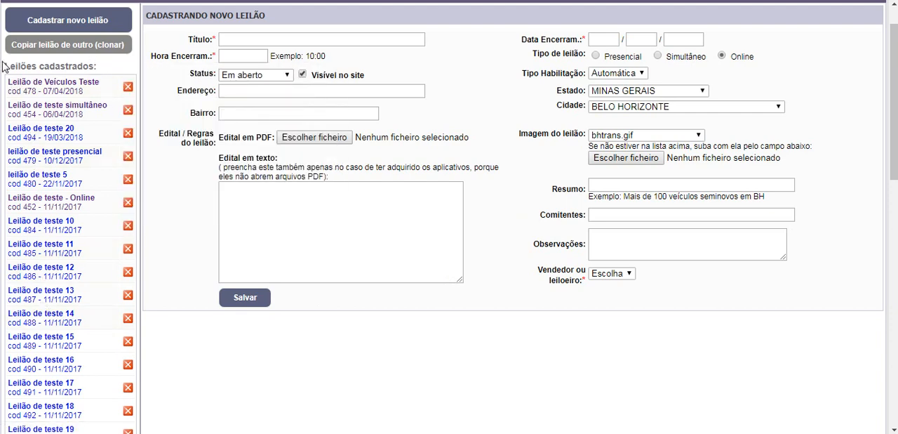
pyautogui.moveTo(3, 66); pyautogui.dragTo(107, 381)
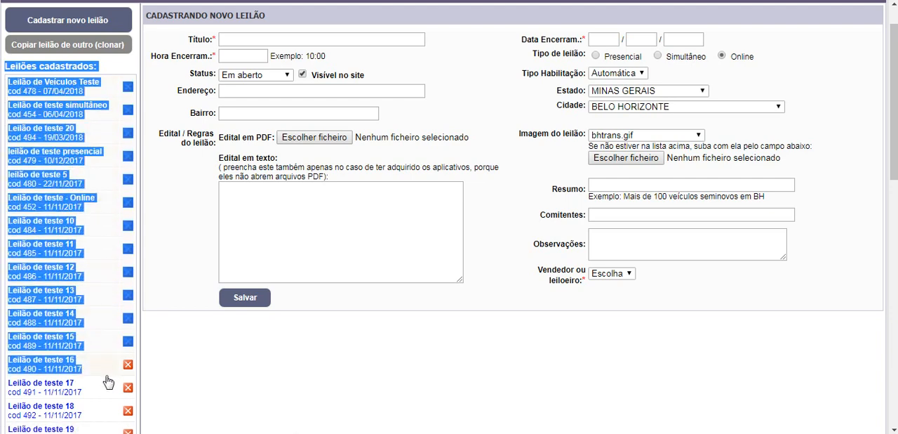
pyautogui.click(196, 372)
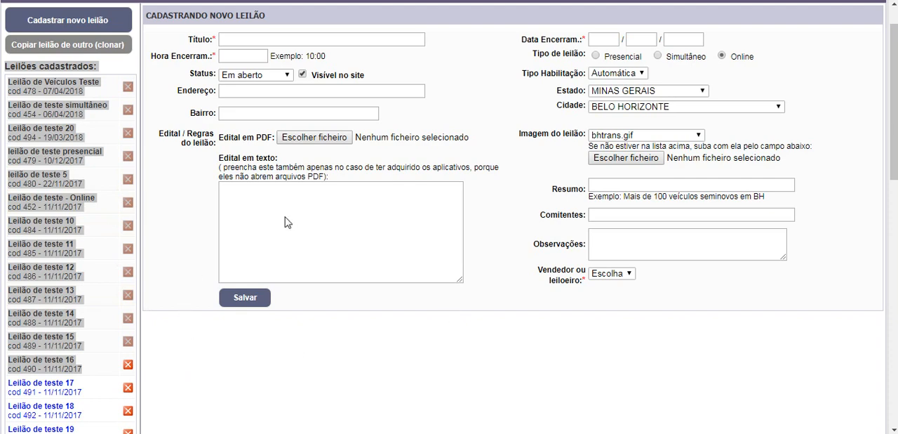
pyautogui.click(120, 71)
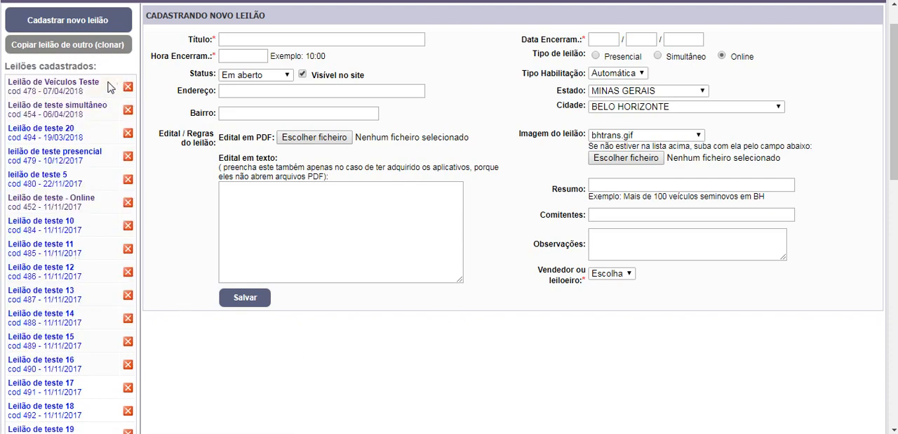
pyautogui.click(51, 85)
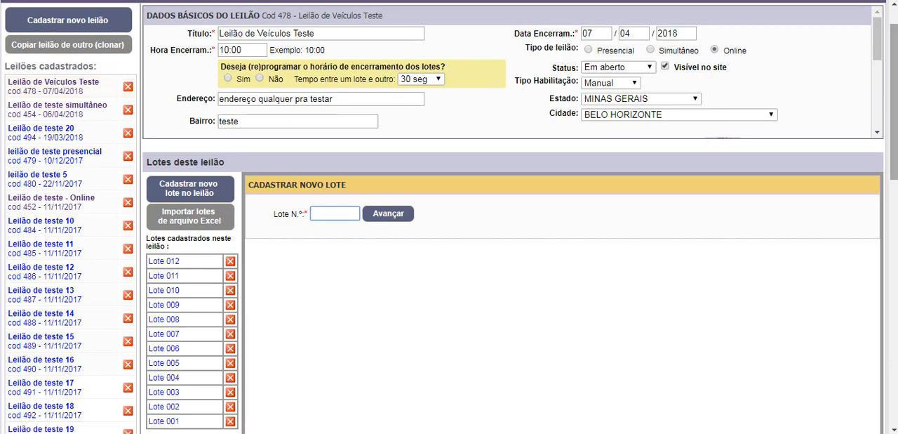
# Step: Review the basic data form of Leilão de Veículos Teste, from its title and closing date through the edital, image and save option
pyautogui.scroll(-8, 449, 281)
pyautogui.scroll(10, 449, 281)
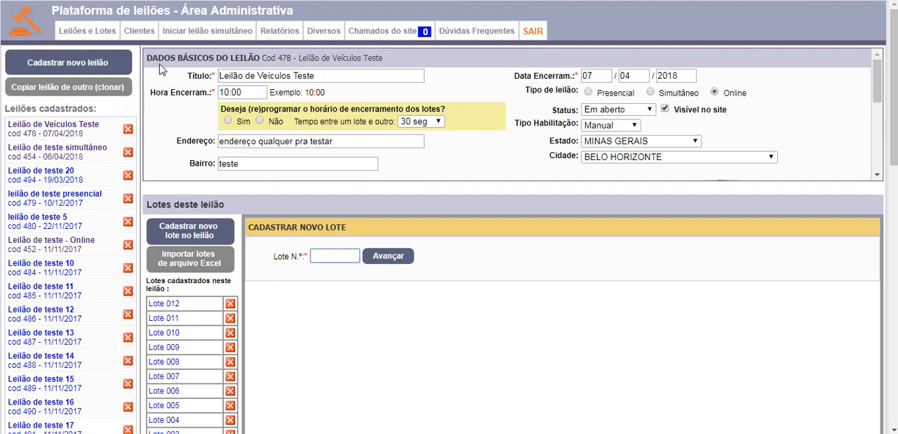
pyautogui.moveTo(151, 57); pyautogui.dragTo(661, 125)
pyautogui.click(460, 87)
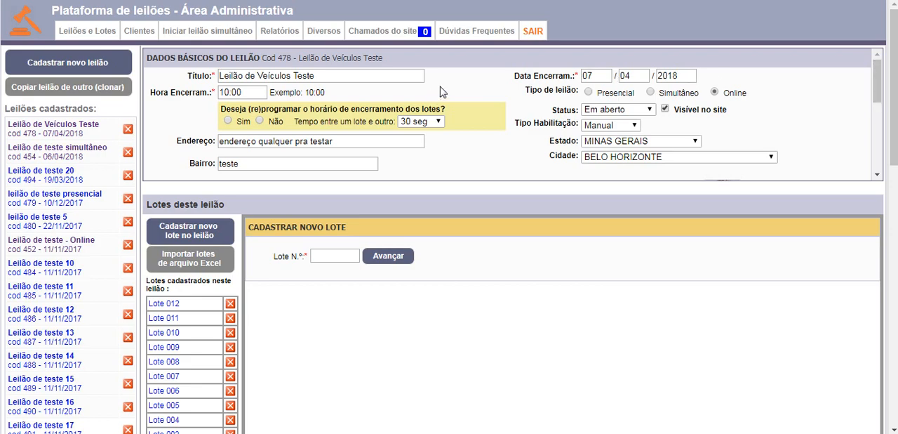
pyautogui.moveTo(448, 90); pyautogui.dragTo(525, 104)
pyautogui.click(761, 105)
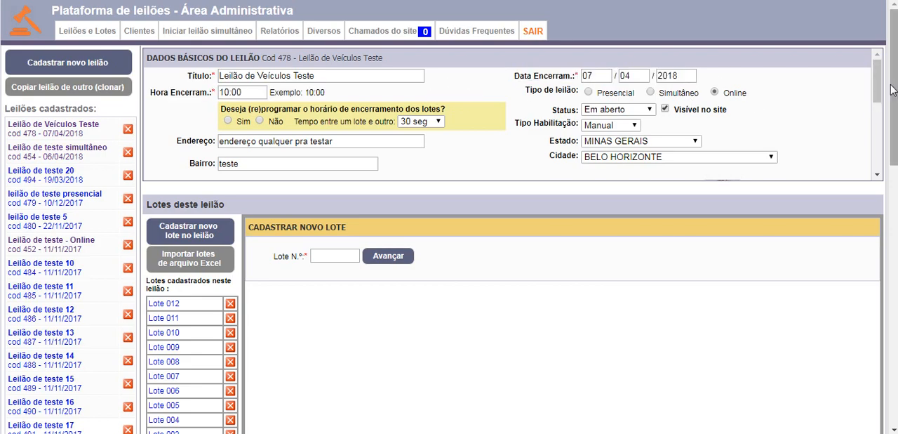
pyautogui.moveTo(877, 84); pyautogui.dragTo(884, 118)
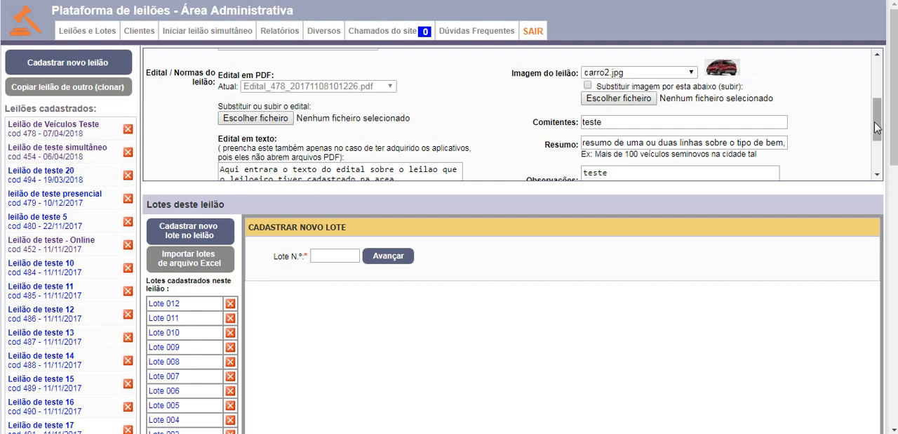
pyautogui.moveTo(877, 125); pyautogui.dragTo(880, 154)
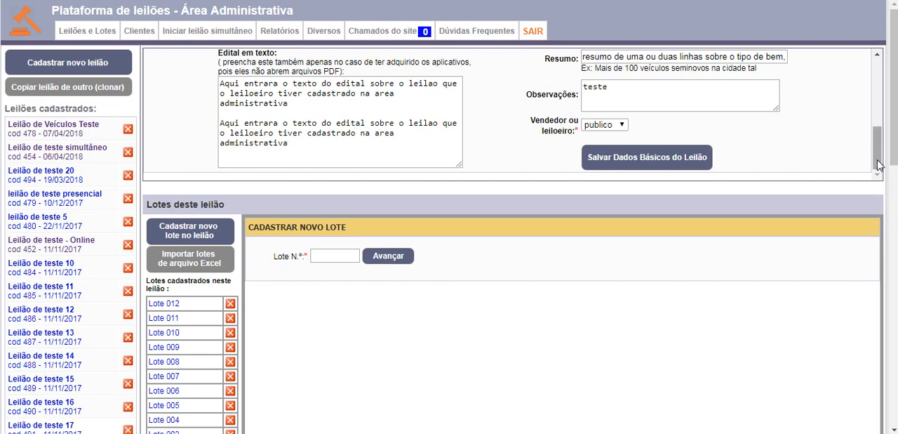
pyautogui.moveTo(880, 163); pyautogui.dragTo(880, 96)
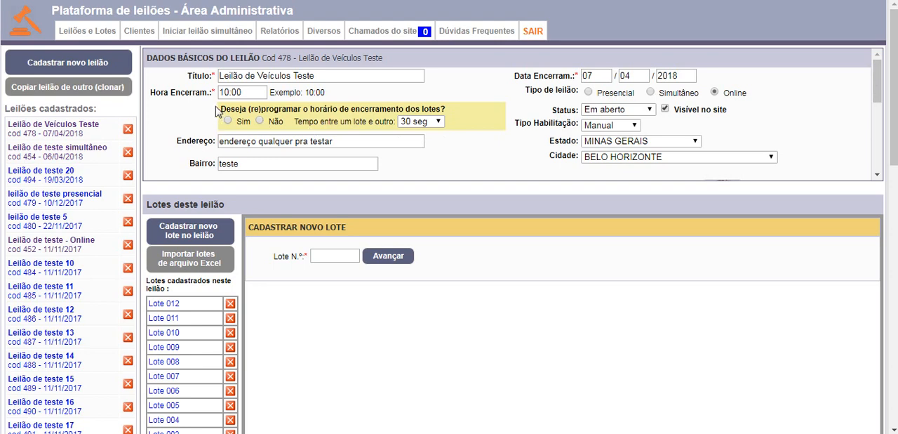
# Step: Examine the option for reprogramming the lots' closing times and where the auction's basic data is saved
pyautogui.moveTo(217, 112); pyautogui.dragTo(463, 114)
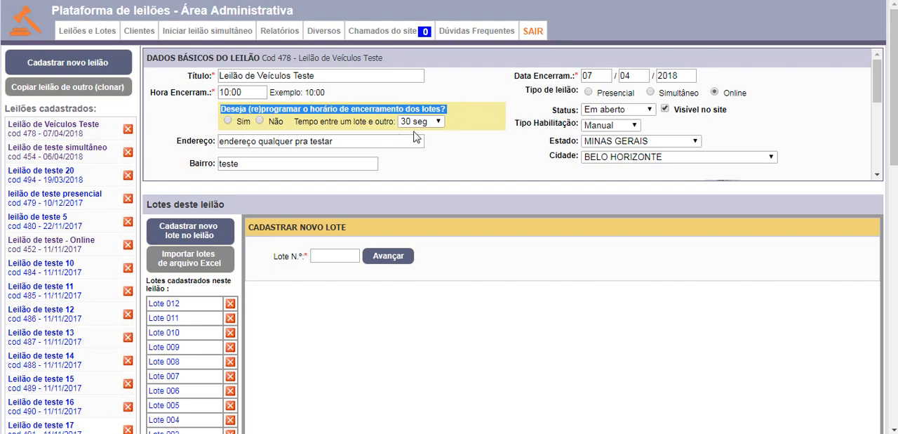
pyautogui.click(474, 127)
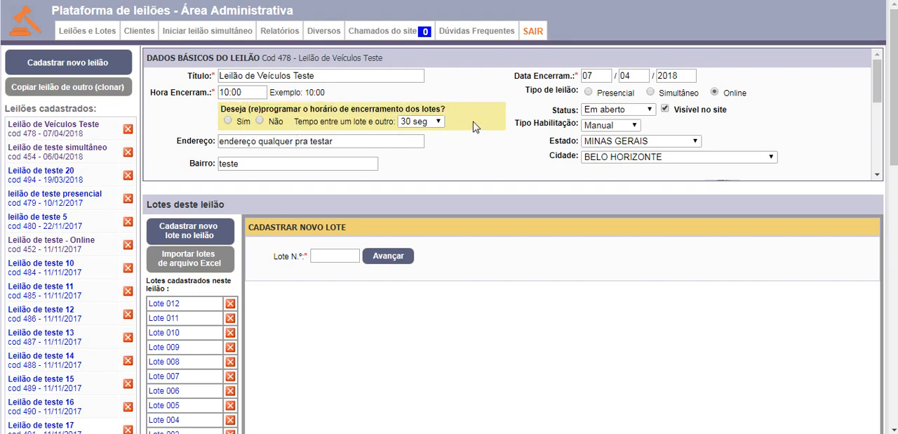
pyautogui.moveTo(463, 125); pyautogui.dragTo(218, 110)
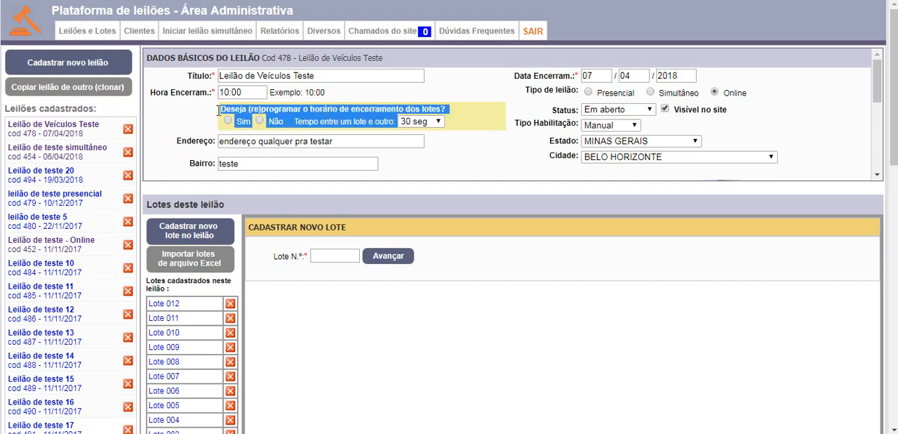
pyautogui.click(411, 96)
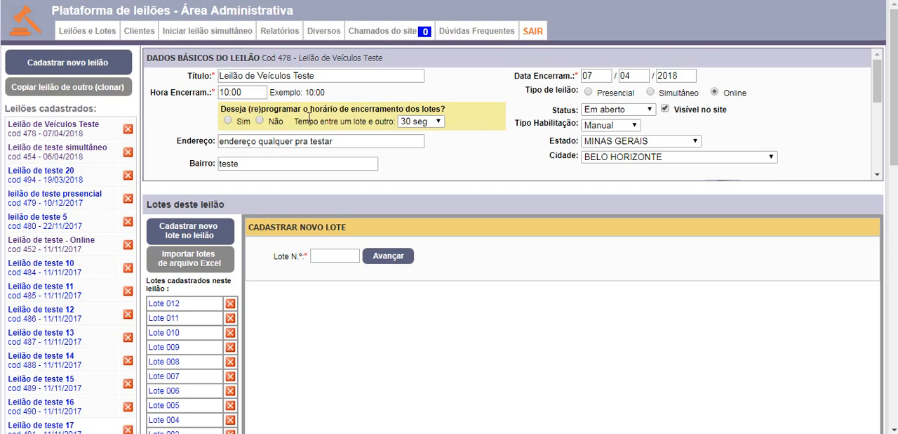
pyautogui.moveTo(878, 95); pyautogui.dragTo(879, 174)
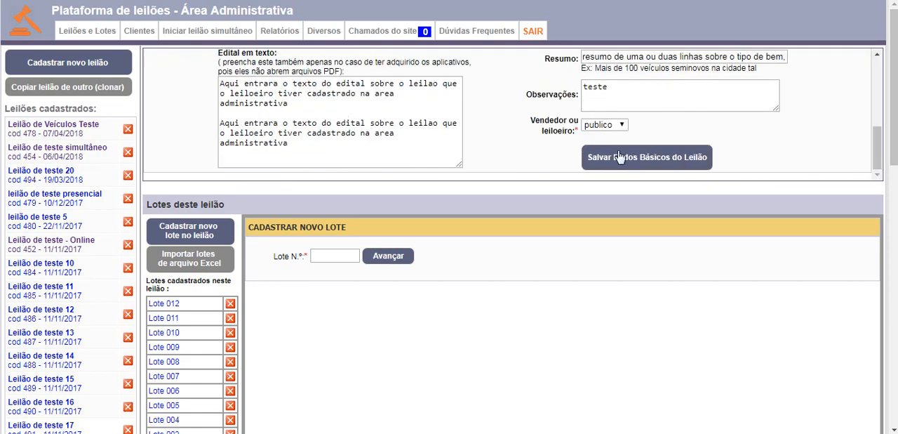
pyautogui.moveTo(877, 147); pyautogui.dragTo(880, 78)
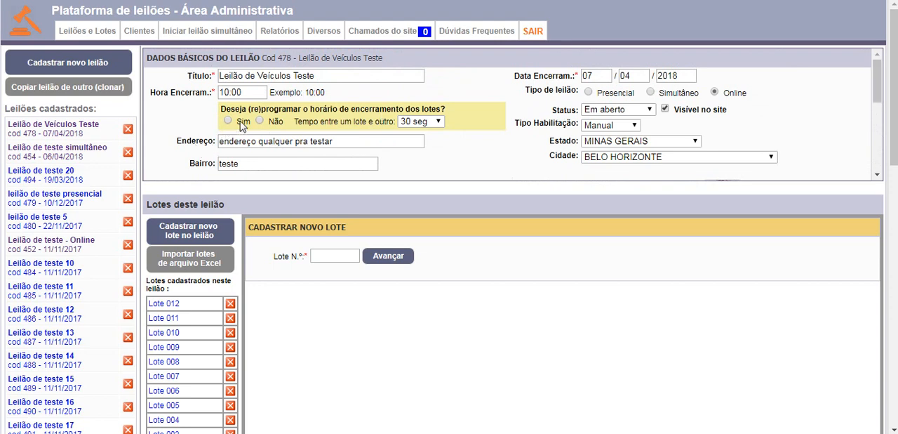
# Step: Choose Sim for reprogramming the lots' closing times and inspect the available intervals between one lot and the next
pyautogui.click(423, 121)
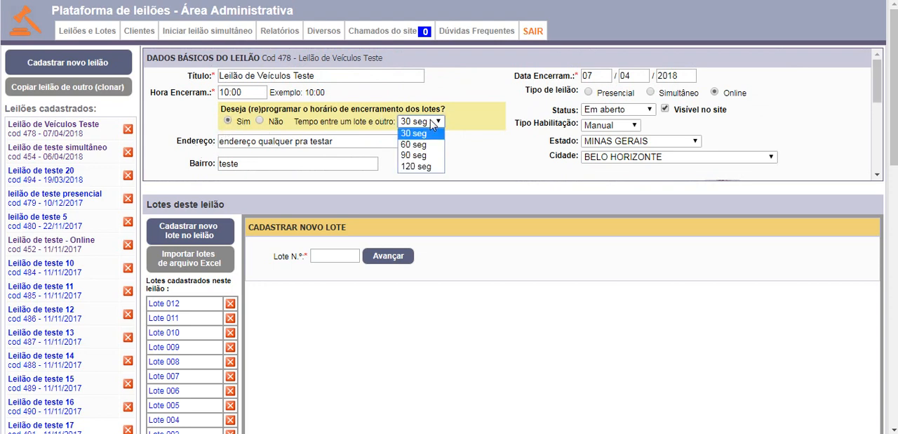
pyautogui.click(475, 149)
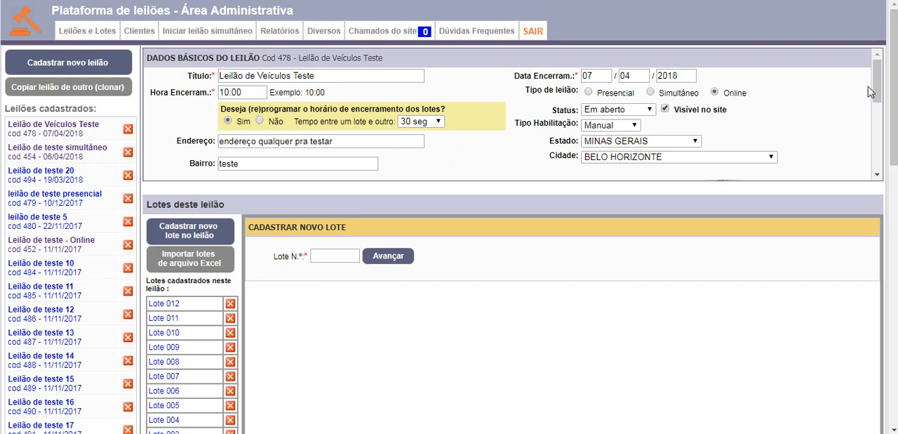
pyautogui.moveTo(878, 81); pyautogui.dragTo(890, 171)
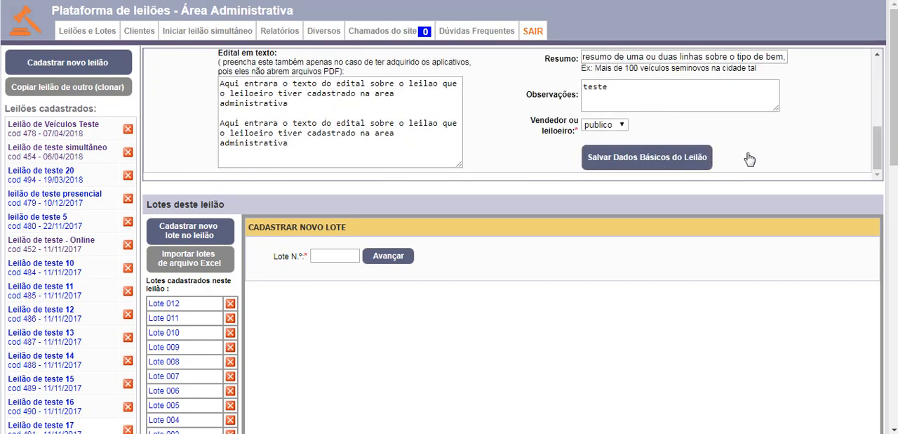
pyautogui.moveTo(877, 151); pyautogui.dragTo(877, 70)
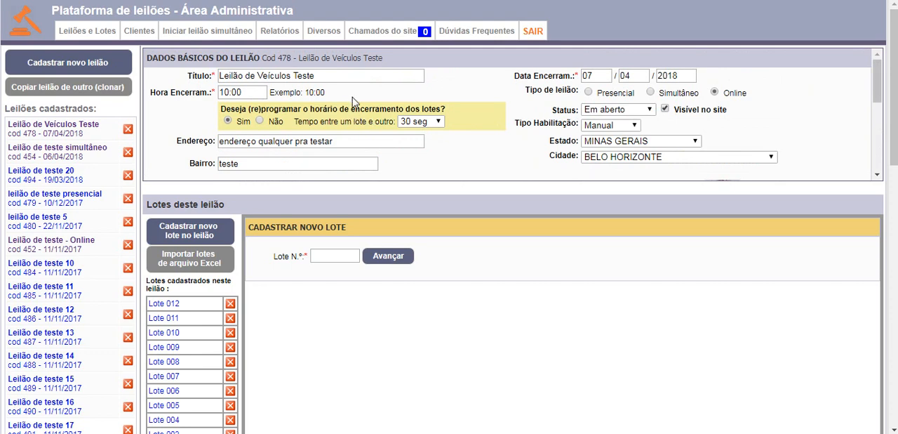
pyautogui.click(439, 123)
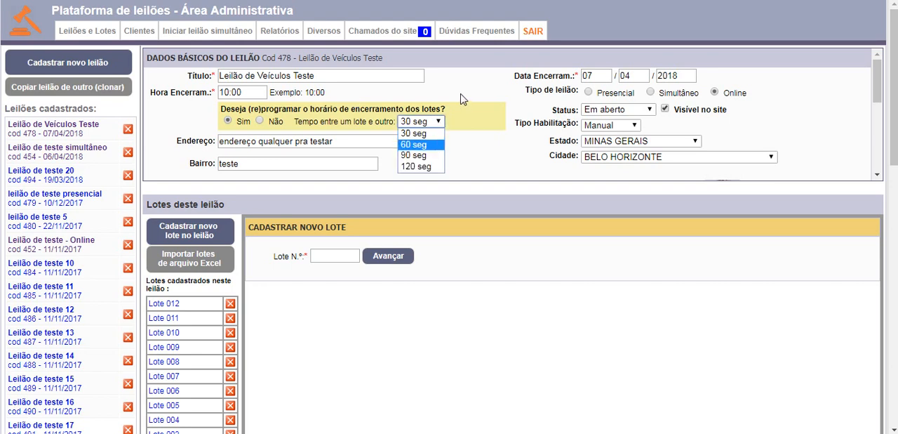
# Step: Examine the auction's Hora Encerram. and Data Encerram. fields alongside the interval between lots, without changing them
pyautogui.click(258, 91)
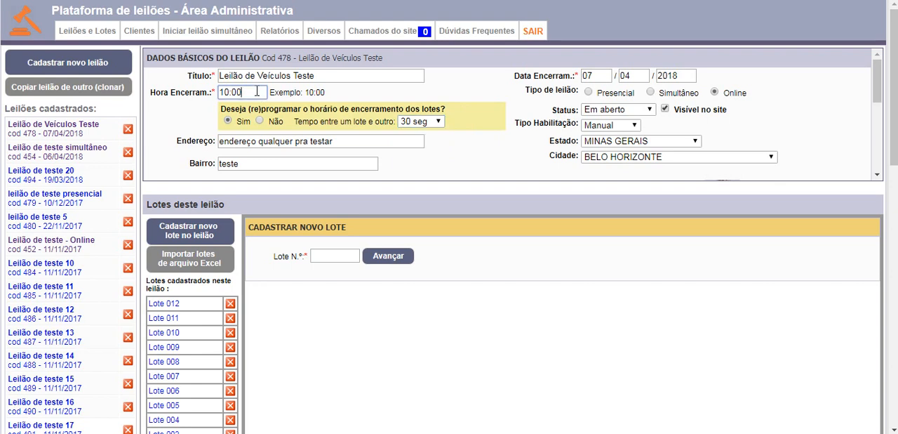
pyautogui.click(365, 100)
pyautogui.doubleClick(678, 76)
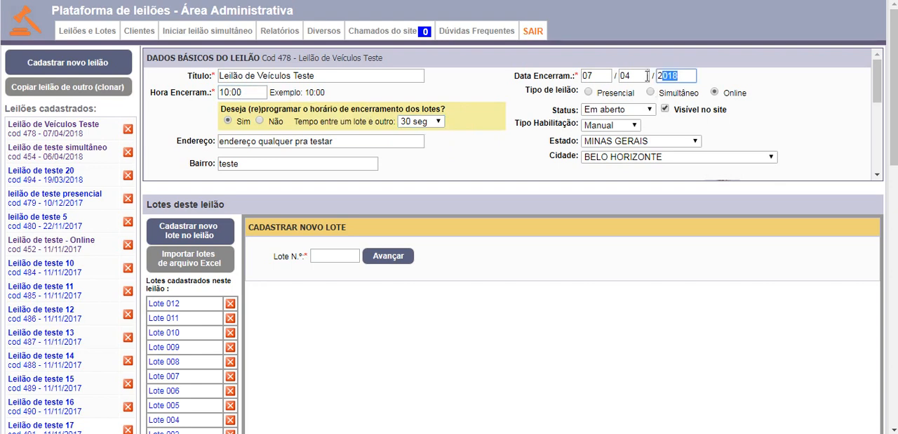
pyautogui.click(584, 75)
pyautogui.doubleClick(251, 92)
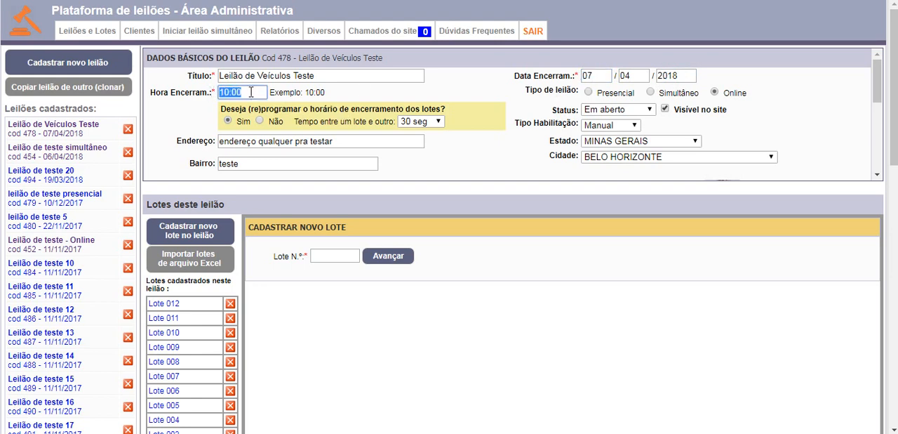
pyautogui.click(385, 96)
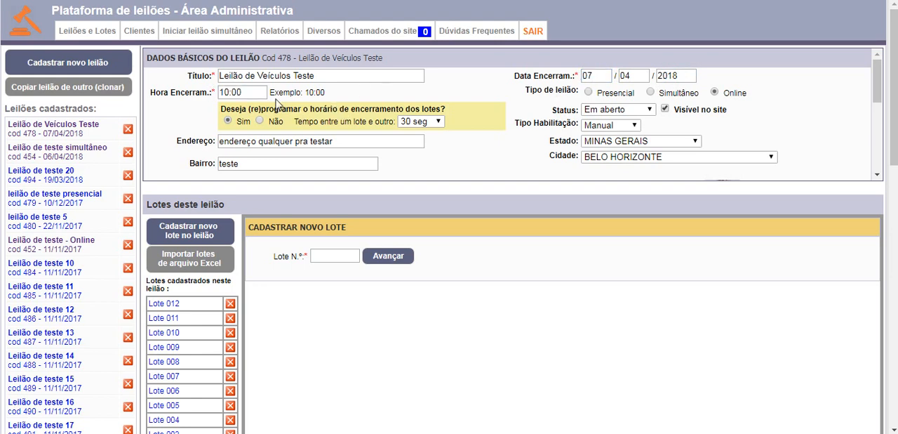
pyautogui.click(246, 92)
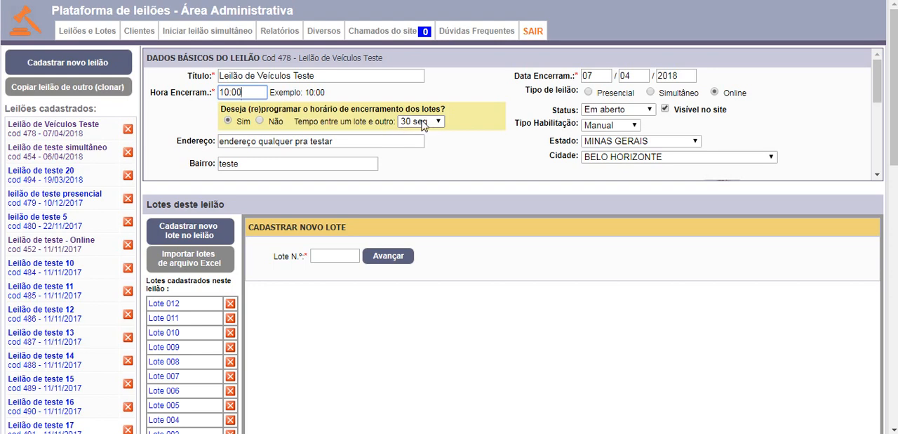
pyautogui.click(521, 161)
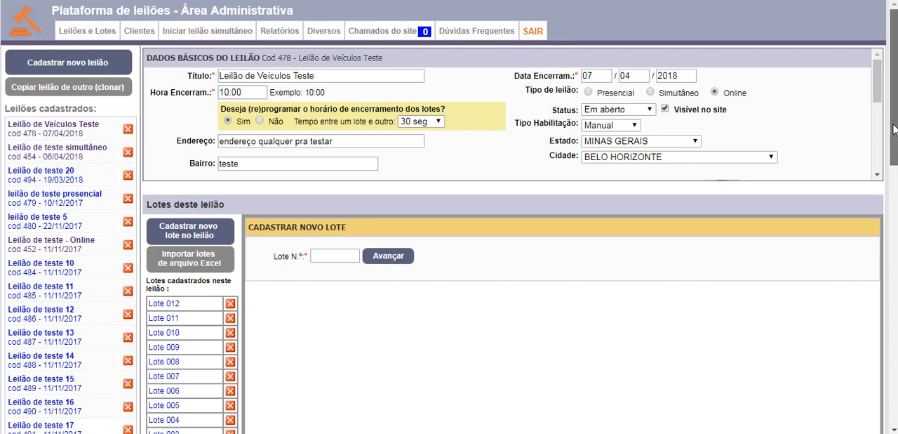
# Step: Examine the Lotes deste leilão section, including its new lot form and the list of registered lots
pyautogui.moveTo(894, 129); pyautogui.dragTo(894, 138)
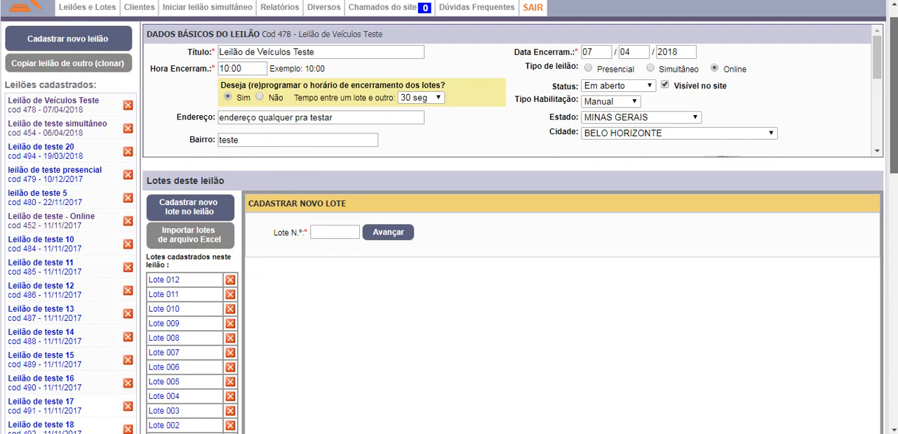
pyautogui.moveTo(174, 144); pyautogui.dragTo(178, 153)
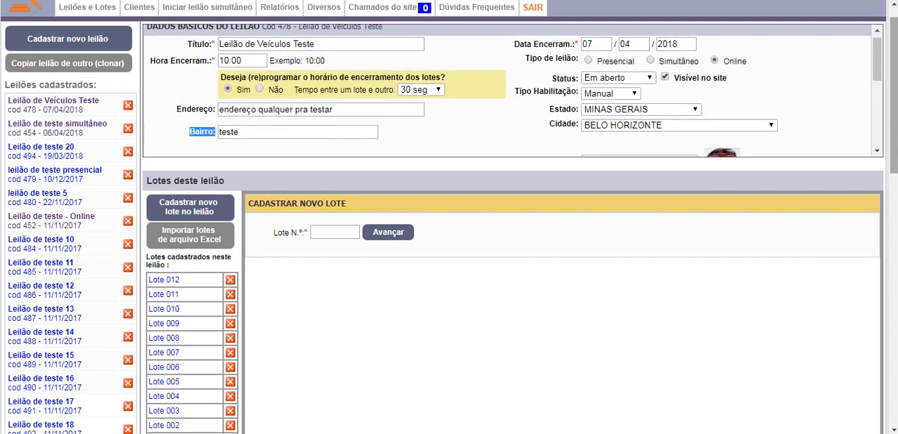
pyautogui.moveTo(896, 129); pyautogui.dragTo(895, 179)
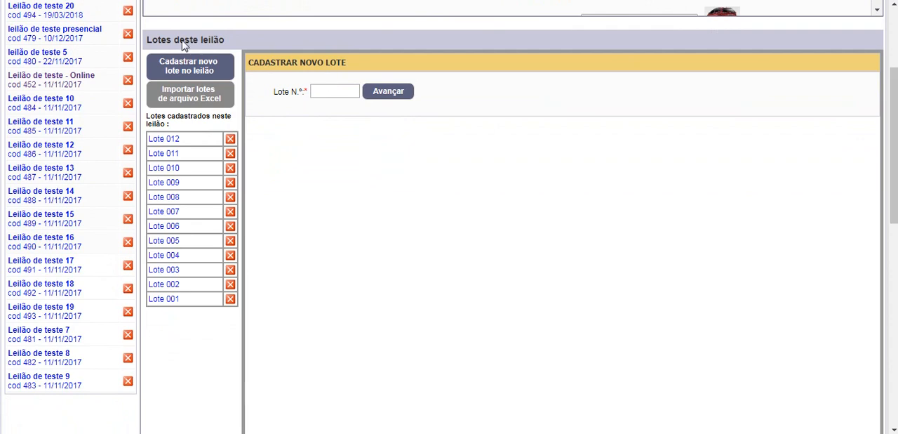
pyautogui.moveTo(152, 31); pyautogui.dragTo(276, 267)
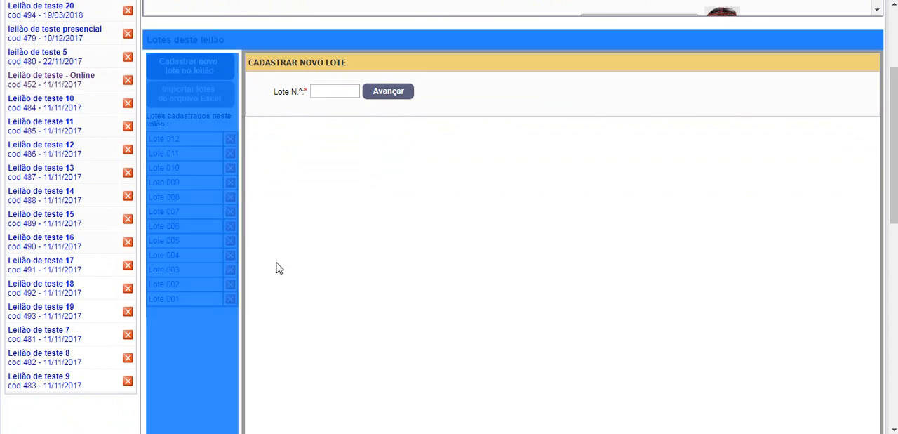
pyautogui.click(360, 229)
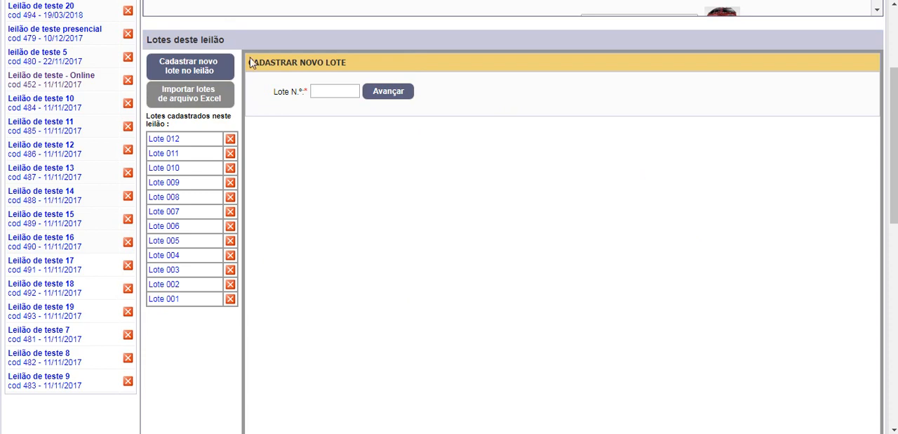
pyautogui.moveTo(194, 324); pyautogui.dragTo(144, 144)
pyautogui.click(190, 344)
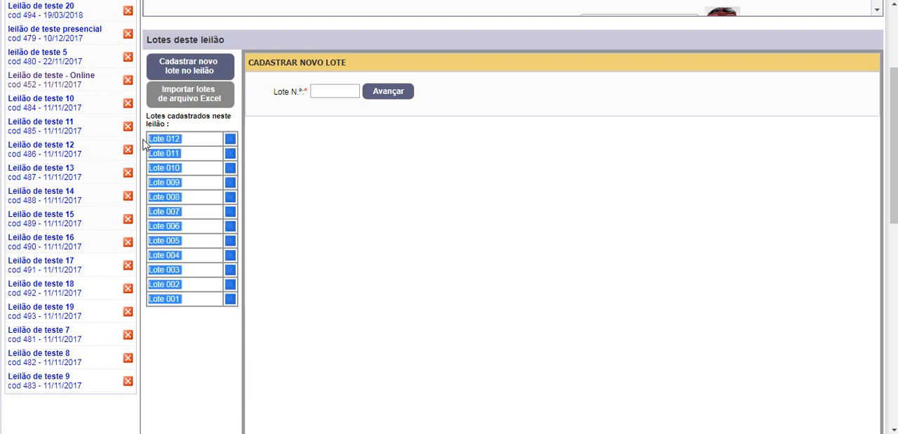
pyautogui.click(205, 340)
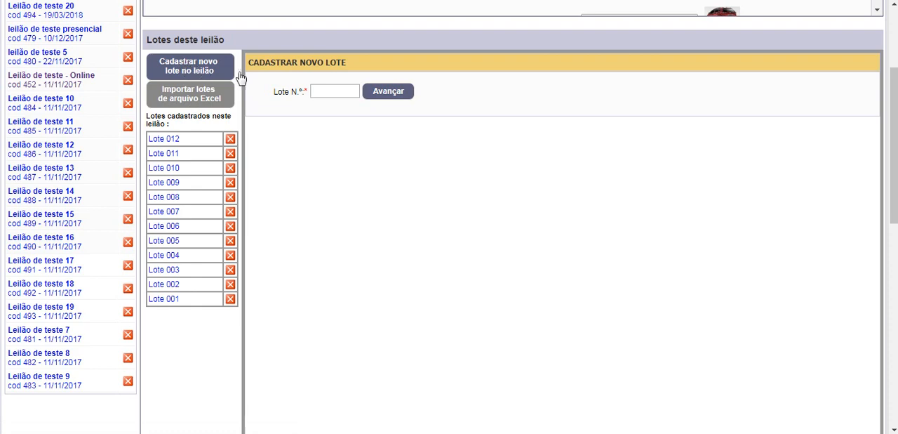
# Step: Try to register a new lot numbered 001 in the auction
pyautogui.click(338, 90)
pyautogui.click(207, 126)
pyautogui.click(336, 92)
pyautogui.click(344, 95)
pyautogui.write('1')
pyautogui.click(391, 94)
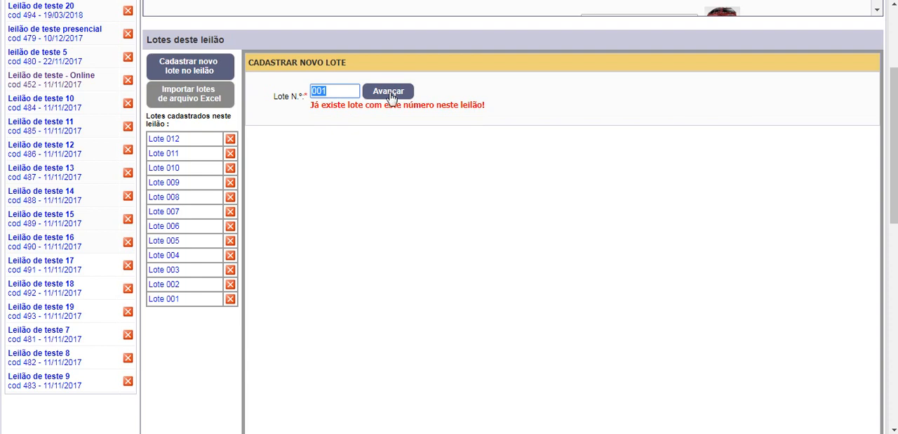
pyautogui.click(350, 122)
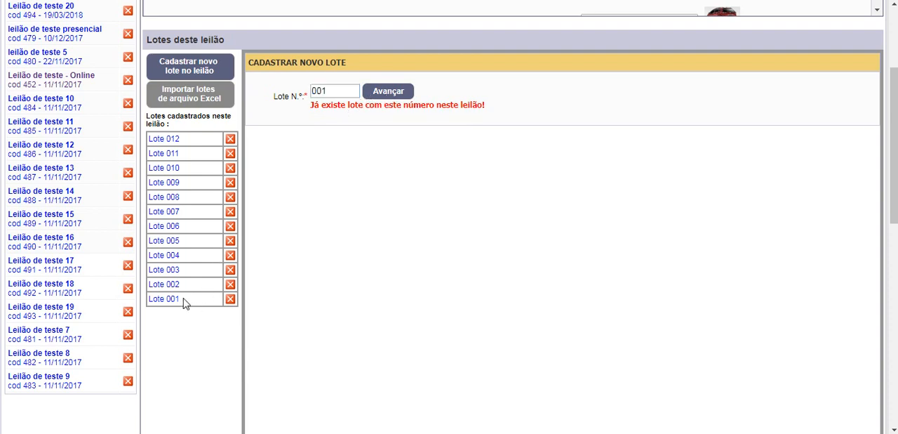
# Step: Check the entries Lote 001 and Lote 012 in the auction's list of registered lots
pyautogui.moveTo(186, 303); pyautogui.dragTo(160, 297)
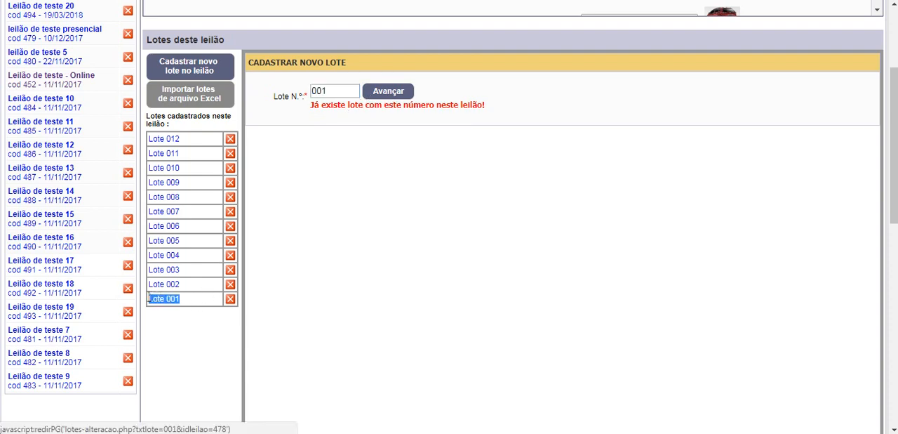
pyautogui.click(181, 333)
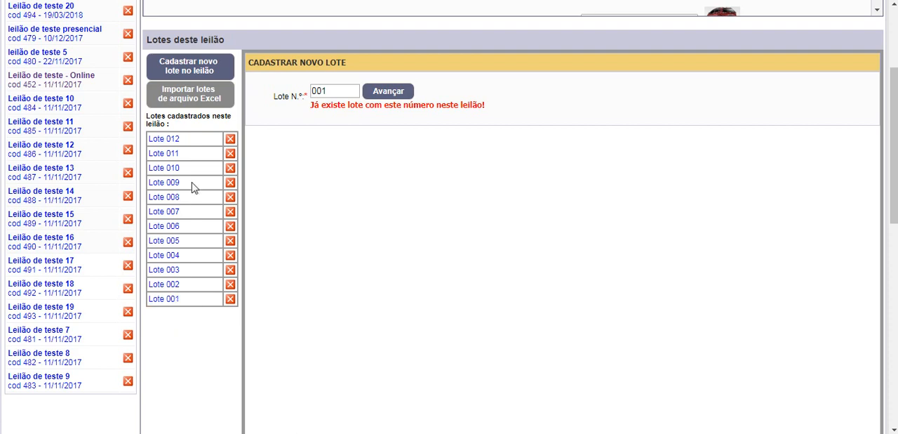
pyautogui.moveTo(197, 143); pyautogui.dragTo(150, 141)
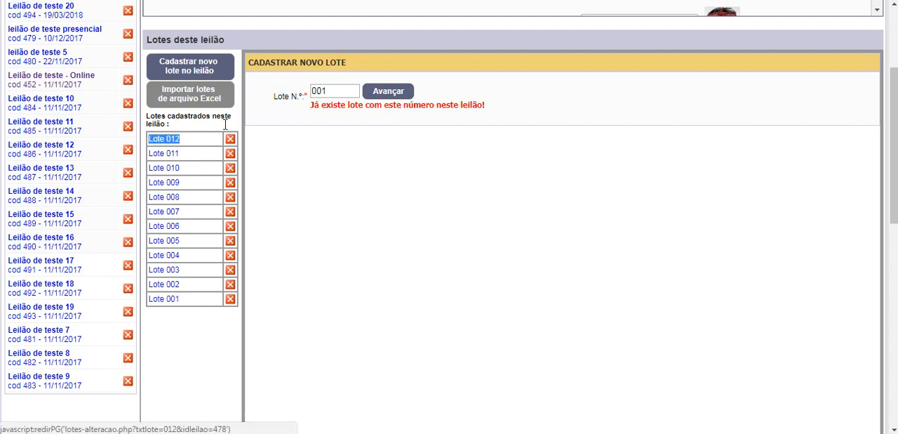
# Step: Set the new lot's number to 013 and proceed to its full registration form
pyautogui.click(345, 91)
pyautogui.moveTo(337, 91); pyautogui.dragTo(304, 87)
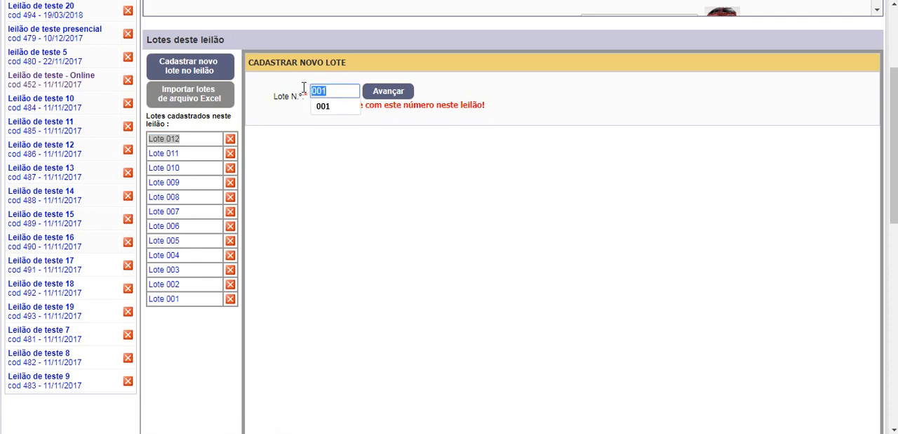
pyautogui.write('13')
pyautogui.click(390, 94)
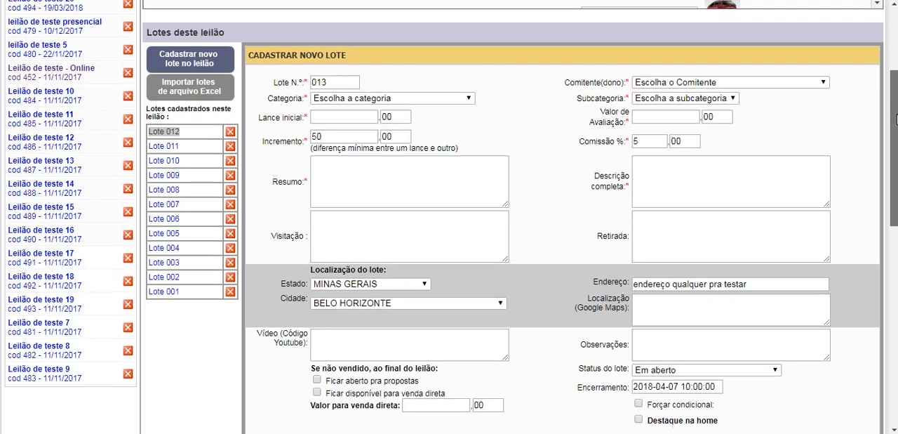
# Step: Examine the new lot form for lot 013, comparing its Lance inicial and Valor de Avaliação fields without filling them in
pyautogui.scroll(-2, 896, 112)
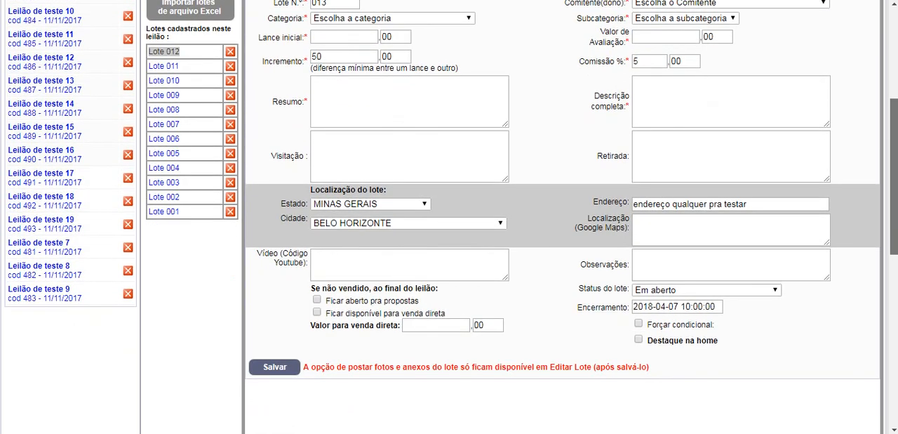
pyautogui.moveTo(895, 143); pyautogui.dragTo(894, 102)
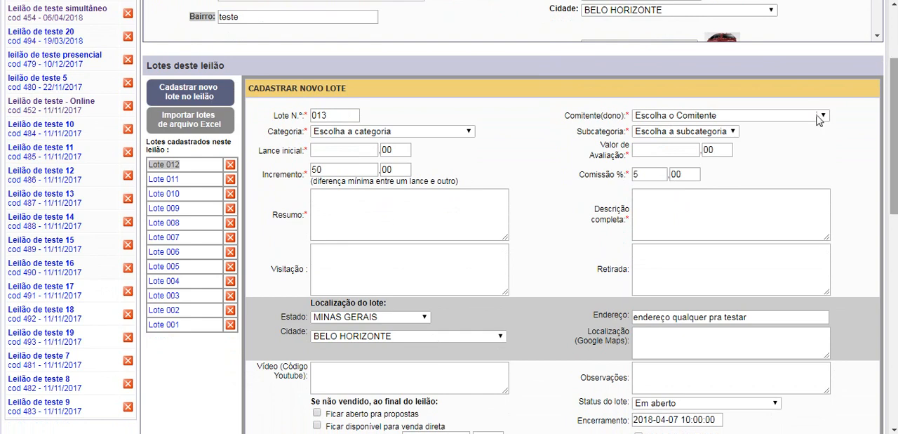
pyautogui.click(334, 147)
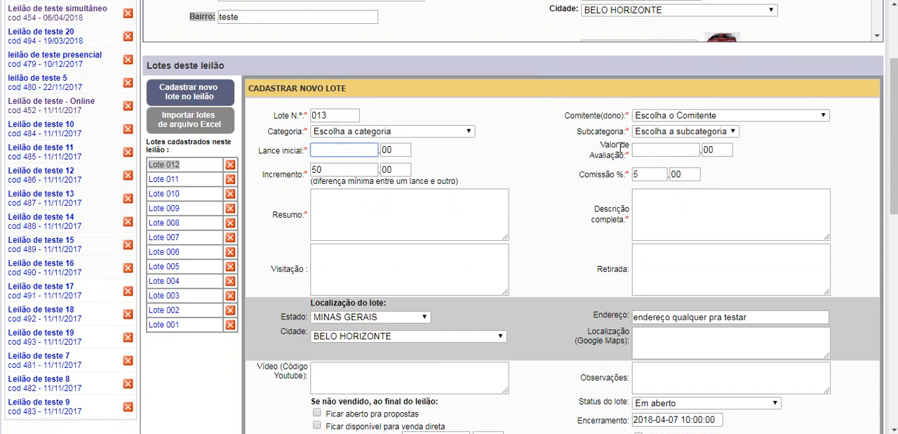
pyautogui.click(647, 150)
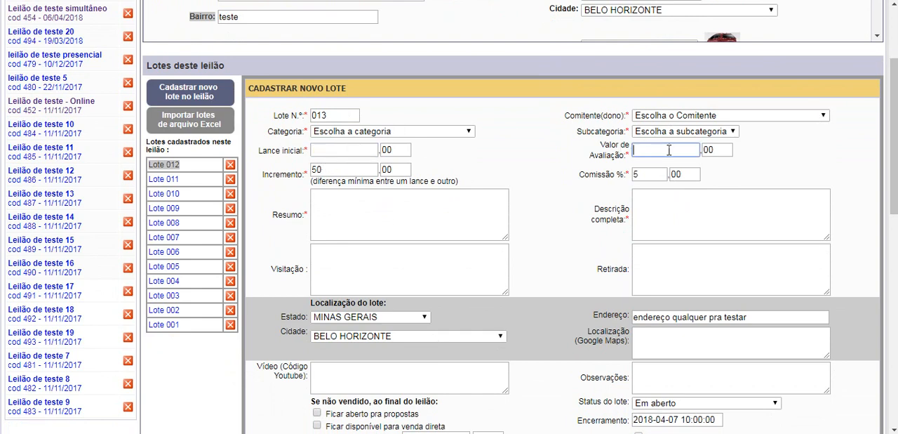
pyautogui.click(444, 148)
pyautogui.click(342, 153)
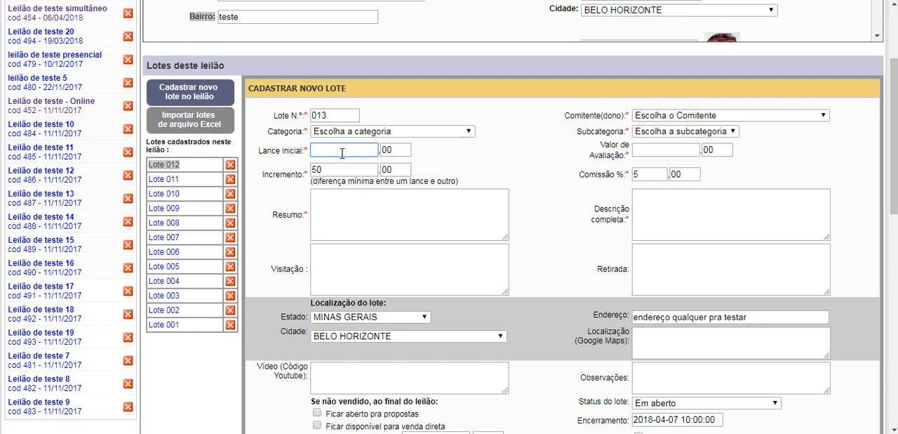
pyautogui.click(667, 150)
pyautogui.click(348, 154)
pyautogui.click(663, 150)
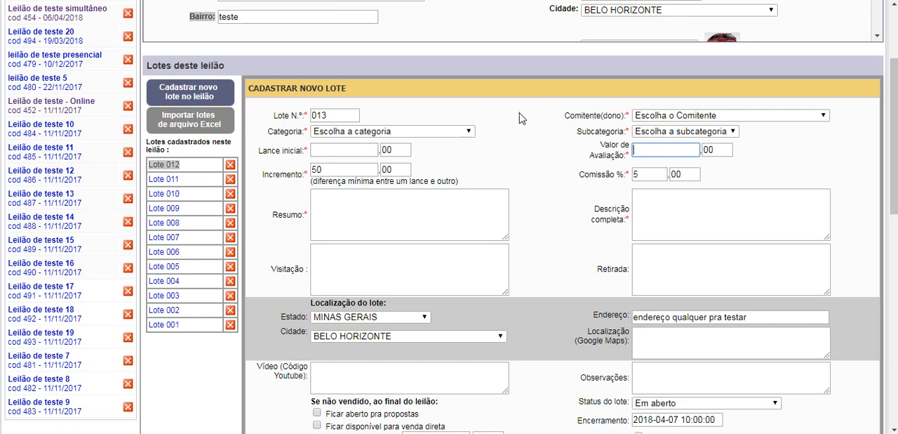
pyautogui.click(332, 153)
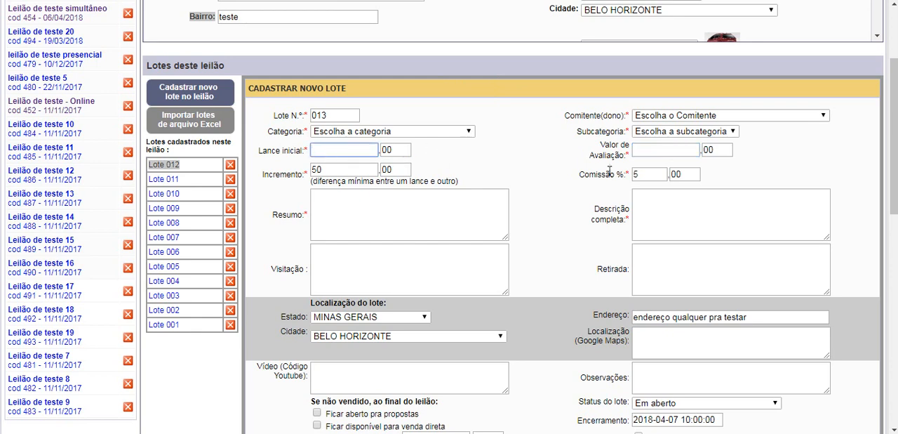
pyautogui.click(325, 150)
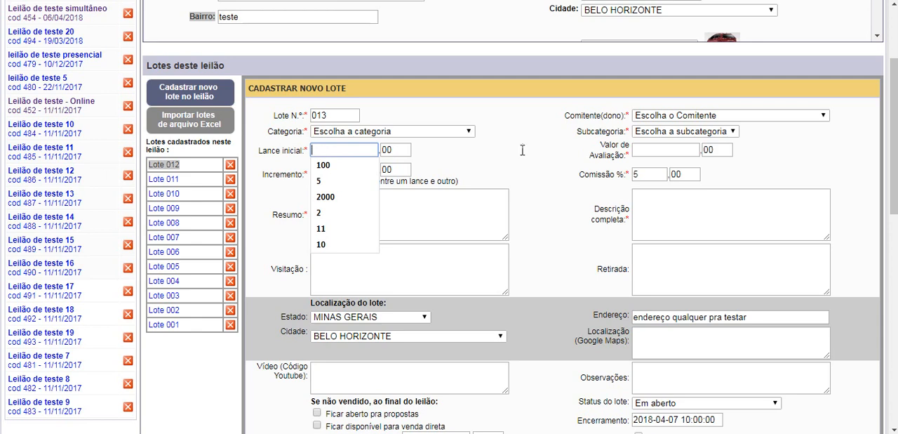
pyautogui.click(682, 154)
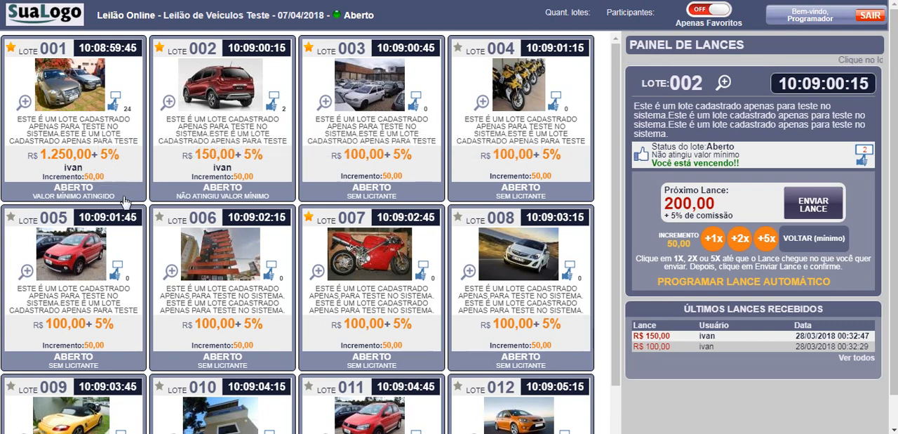
# Step: On the Leilão de Veículos Teste bidding page, compare the minimum-value status and latest bids of lots 001 and 002 with lot 003's status
pyautogui.click(102, 204)
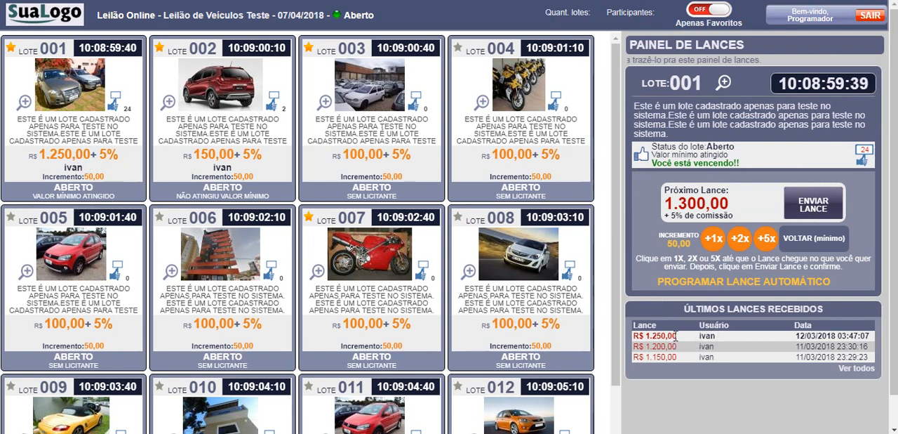
pyautogui.moveTo(677, 337); pyautogui.dragTo(635, 335)
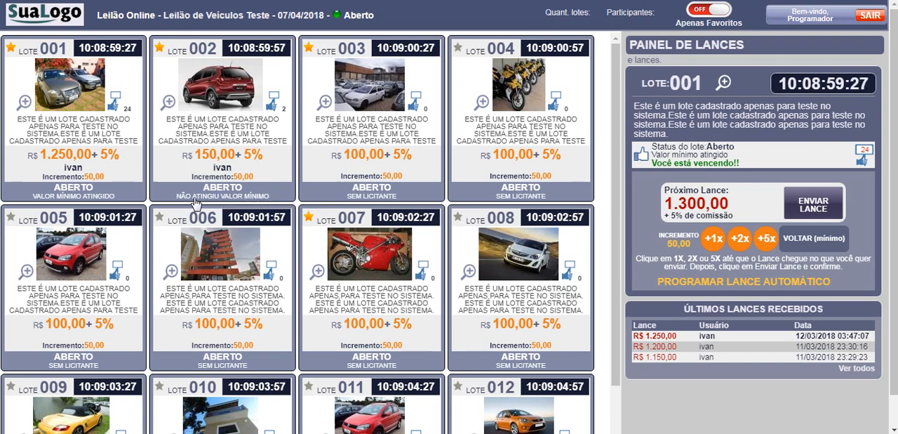
pyautogui.click(224, 153)
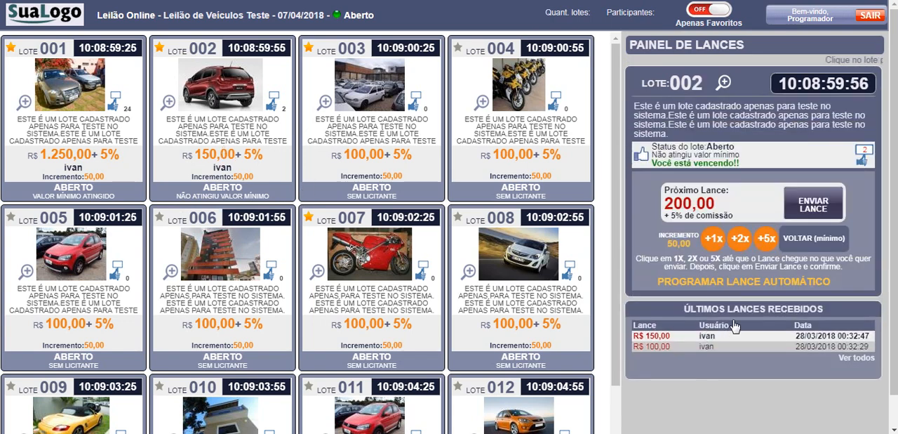
pyautogui.click(274, 197)
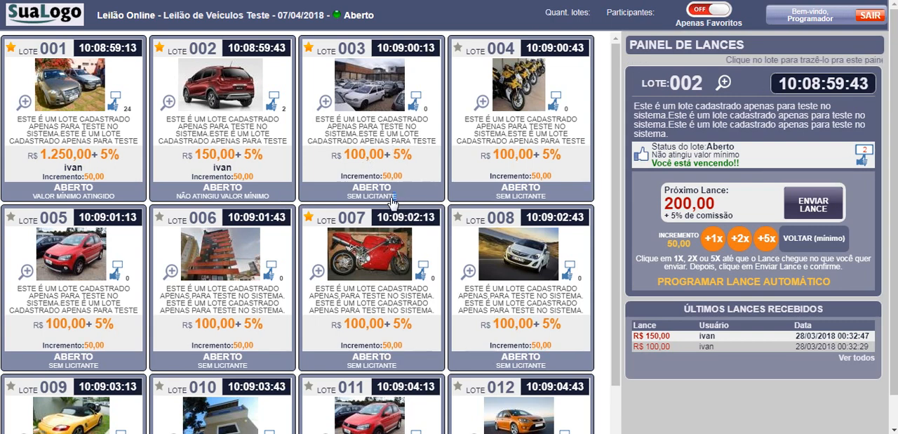
pyautogui.moveTo(397, 198); pyautogui.dragTo(349, 198)
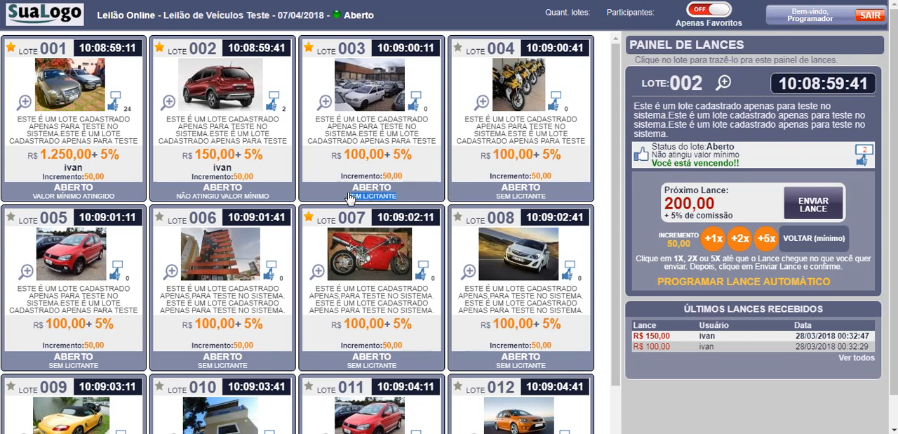
pyautogui.click(350, 197)
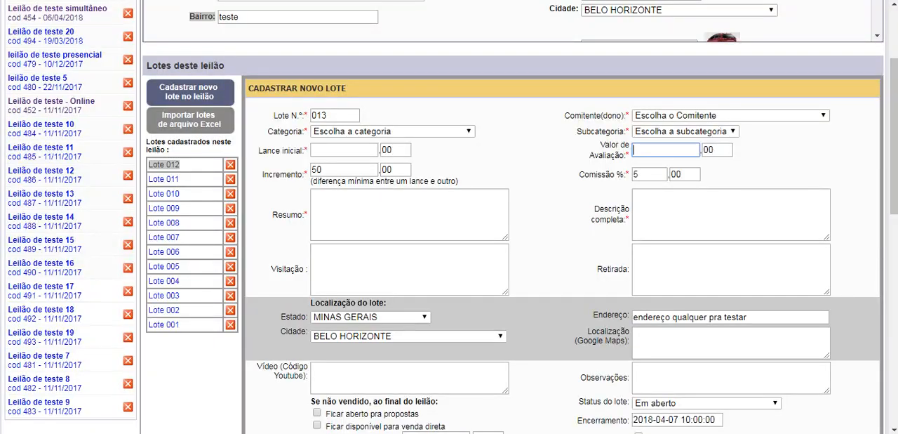
# Step: Return to the new lot form and review the Valor de Avaliação field against Lance inicial, leaving both empty
pyautogui.click(652, 152)
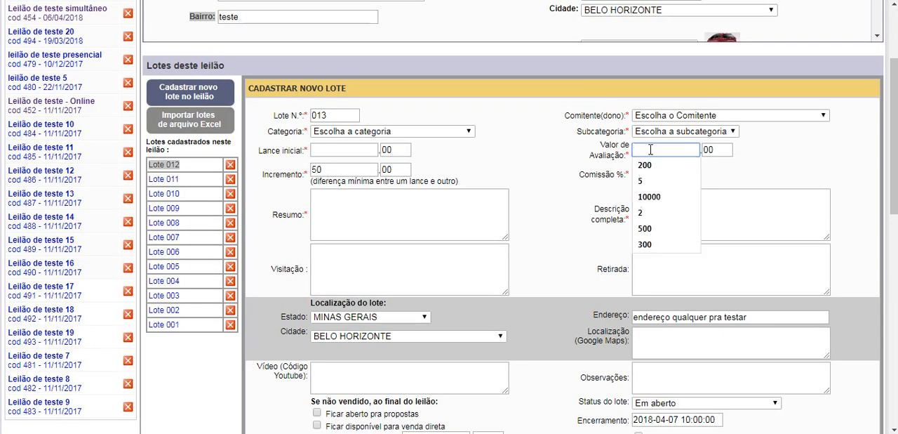
pyautogui.click(336, 150)
pyautogui.click(663, 148)
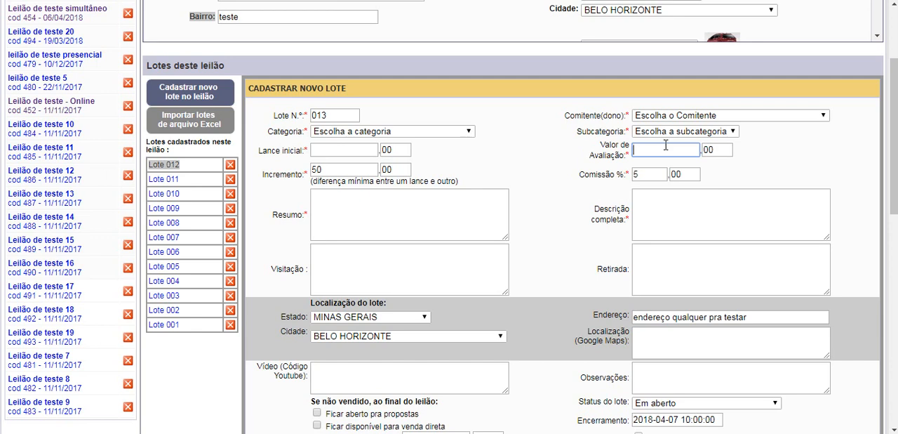
pyautogui.click(660, 151)
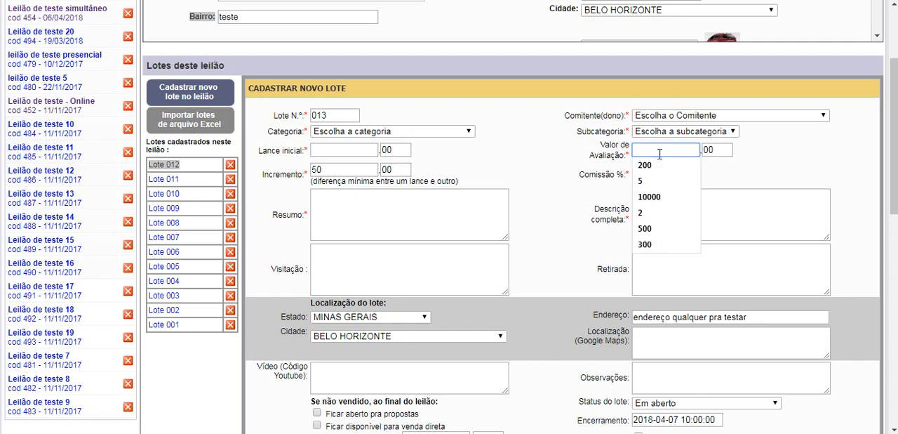
pyautogui.click(778, 157)
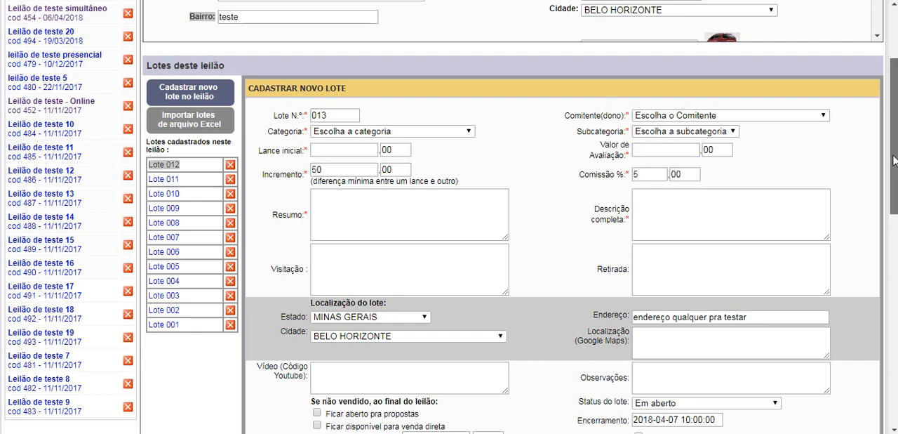
pyautogui.moveTo(893, 161); pyautogui.dragTo(893, 168)
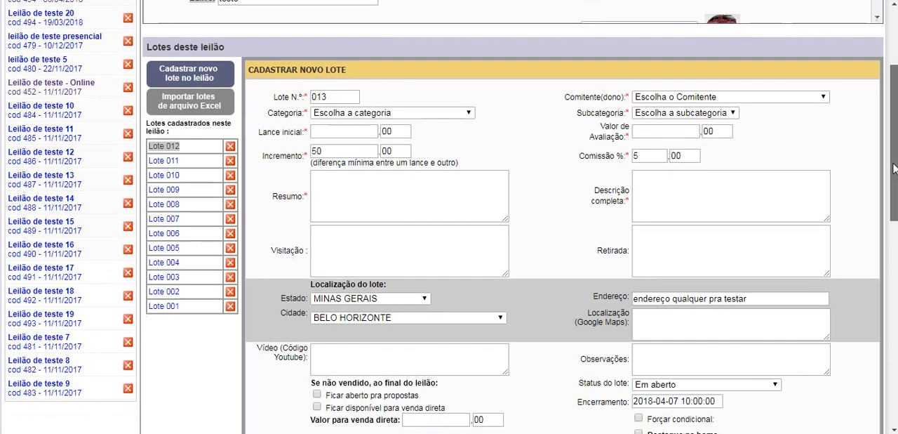
pyautogui.click(659, 128)
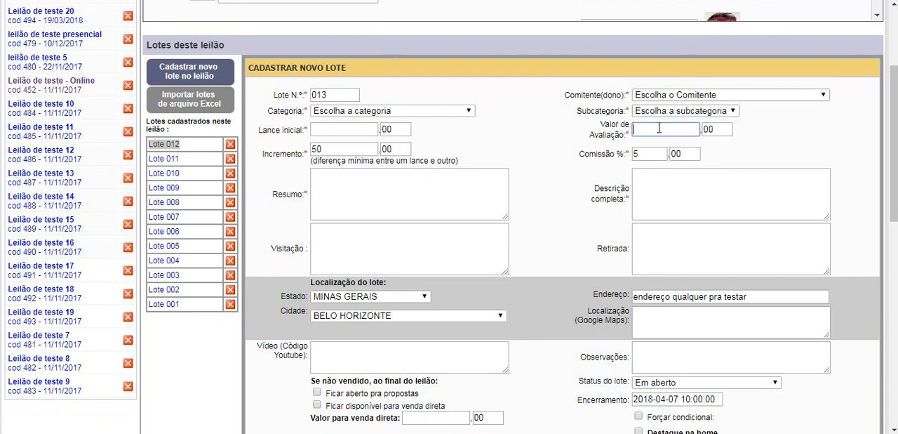
pyautogui.click(779, 150)
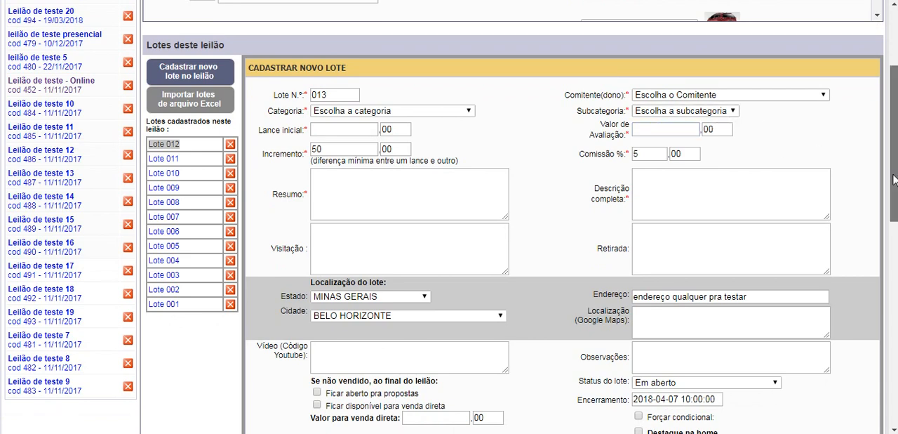
# Step: Enable the Forçar condicional option for lot 013
pyautogui.moveTo(894, 179); pyautogui.dragTo(894, 197)
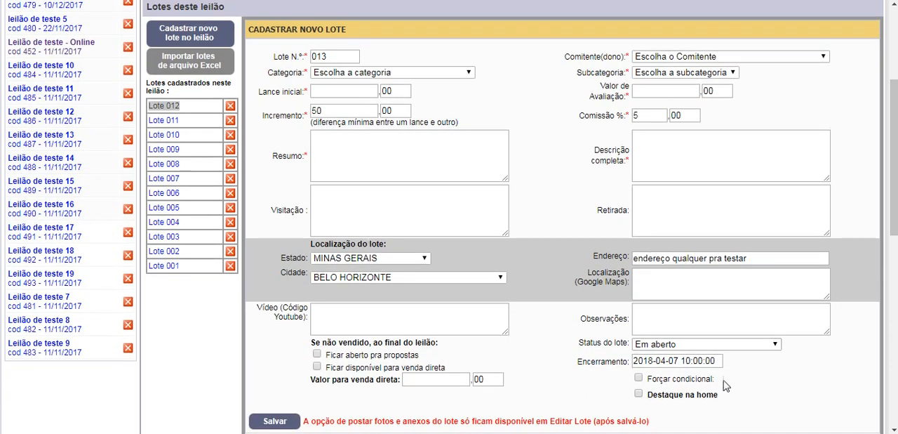
pyautogui.moveTo(729, 382); pyautogui.dragTo(655, 379)
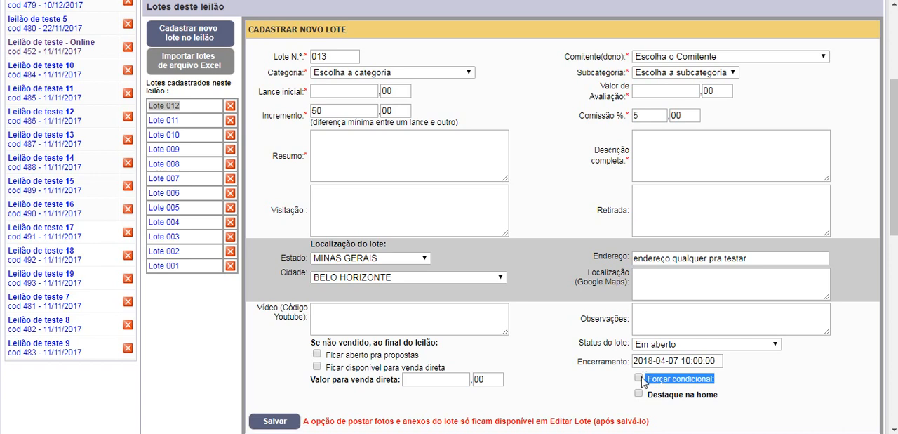
pyautogui.click(737, 382)
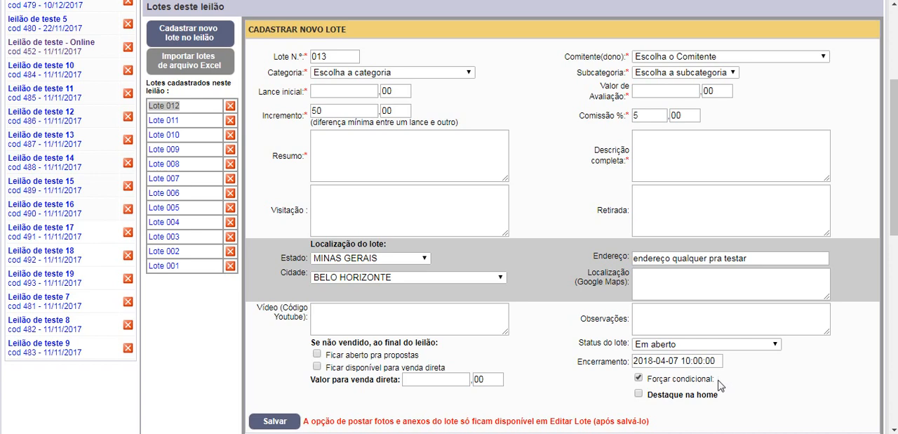
pyautogui.moveTo(714, 379); pyautogui.dragTo(680, 377)
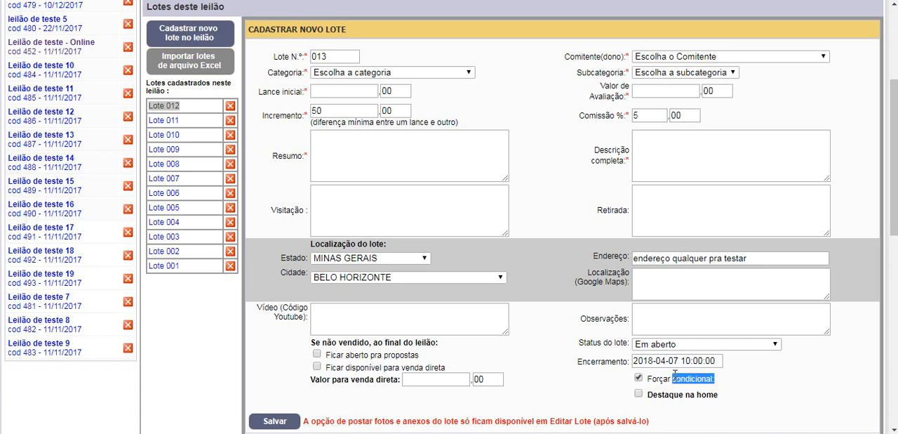
pyautogui.click(729, 387)
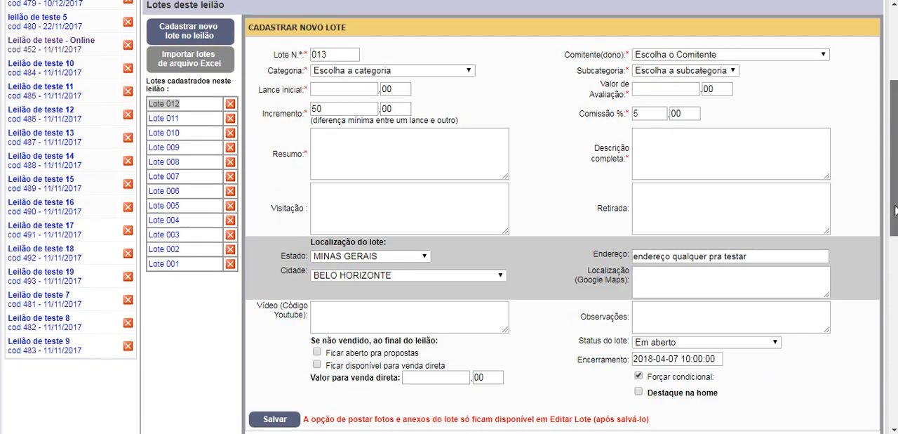
pyautogui.scroll(-1, 786, 323)
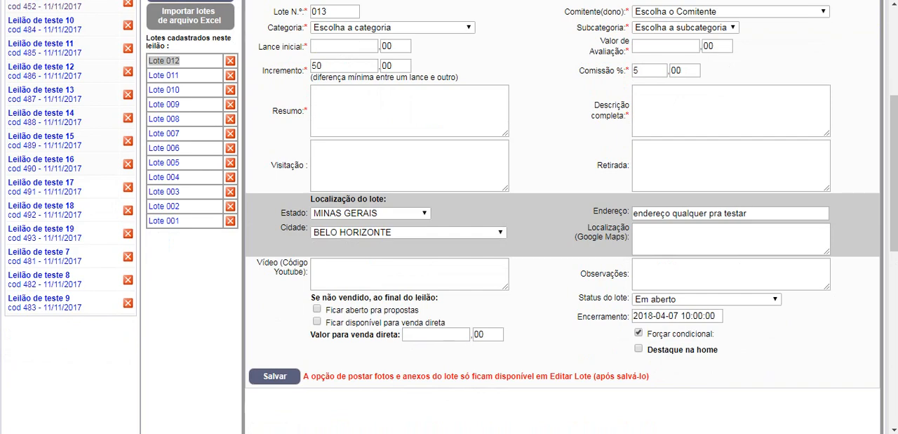
pyautogui.scroll(1, 562, 211)
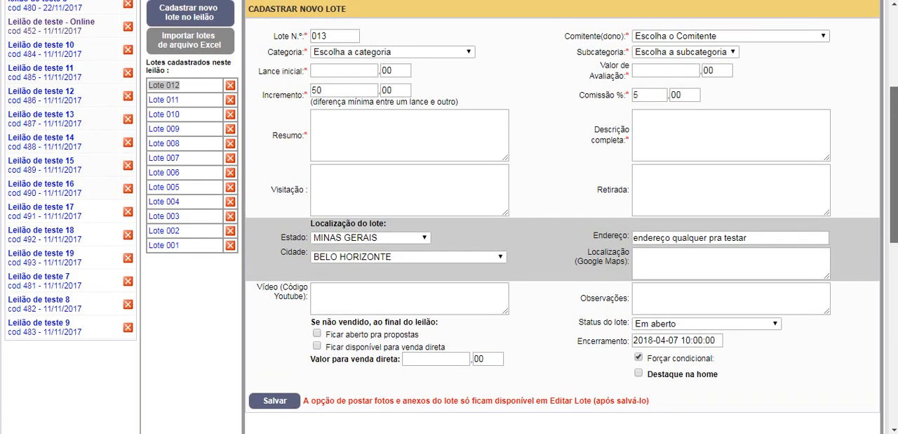
pyautogui.scroll(3, 561, 210)
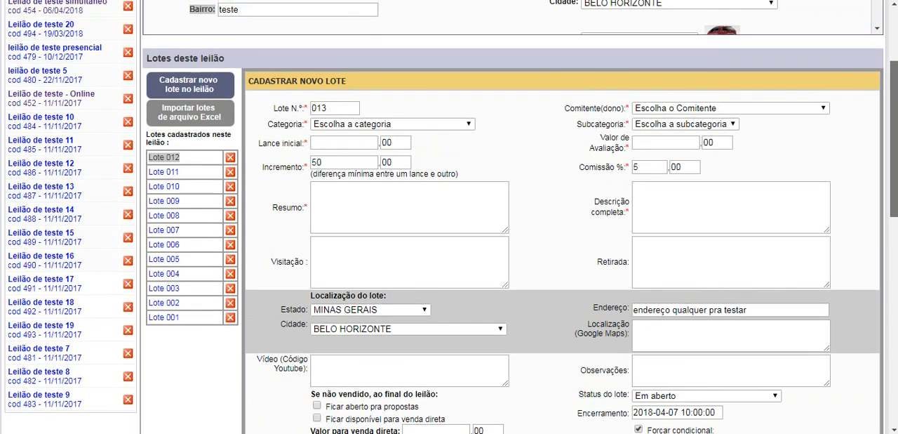
pyautogui.scroll(3, 561, 211)
pyautogui.scroll(-6, 562, 211)
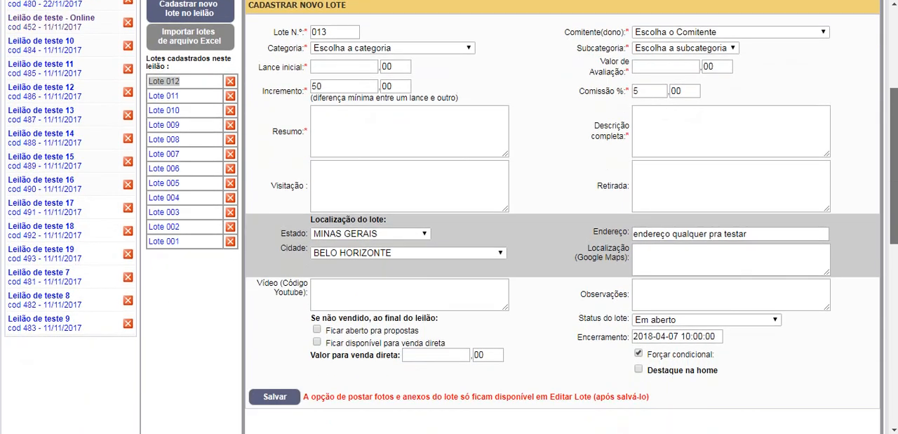
# Step: Disable Forçar condicional for lot 013 and enable Ficar disponível para venda direta with a direct sale value of 1000,00
pyautogui.scroll(-3, 792, 311)
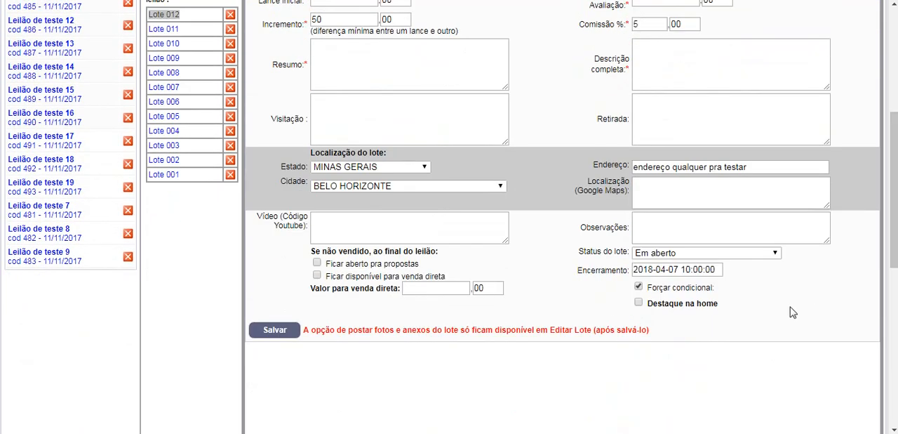
pyautogui.scroll(-1, 786, 306)
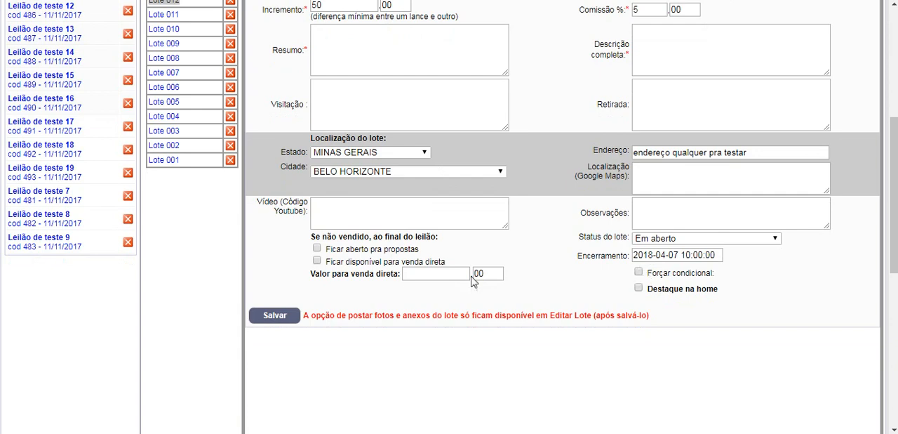
pyautogui.moveTo(310, 238); pyautogui.dragTo(468, 251)
pyautogui.click(469, 251)
pyautogui.click(422, 274)
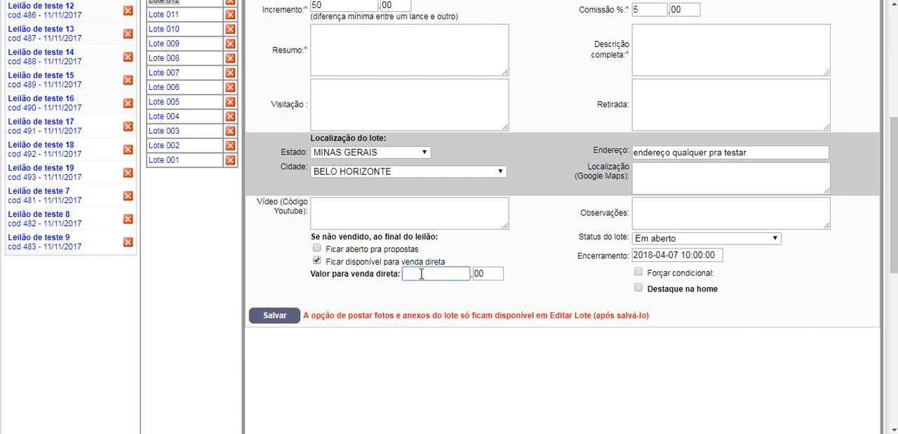
pyautogui.write('1000')
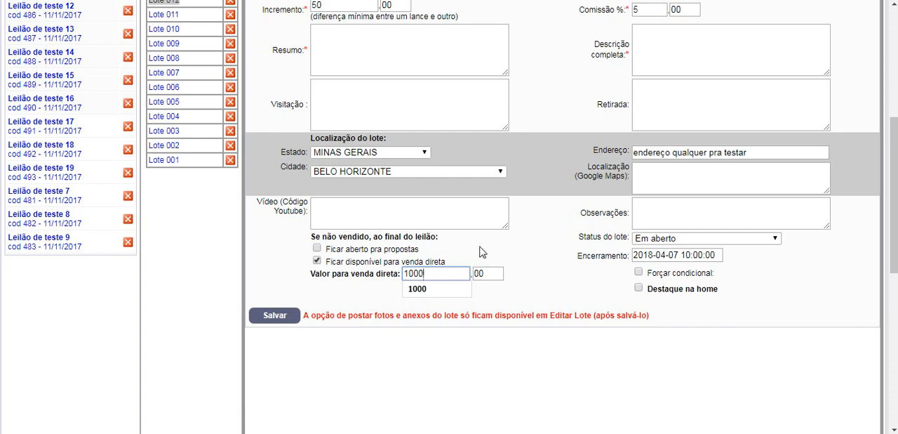
pyautogui.click(482, 252)
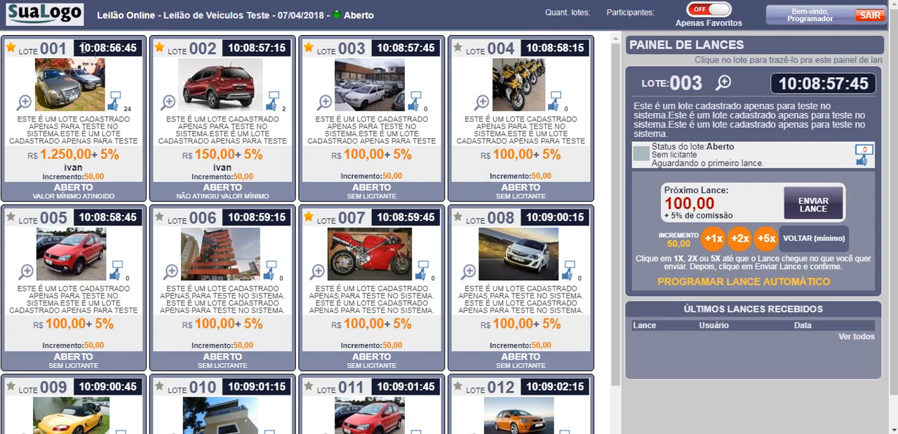
# Step: Check lot 001's countdown on the bidding page and review the Valor para venda direta field in lot 013's form
pyautogui.moveTo(81, 49); pyautogui.dragTo(138, 50)
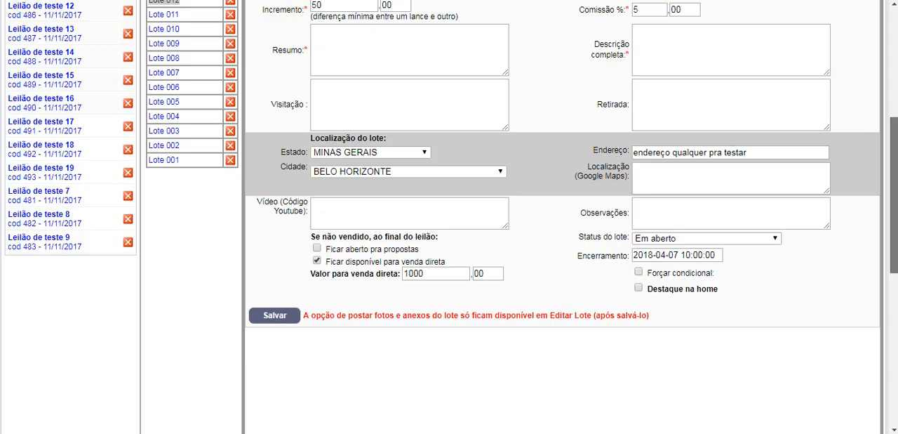
pyautogui.scroll(2, 702, 149)
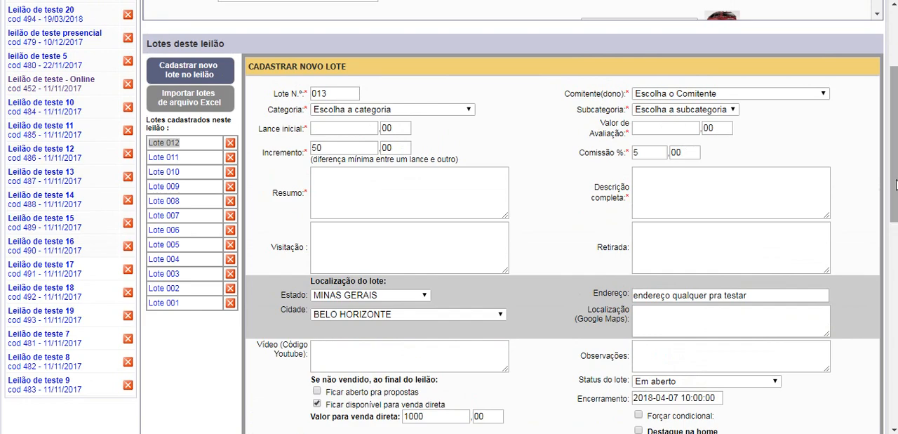
pyautogui.moveTo(895, 184); pyautogui.dragTo(895, 299)
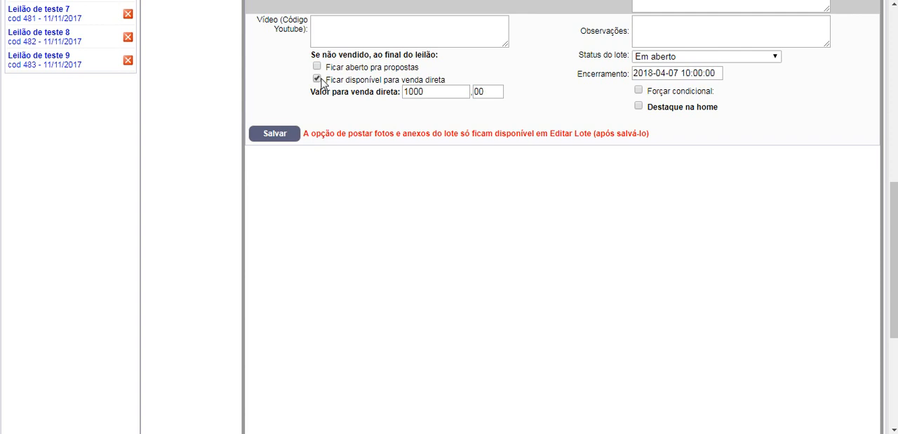
pyautogui.click(438, 91)
pyautogui.moveTo(438, 91); pyautogui.dragTo(399, 91)
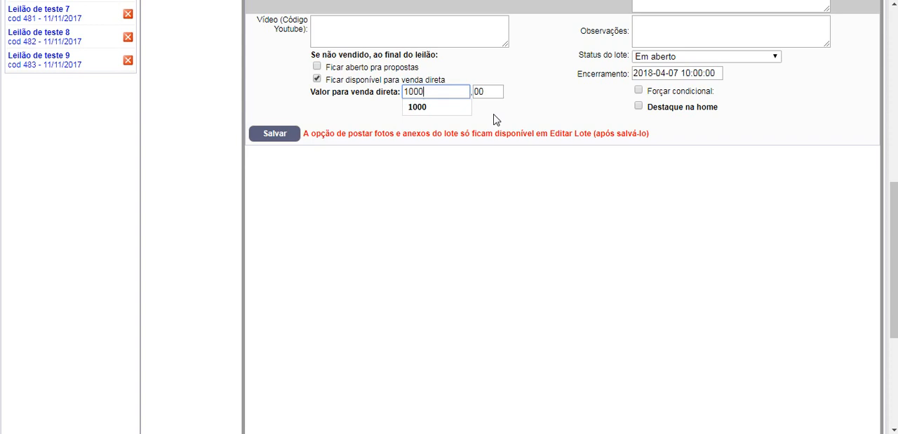
pyautogui.click(546, 98)
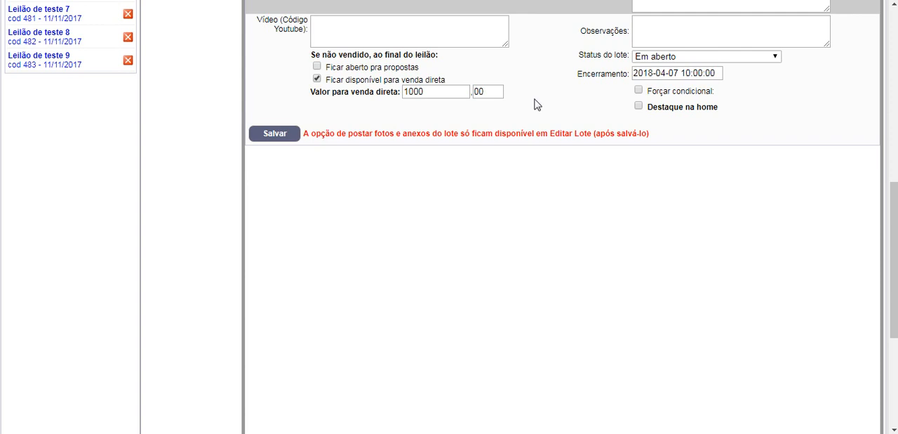
# Step: Enable the Ficar aberto pra propostas option for lot 013 in case it is not sold by the auction's end
pyautogui.click(317, 66)
pyautogui.moveTo(425, 70); pyautogui.dragTo(327, 66)
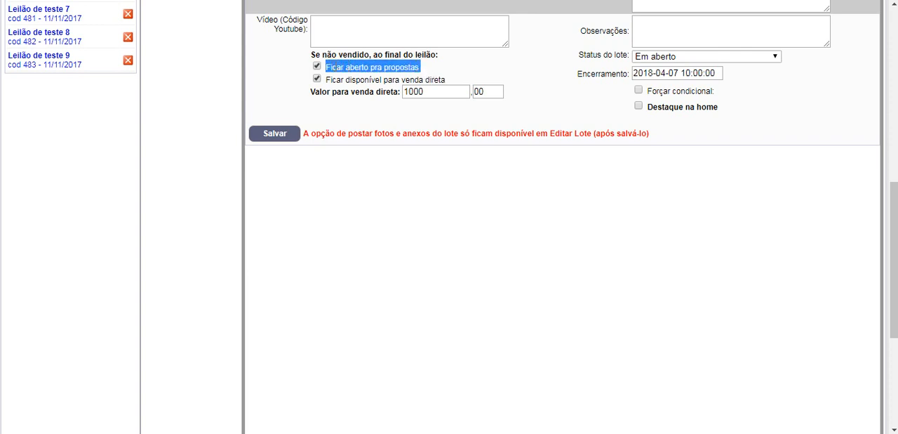
pyautogui.click(429, 70)
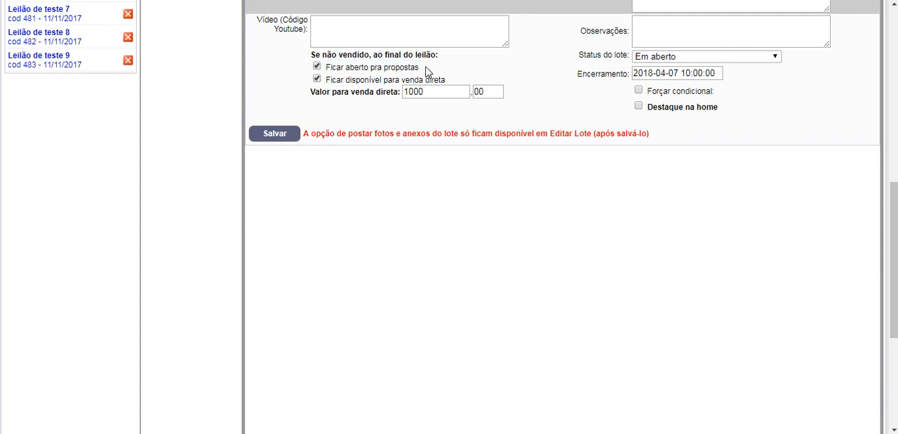
pyautogui.moveTo(426, 70); pyautogui.dragTo(357, 68)
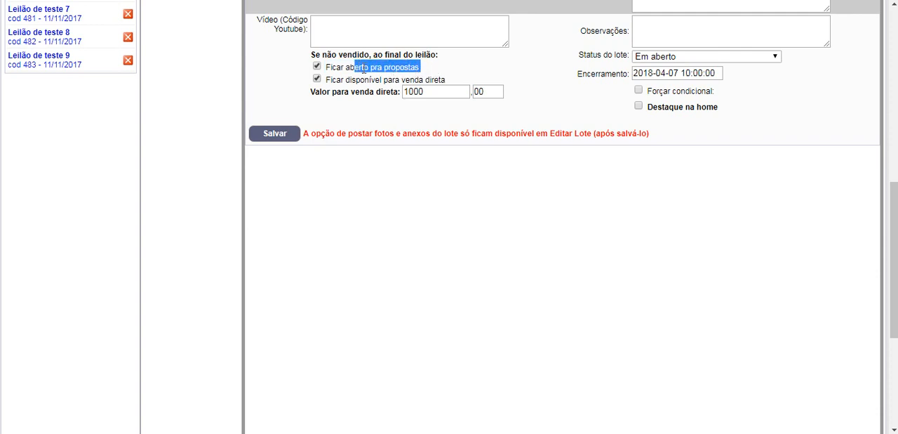
pyautogui.click(566, 106)
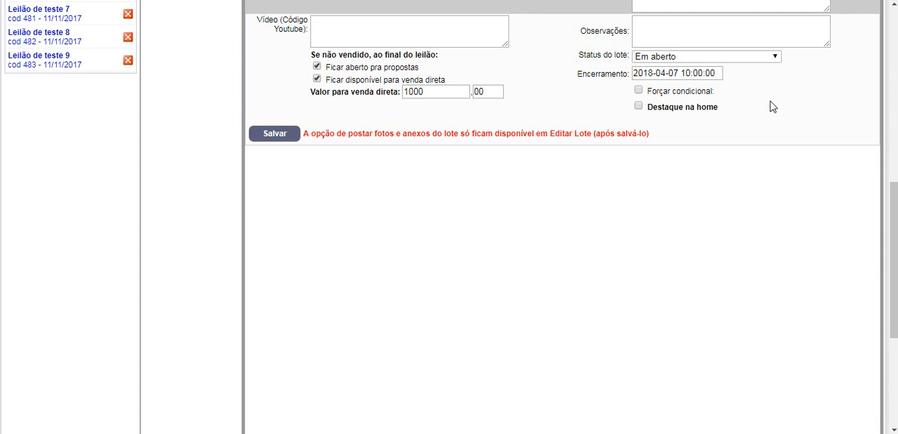
# Step: Review the Status do lote options against the unsold-lot options and set lot 013's status to Venda direta
pyautogui.click(760, 60)
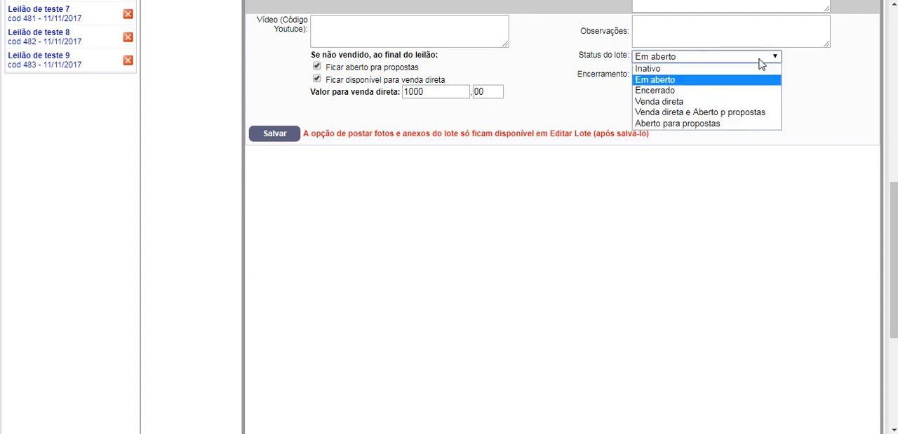
pyautogui.click(809, 74)
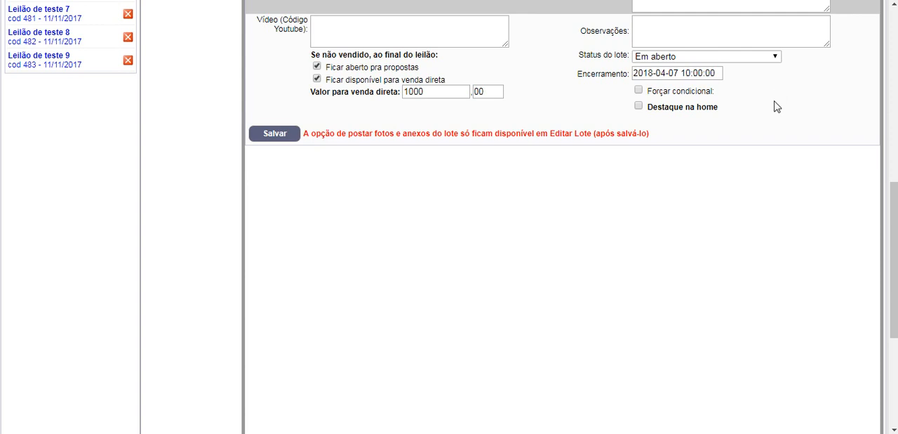
pyautogui.click(737, 59)
pyautogui.click(829, 88)
pyautogui.click(690, 60)
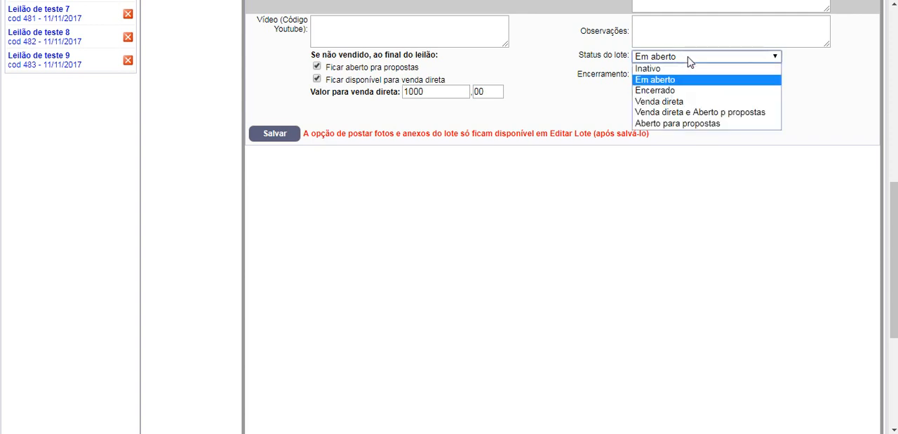
pyautogui.click(348, 83)
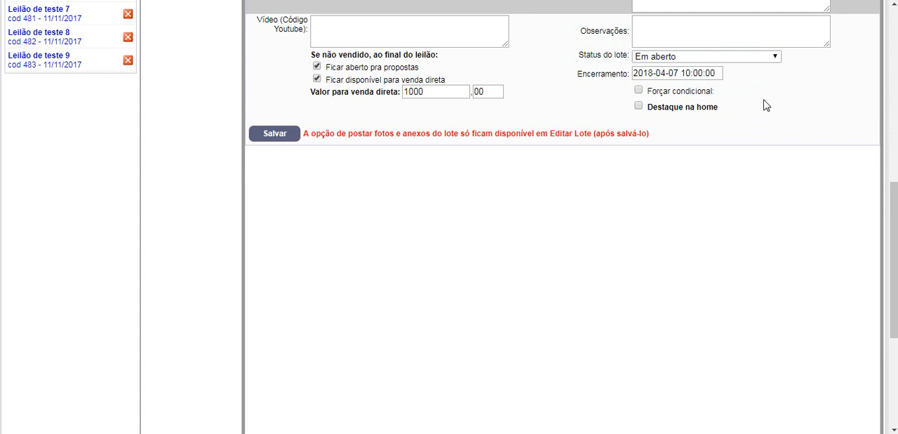
pyautogui.click(691, 57)
pyautogui.click(670, 101)
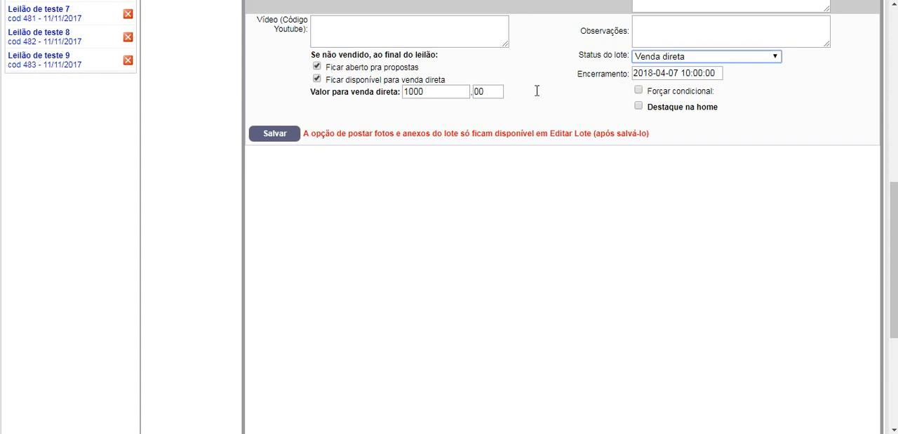
pyautogui.click(561, 84)
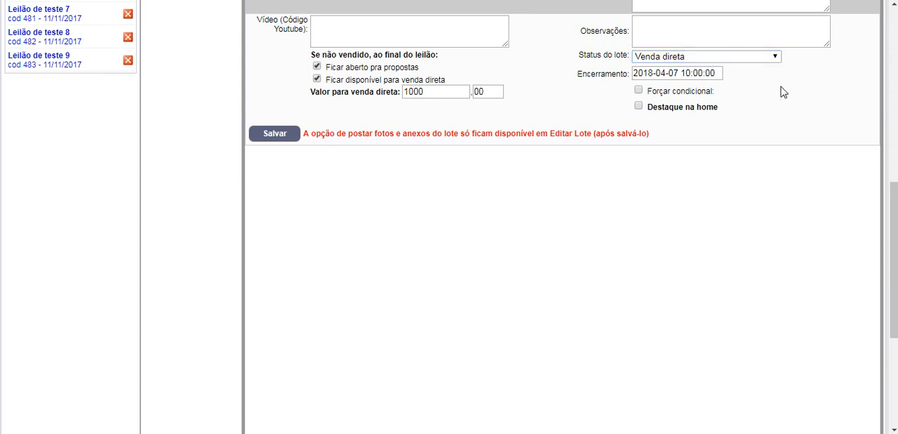
# Step: Examine lot 013's Encerramento date and time, comparing it with the lot countdowns on the bidding page
pyautogui.click(716, 73)
pyautogui.click(718, 73)
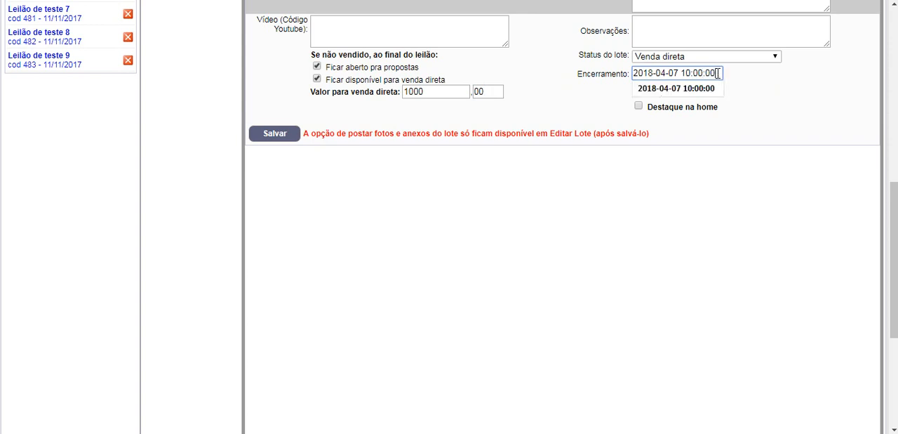
pyautogui.moveTo(716, 73); pyautogui.dragTo(632, 68)
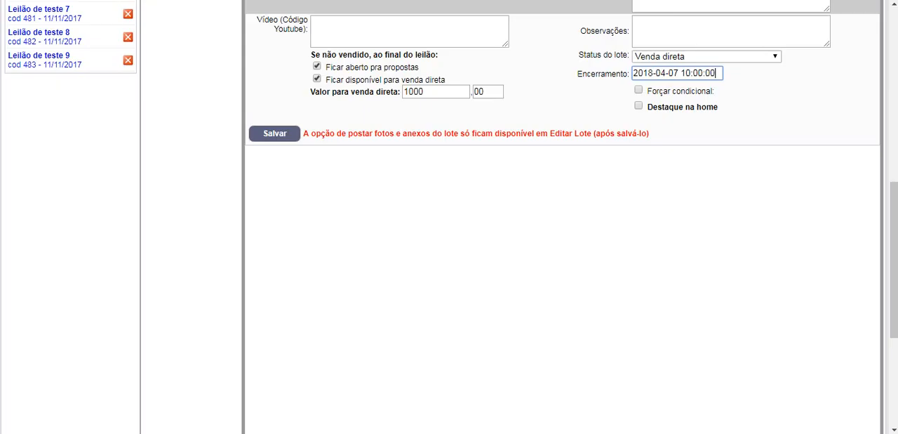
pyautogui.click(722, 73)
pyautogui.moveTo(722, 73); pyautogui.dragTo(633, 72)
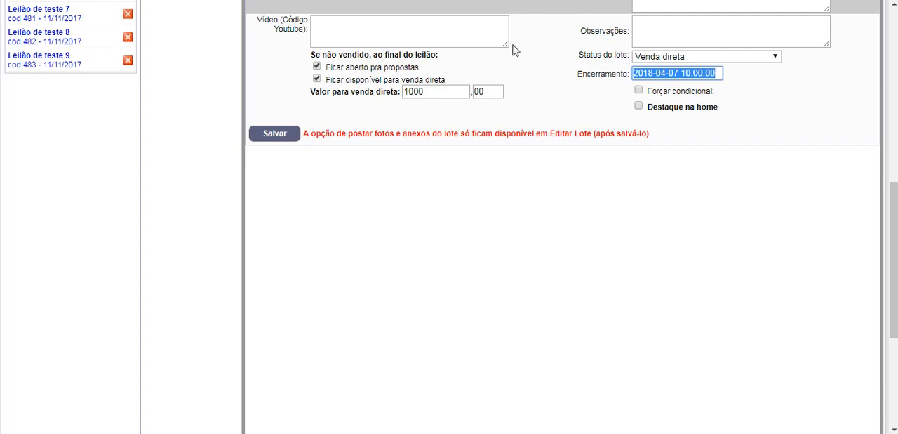
pyautogui.click(771, 100)
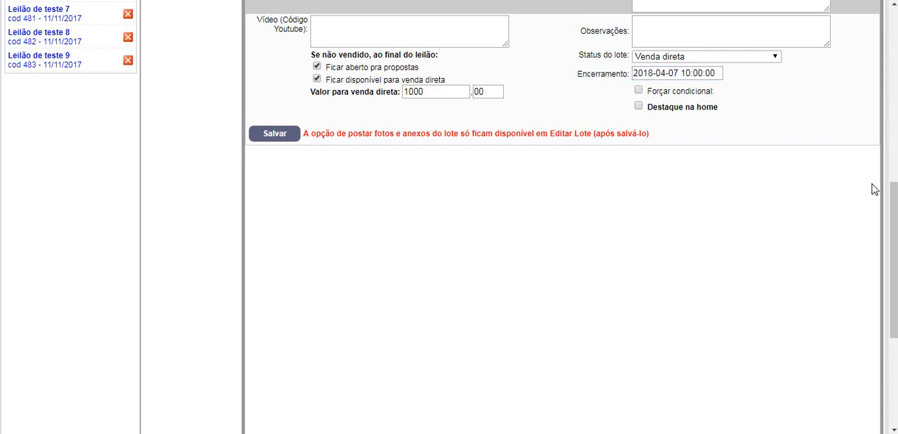
pyautogui.moveTo(891, 226); pyautogui.dragTo(891, 192)
pyautogui.click(717, 163)
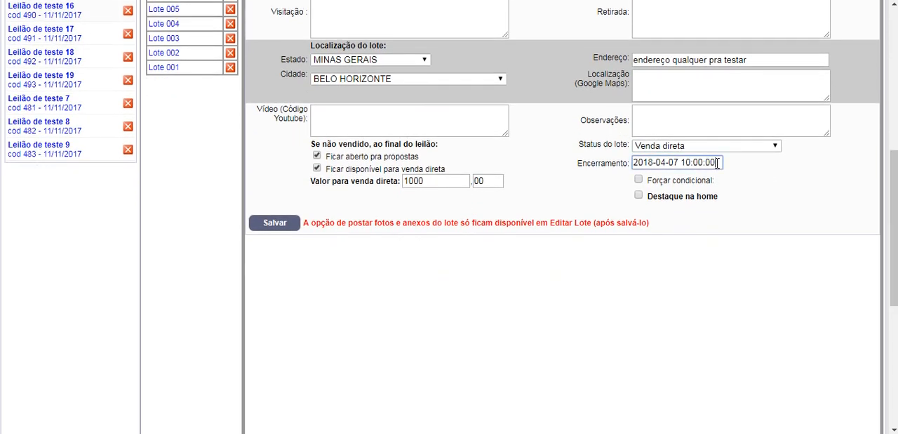
pyautogui.moveTo(717, 163); pyautogui.dragTo(635, 159)
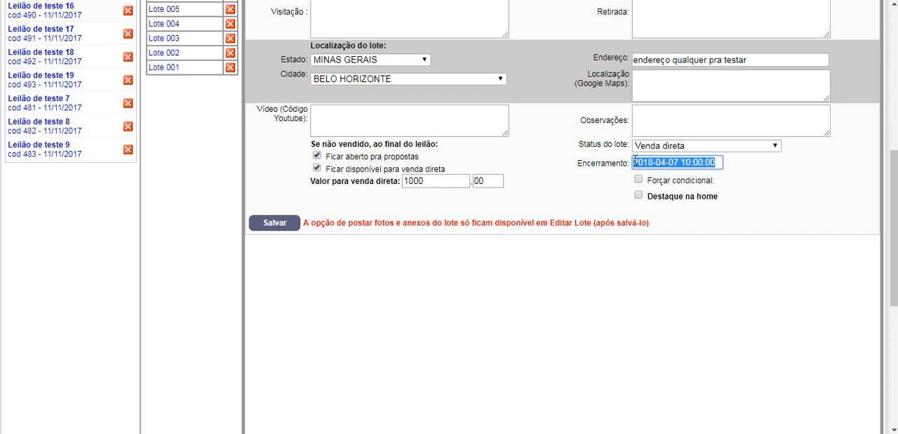
pyautogui.click(774, 177)
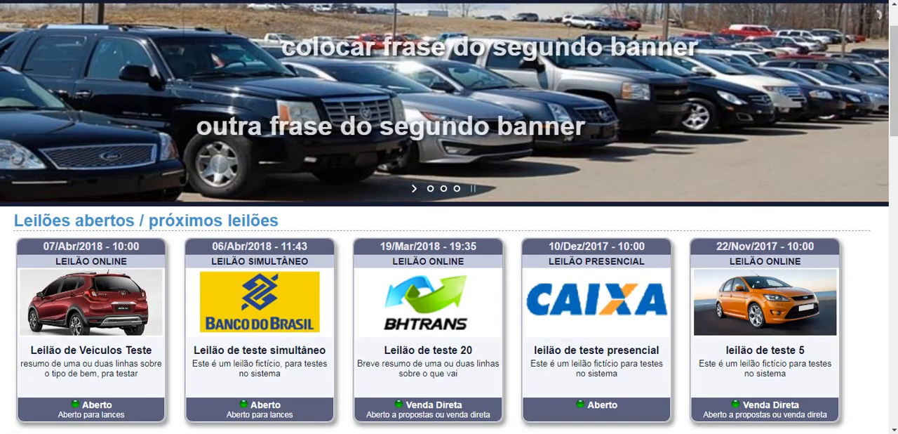
# Step: Enable Destaque na home for lot 013 and examine the Lotes em destaque section on the site's home page
pyautogui.scroll(-5, 895, 80)
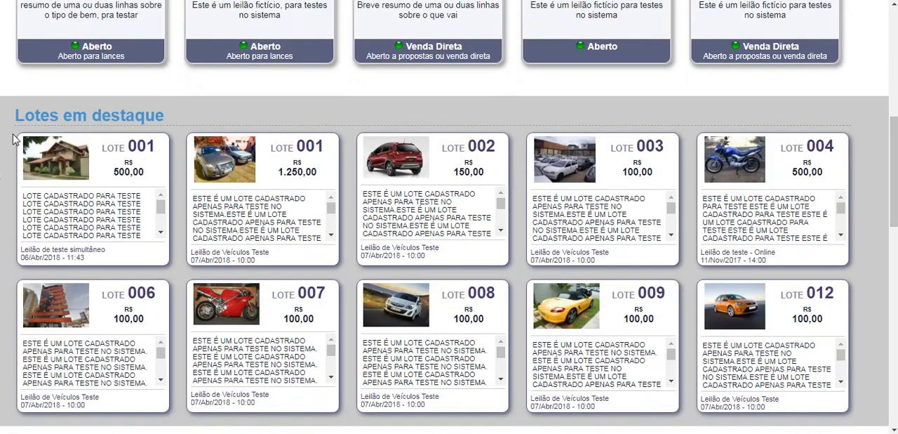
pyautogui.moveTo(11, 113); pyautogui.dragTo(834, 393)
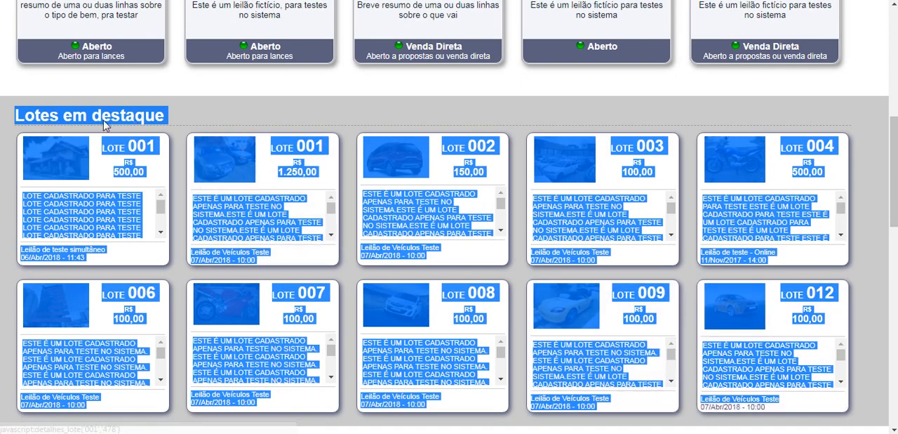
pyautogui.click(188, 93)
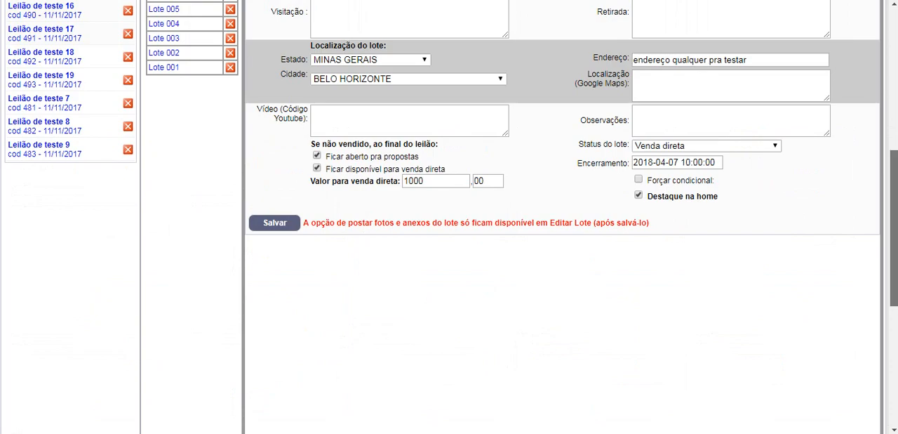
# Step: Look over the new lot form and the registered lots, and open lot 001 for editing
pyautogui.scroll(1, 561, 210)
pyautogui.scroll(4, 562, 211)
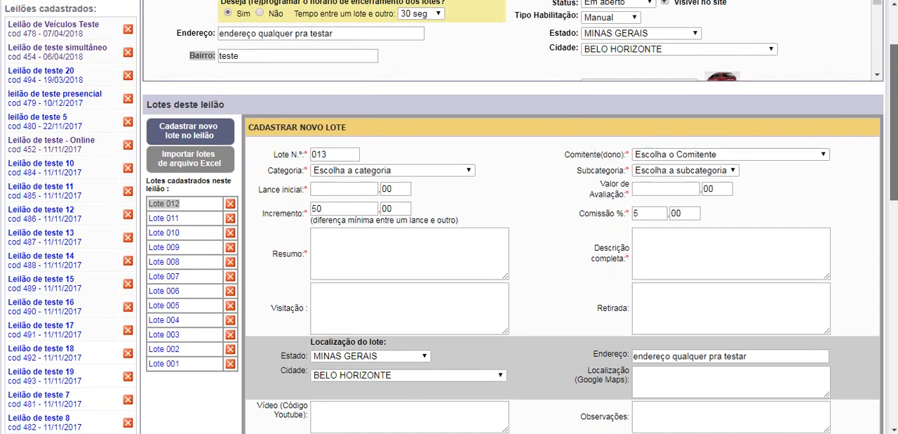
pyautogui.moveTo(894, 122); pyautogui.dragTo(894, 214)
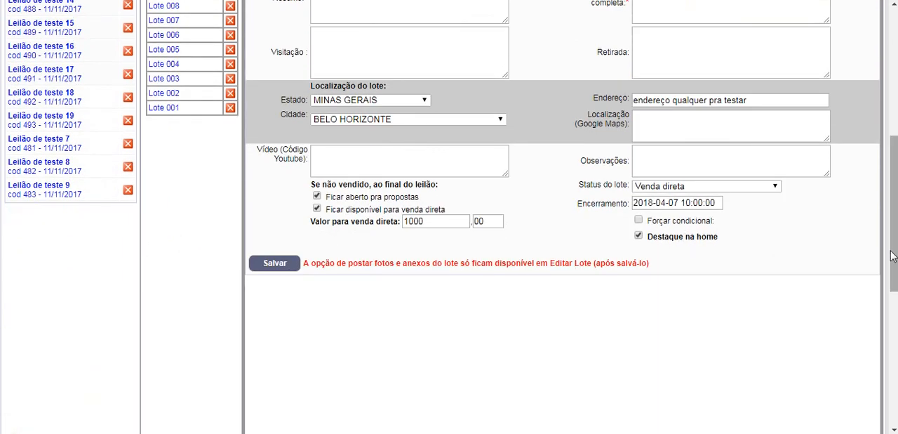
pyautogui.moveTo(894, 213); pyautogui.dragTo(894, 133)
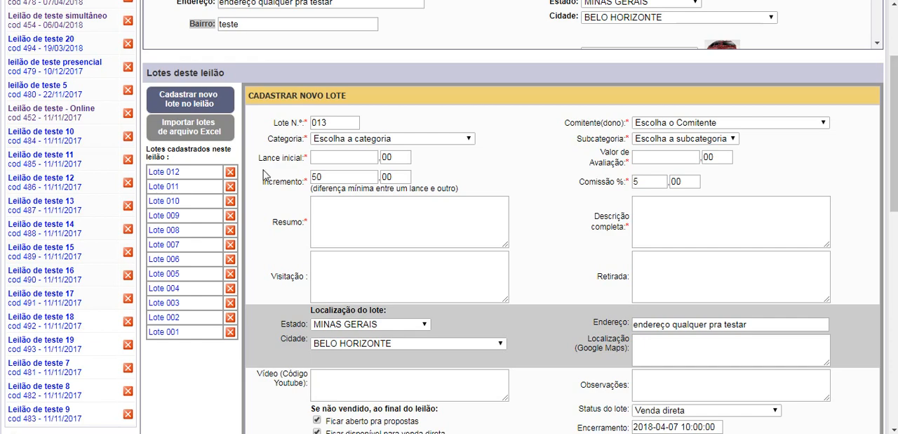
pyautogui.moveTo(190, 364); pyautogui.dragTo(181, 231)
pyautogui.click(187, 156)
pyautogui.click(164, 332)
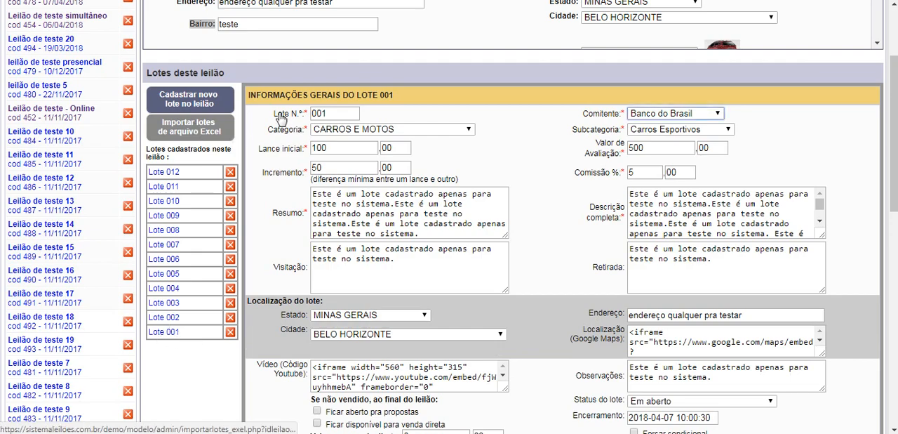
# Step: Look over lot 001's general information form down to its photos and attached files sections
pyautogui.scroll(-1, 894, 126)
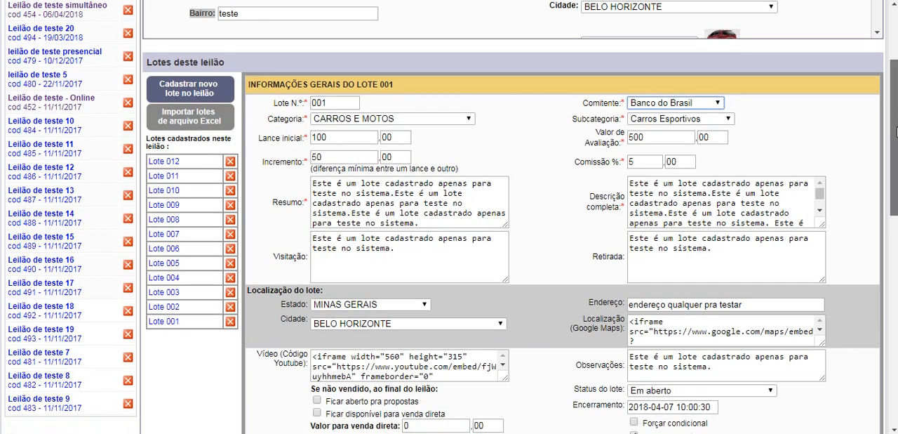
pyautogui.scroll(-1, 449, 216)
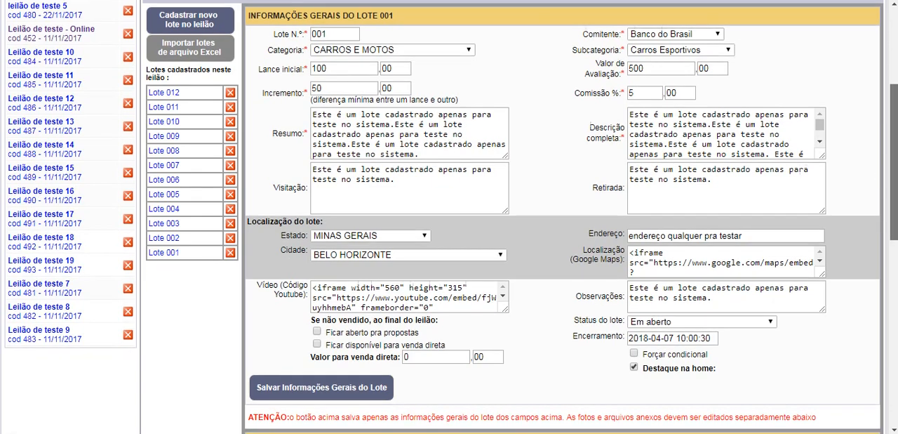
pyautogui.scroll(-1, 893, 161)
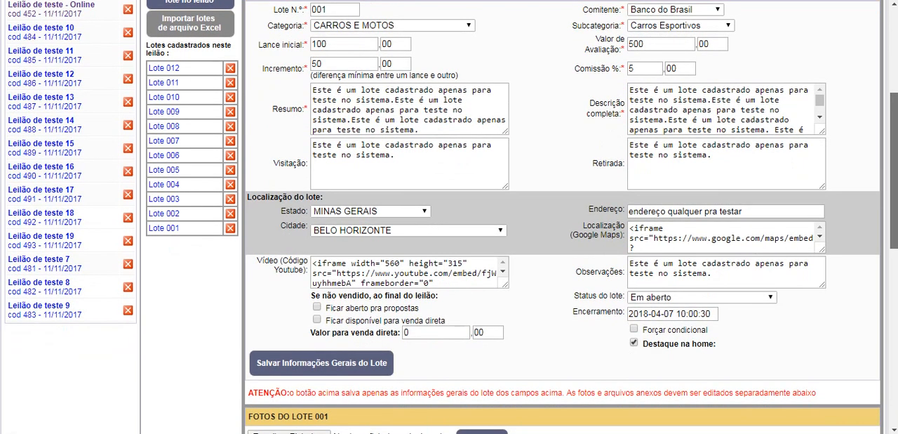
pyautogui.scroll(-3, 894, 162)
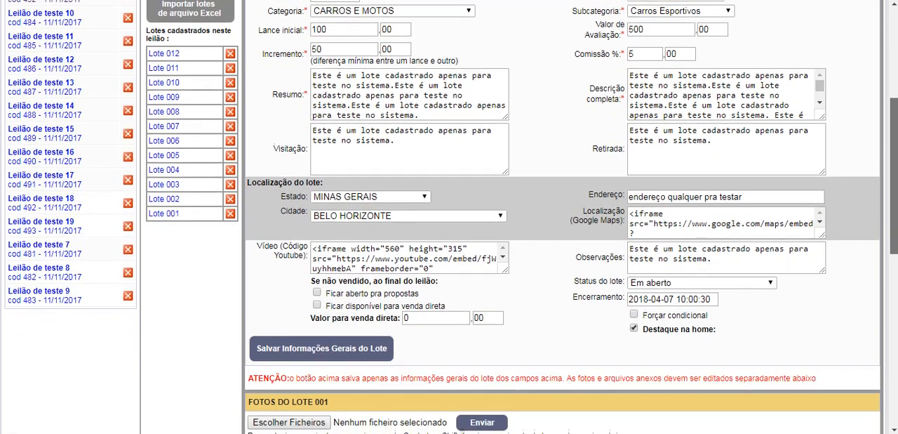
pyautogui.scroll(-4, 893, 161)
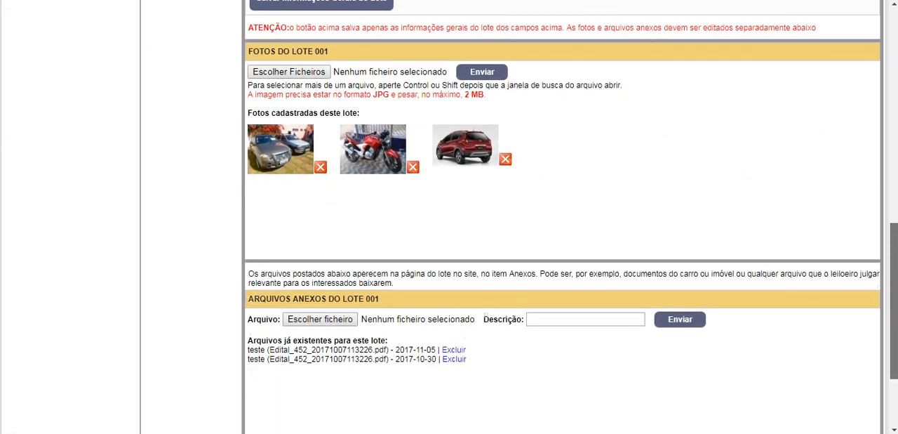
pyautogui.moveTo(893, 301); pyautogui.dragTo(893, 308)
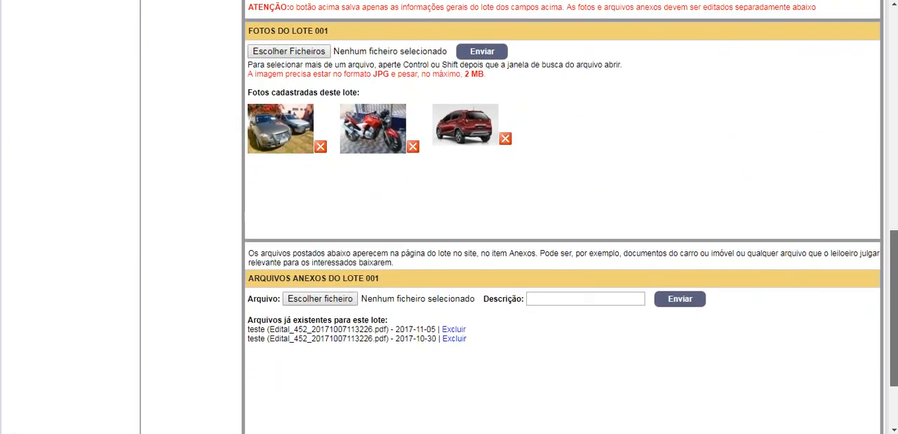
# Step: Try choosing Chrysanthemum.jpg, Jellyfish.jpg, Desert.jpg and Lighthouse.jpg together as photos for lot 001, and cancel the file selection
pyautogui.moveTo(254, 28); pyautogui.dragTo(351, 37)
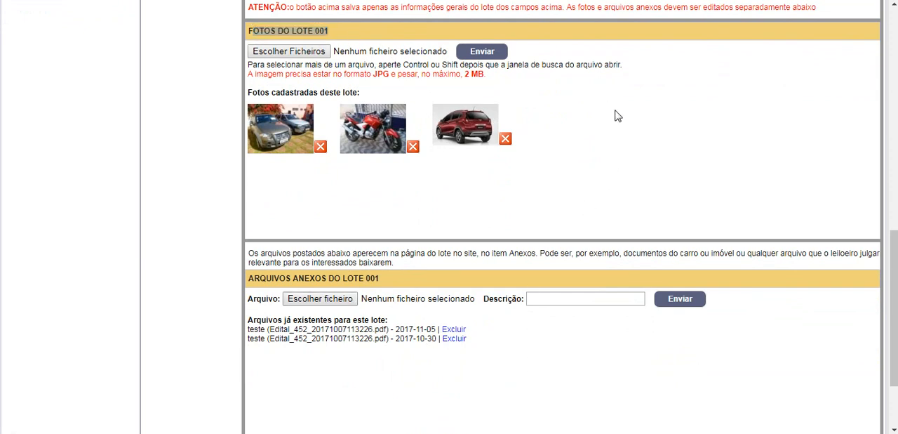
pyautogui.click(291, 55)
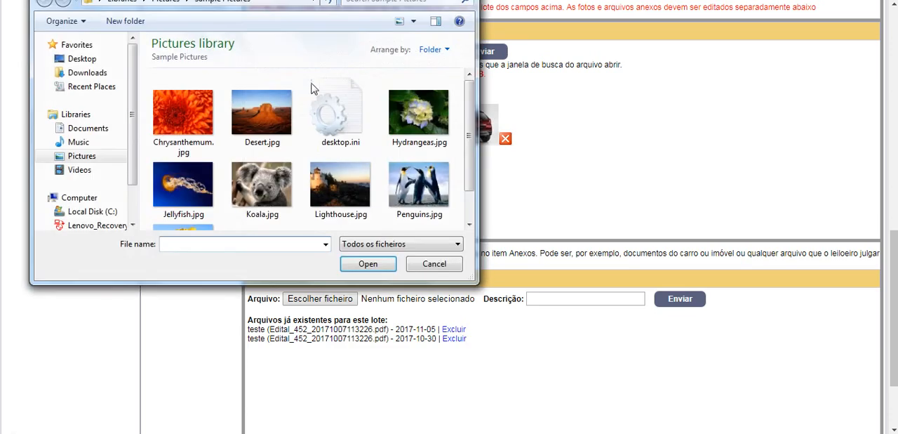
pyautogui.click(184, 115)
pyautogui.keyDown('ctrl'); pyautogui.click(190, 190); pyautogui.keyUp('ctrl')
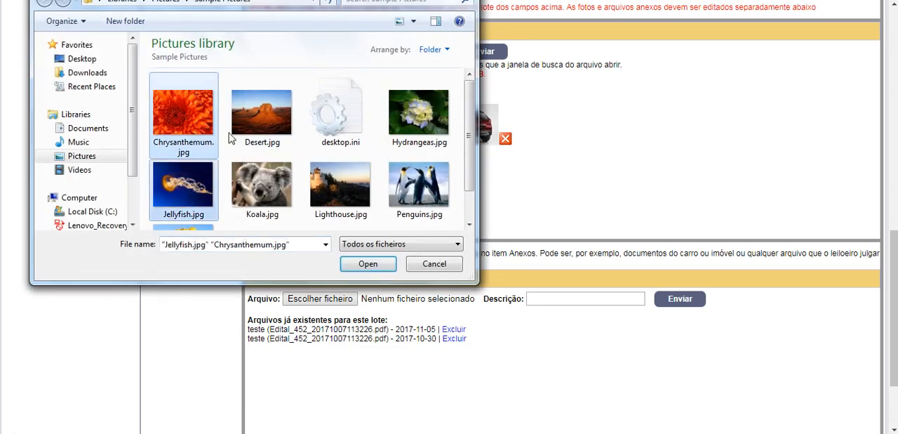
pyautogui.keyDown('ctrl'); pyautogui.click(281, 144); pyautogui.keyUp('ctrl')
pyautogui.keyDown('ctrl'); pyautogui.click(324, 174); pyautogui.keyUp('ctrl')
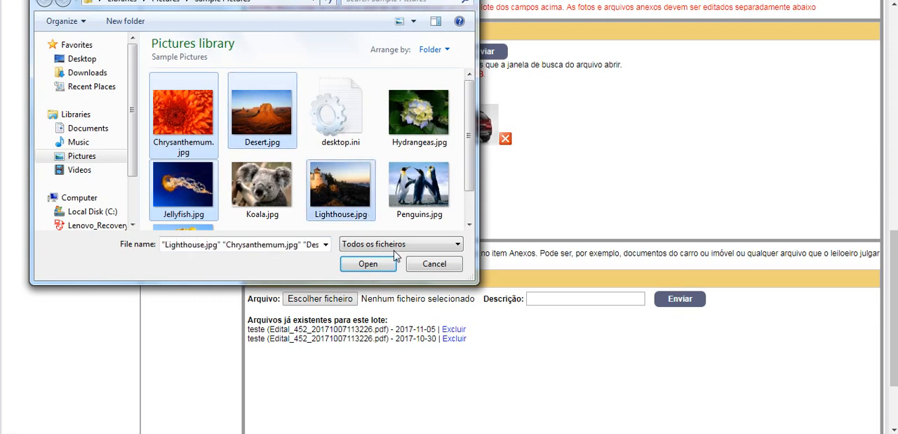
pyautogui.click(435, 265)
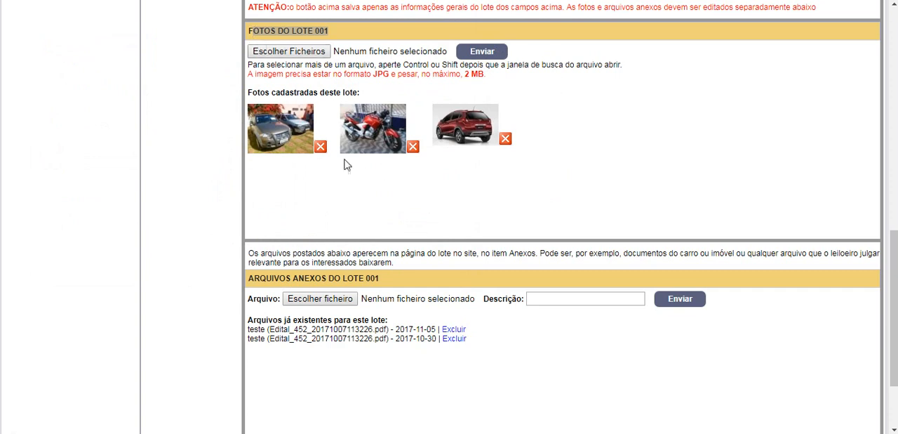
# Step: Examine lot 001's registered photos and the Arquivos anexos section below them
pyautogui.moveTo(344, 158); pyautogui.dragTo(290, 127)
pyautogui.click(504, 185)
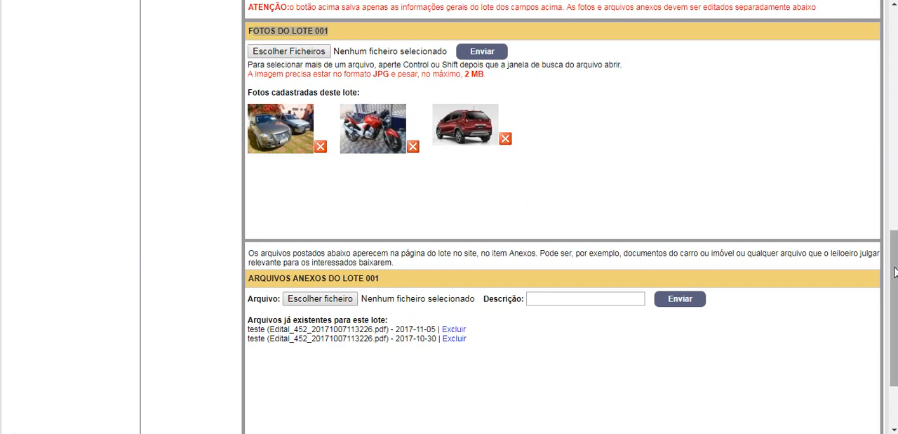
pyautogui.scroll(-1, 895, 284)
pyautogui.scroll(-1, 893, 284)
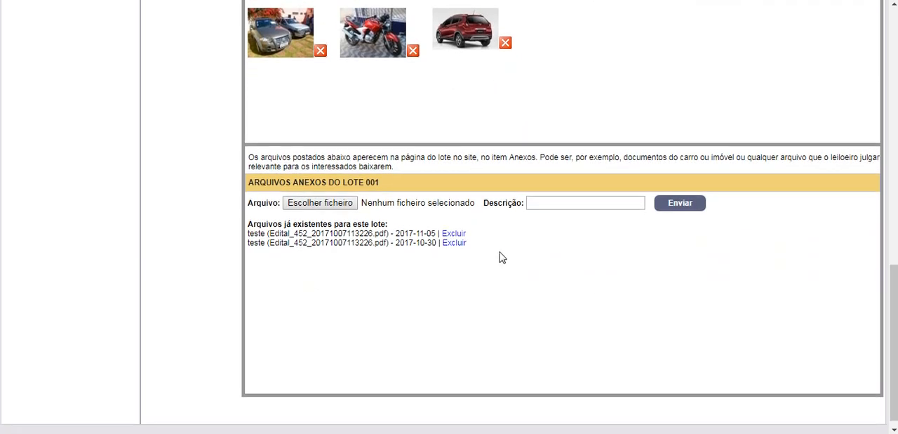
pyautogui.moveTo(265, 184); pyautogui.dragTo(390, 184)
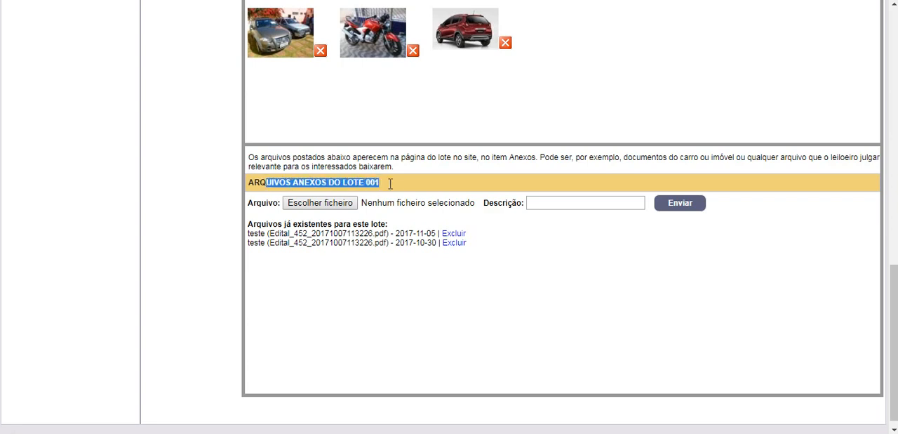
pyautogui.click(529, 283)
# Step: Open the file chooser for lot 001's attachments, cancel it, and examine the list of existing attached files
pyautogui.click(320, 203)
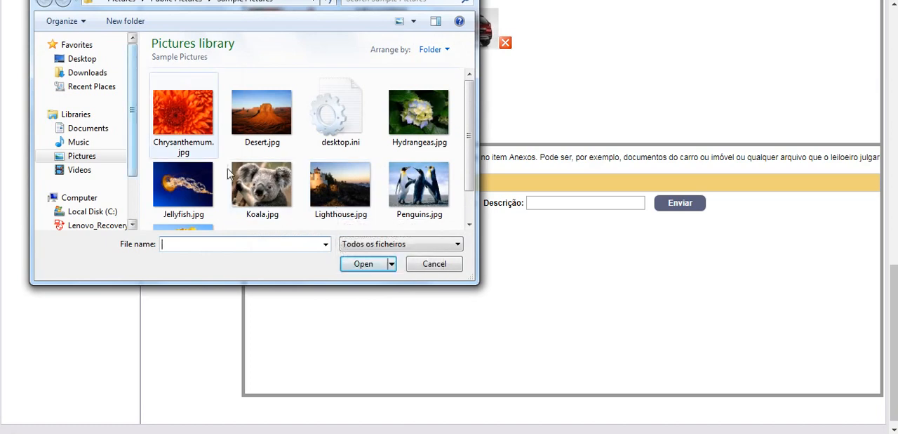
pyautogui.click(449, 265)
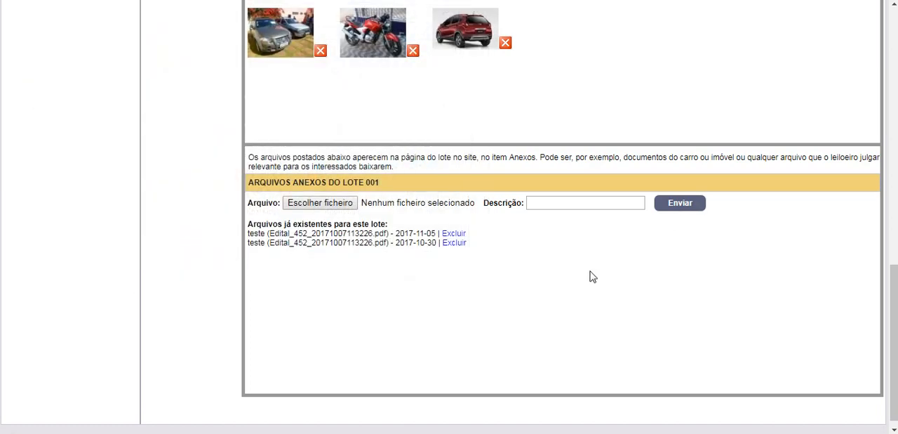
pyautogui.moveTo(473, 259); pyautogui.dragTo(402, 235)
pyautogui.click(478, 254)
pyautogui.moveTo(251, 219); pyautogui.dragTo(469, 248)
pyautogui.click(507, 259)
pyautogui.moveTo(467, 255); pyautogui.dragTo(342, 222)
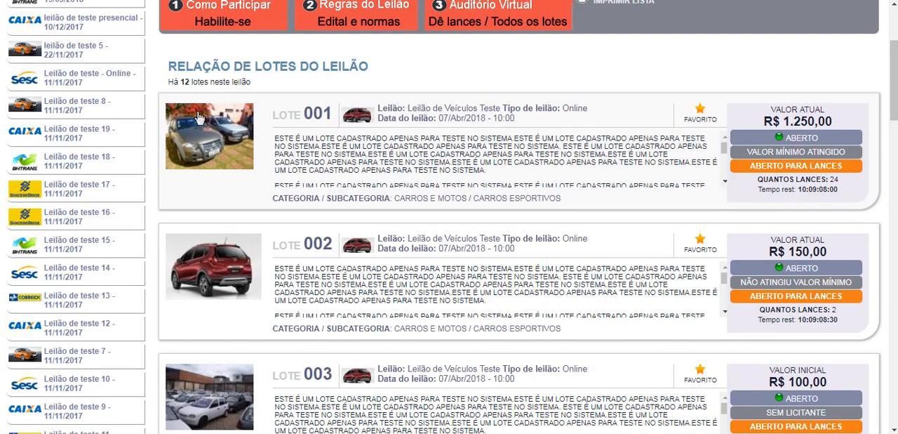
# Step: Open lot 001's details on the public auction page and examine its photos and Documentos anexos, comparing them with the administrative area
pyautogui.scroll(2, 612, 275)
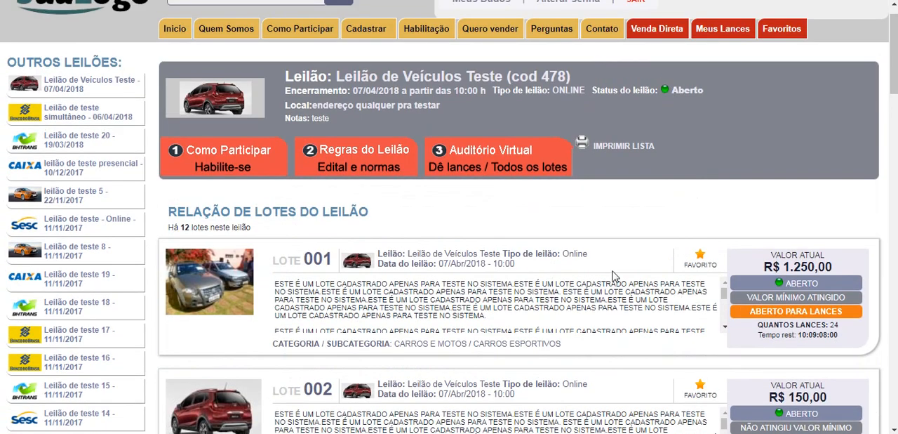
pyautogui.click(423, 300)
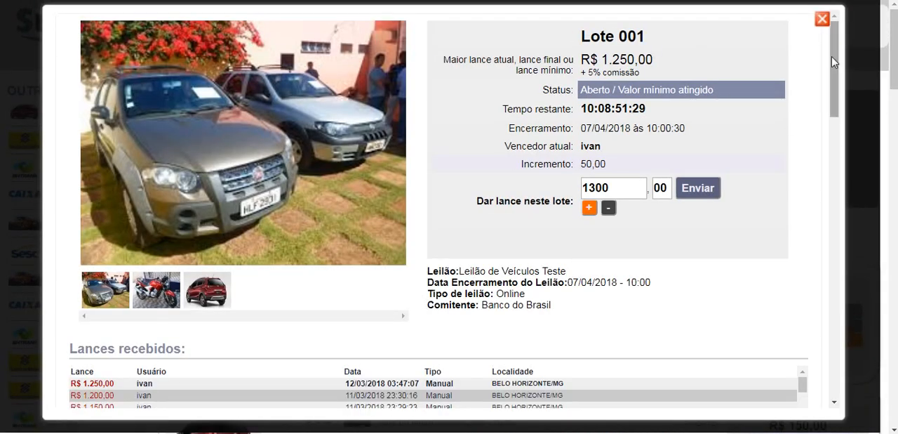
pyautogui.moveTo(835, 58); pyautogui.dragTo(873, 186)
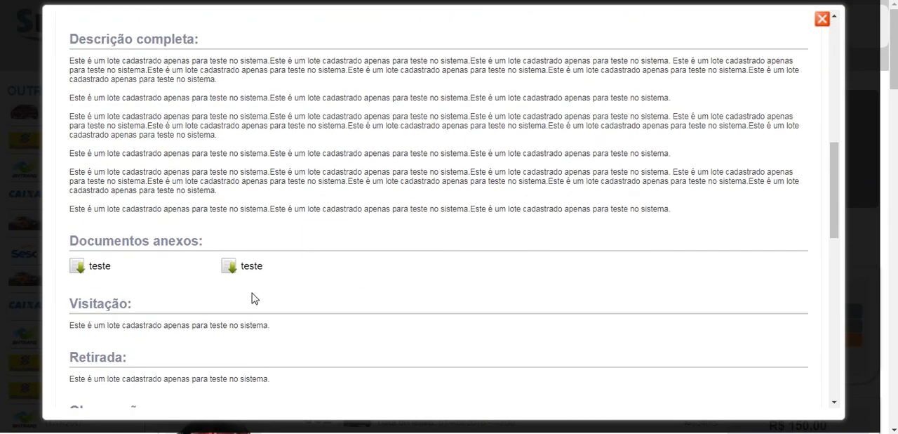
pyautogui.moveTo(251, 291); pyautogui.dragTo(71, 240)
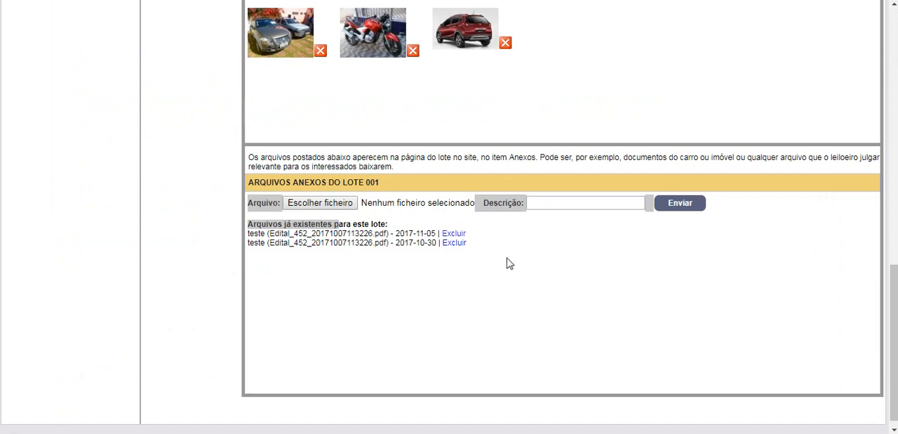
# Step: Look at the lots on the virtual auditorium's bidding page, and close lot 001's details on the public auction page
pyautogui.hotkey('alt', 'Tab')
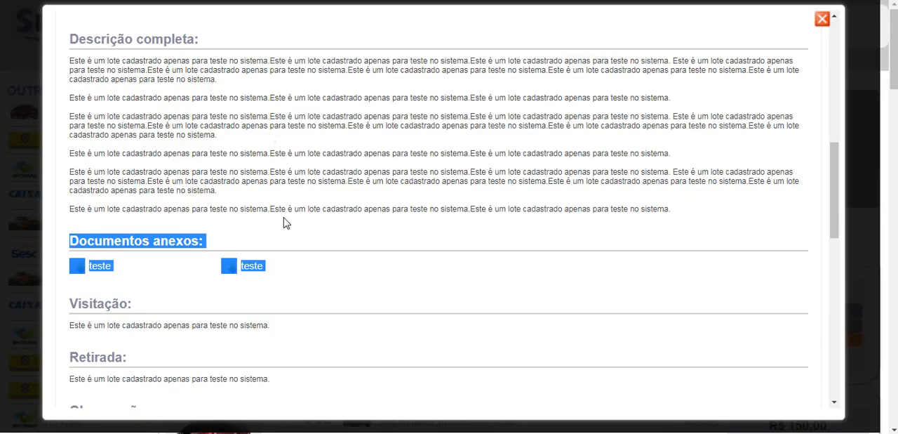
pyautogui.click(315, 260)
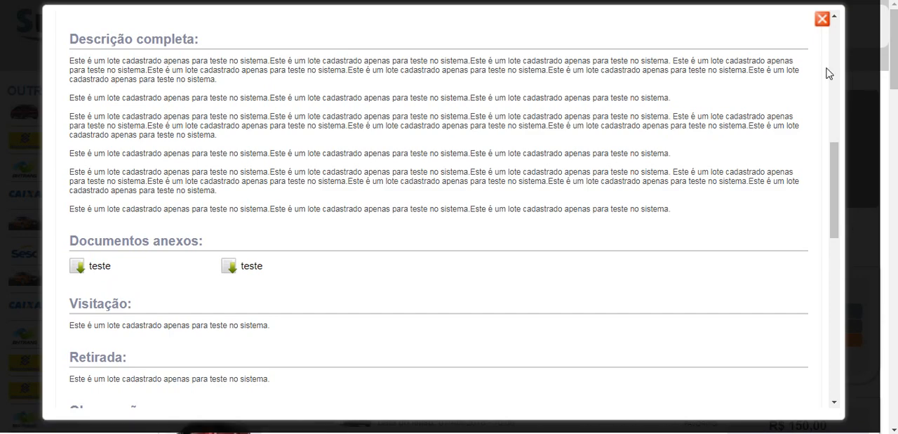
pyautogui.click(822, 20)
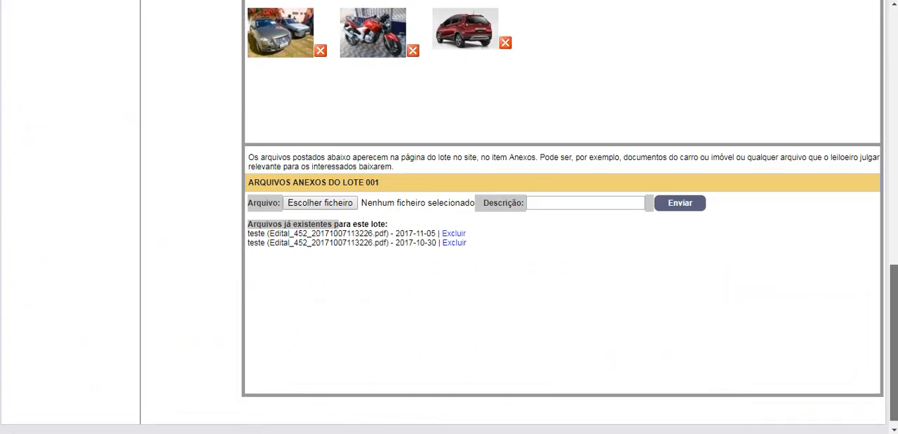
# Step: Return to the top of lot 001's form in the administrative area and review the auction's list of registered lots
pyautogui.scroll(3, 693, 133)
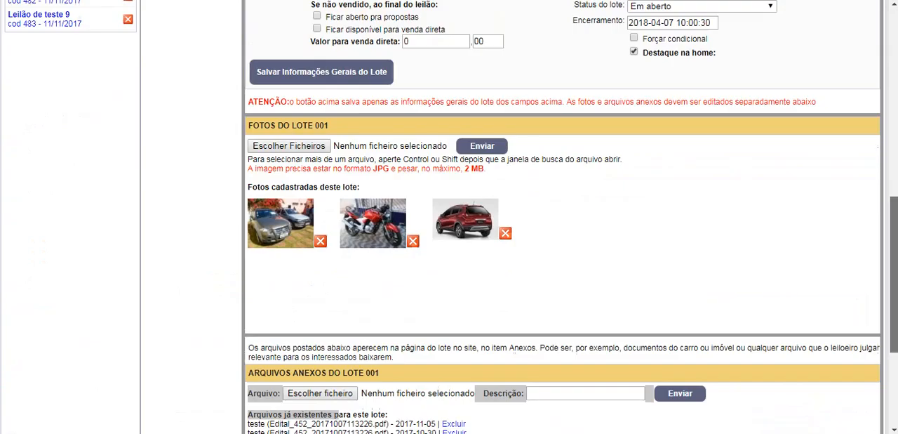
pyautogui.scroll(6, 290, 203)
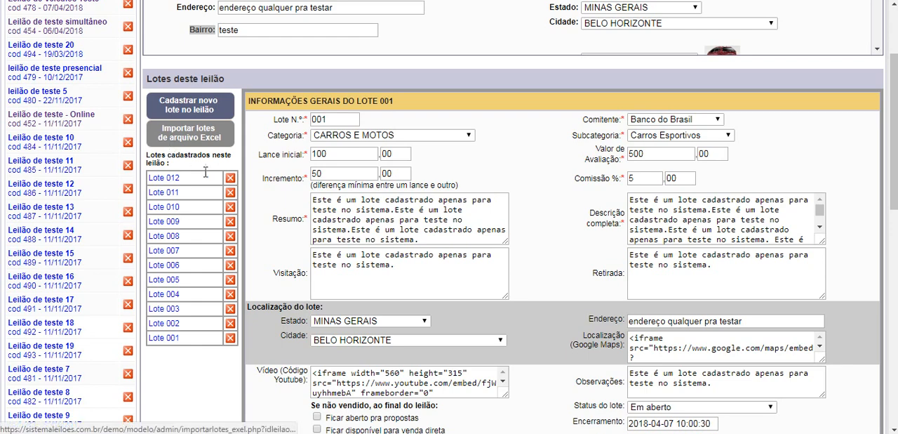
pyautogui.moveTo(203, 381); pyautogui.dragTo(169, 151)
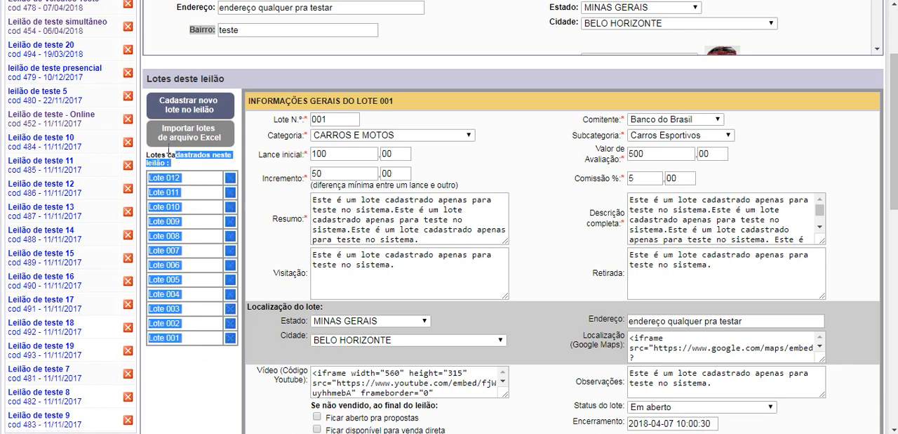
pyautogui.click(241, 118)
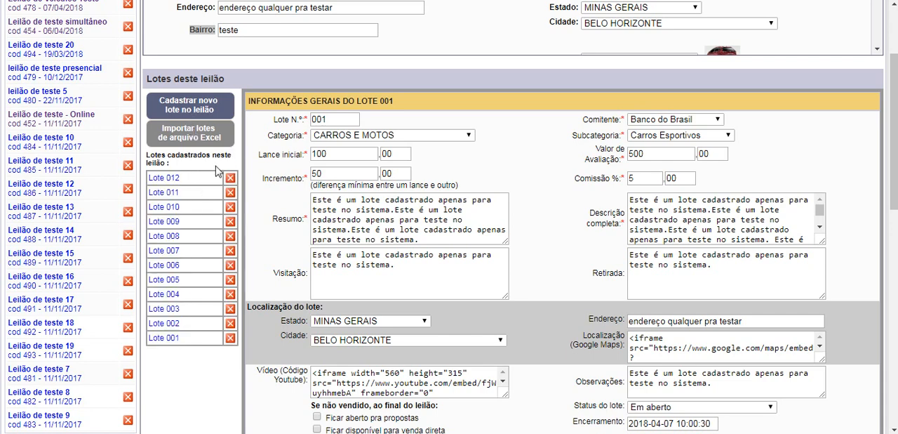
# Step: Open the import of lots from an Excel file, read the CSV format instructions, and close the import page
pyautogui.click(181, 144)
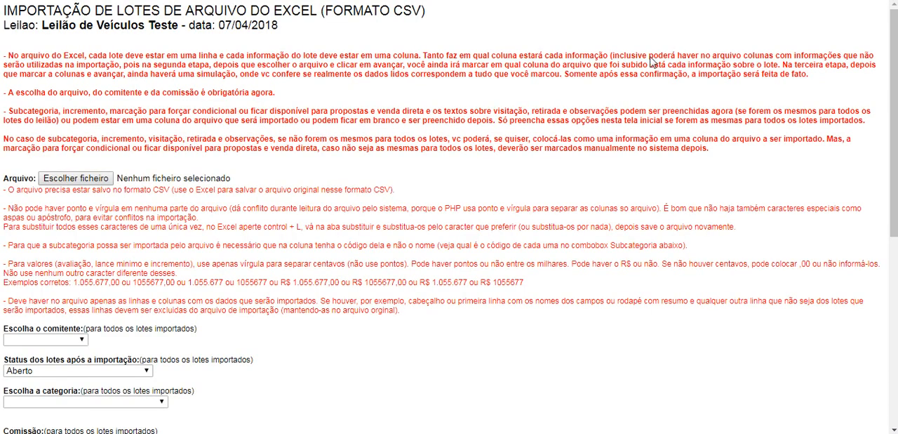
pyautogui.moveTo(895, 64)
pyautogui.mouseDown()
pyautogui.moveTo(895, 228)
pyautogui.moveTo(895, 62)
pyautogui.mouseUp()
pyautogui.moveTo(5, 14); pyautogui.dragTo(416, 319)
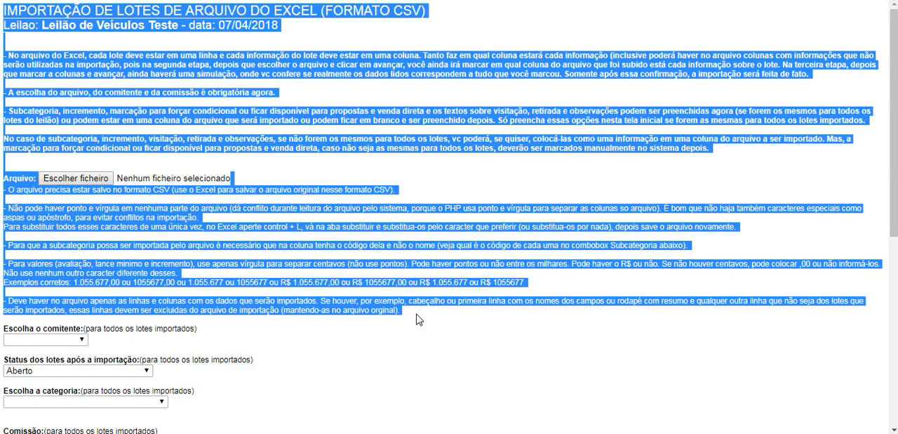
pyautogui.click(581, 161)
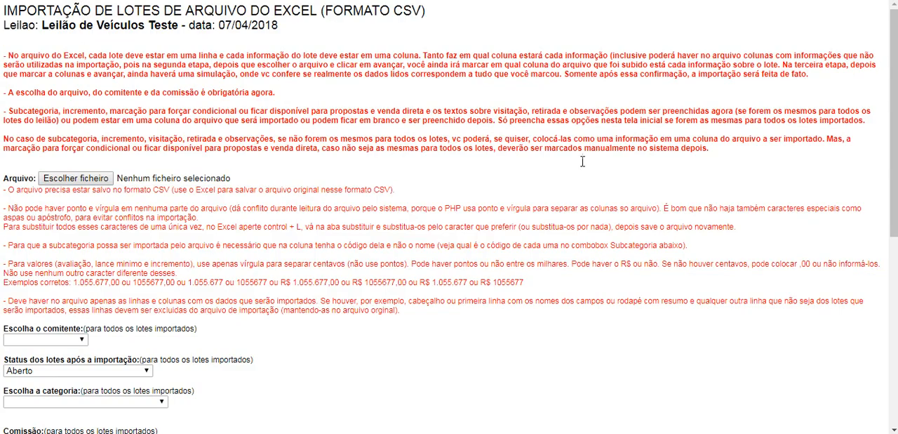
pyautogui.moveTo(894, 53)
pyautogui.mouseDown()
pyautogui.moveTo(894, 242)
pyautogui.moveTo(894, 51)
pyautogui.mouseUp()
pyautogui.hotkey('ctrl', 'w')
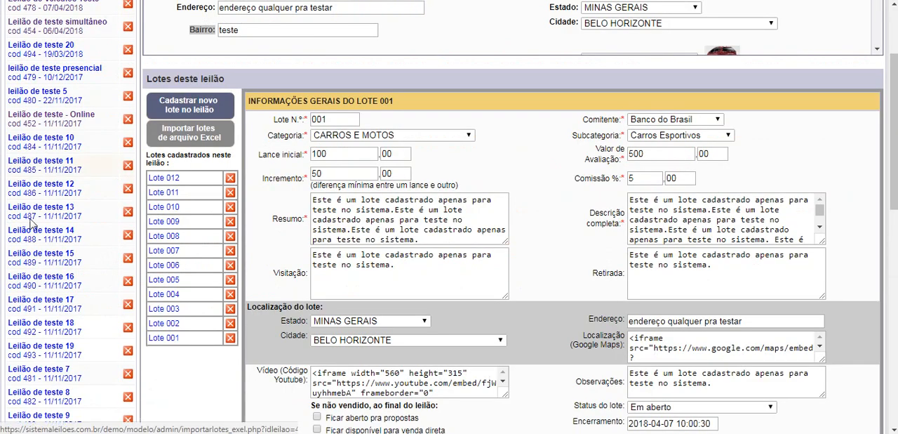
# Step: Start a new auction copied from an existing one and title it "Leilao teste clone"
pyautogui.moveTo(894, 188); pyautogui.dragTo(894, 116)
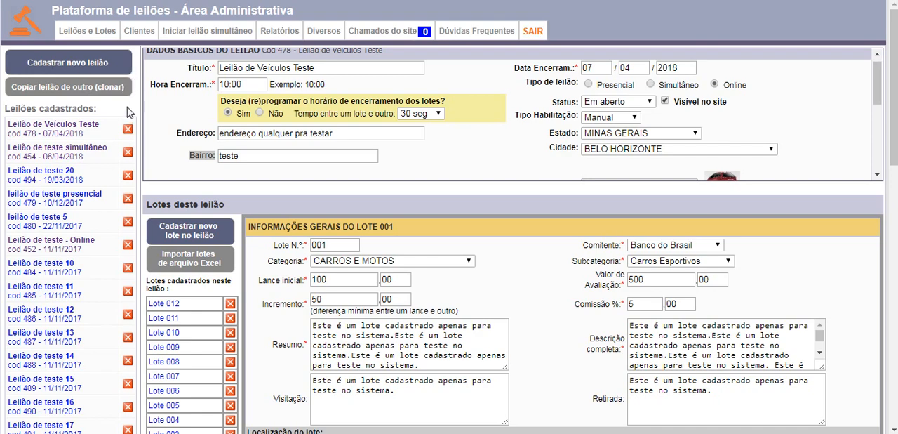
pyautogui.click(64, 92)
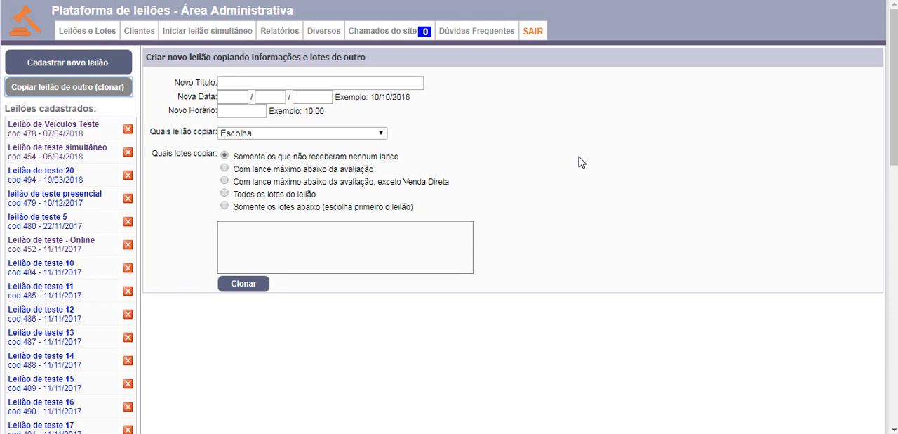
pyautogui.click(315, 82)
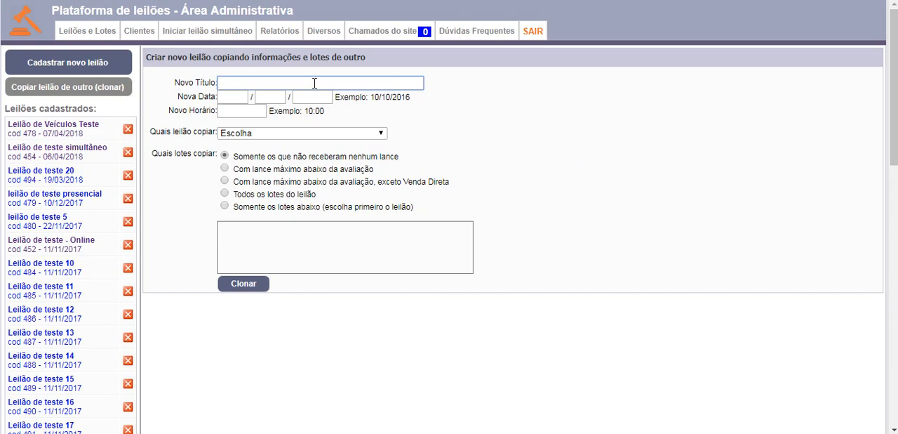
pyautogui.write('Leilao teste clone')
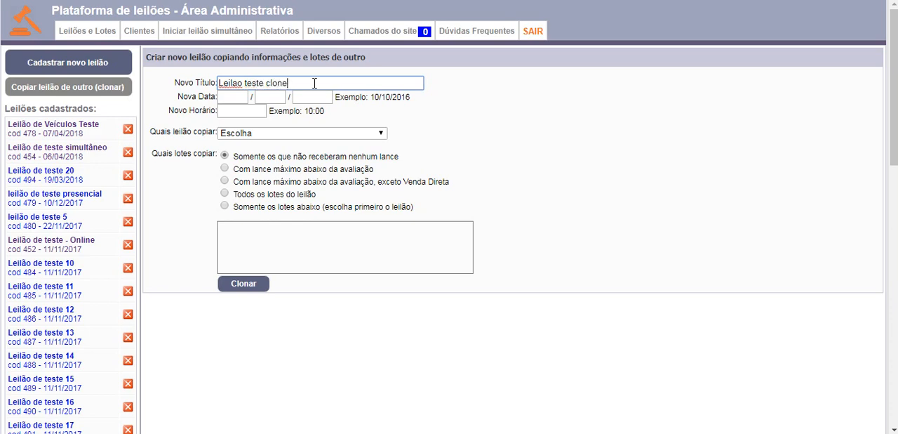
# Step: Set the new auction's date to 27/10/2018 and its time to 10:00
pyautogui.click(234, 97)
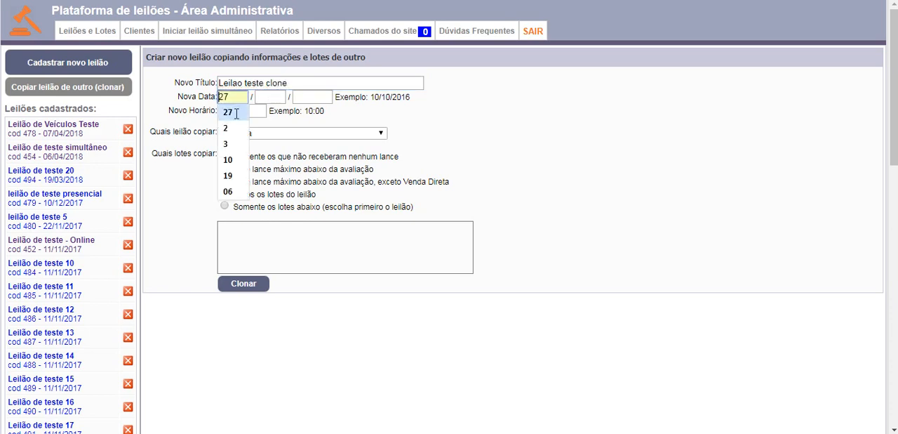
pyautogui.click(236, 113)
pyautogui.click(276, 97)
pyautogui.click(278, 111)
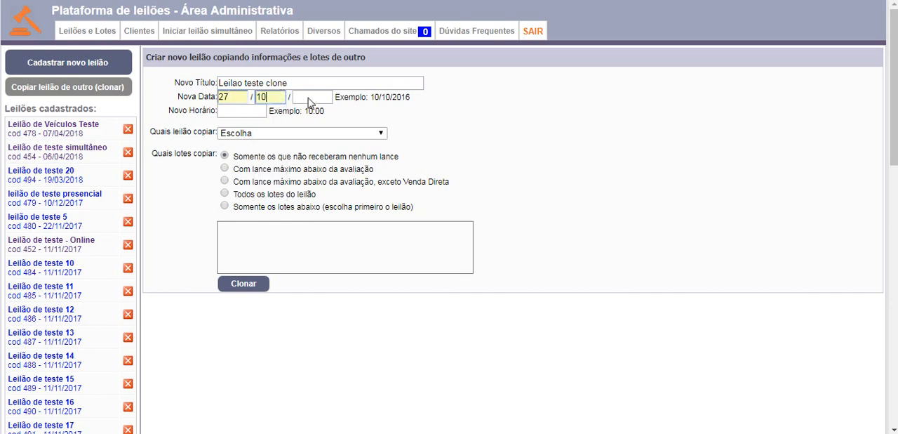
pyautogui.click(310, 98)
pyautogui.click(309, 112)
pyautogui.click(239, 113)
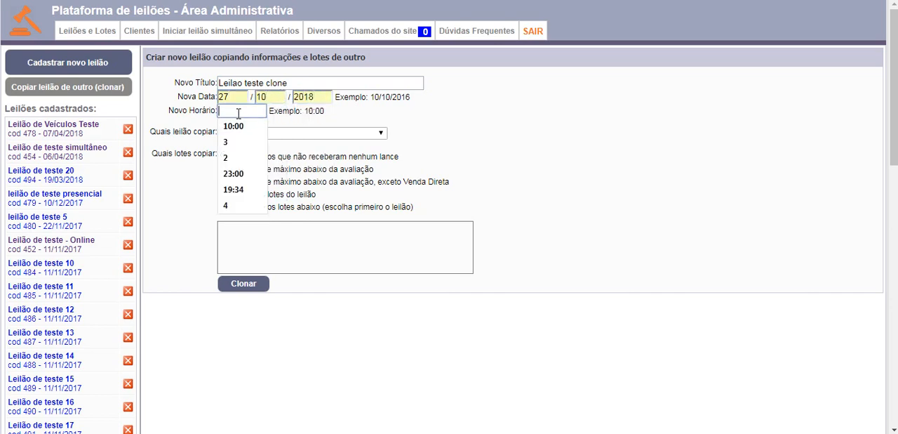
pyautogui.click(239, 123)
# Step: Choose "Leilão de Veículos Teste - 07/04/2018" as the auction to copy and review the lot copying options
pyautogui.click(292, 133)
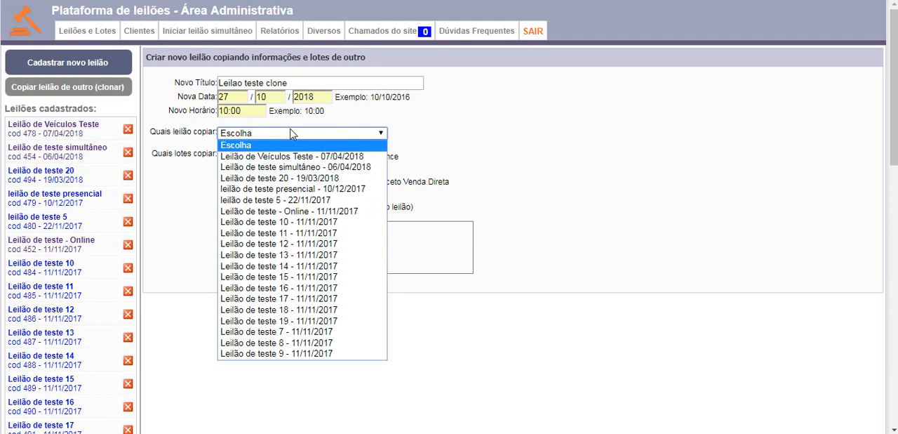
pyautogui.click(300, 155)
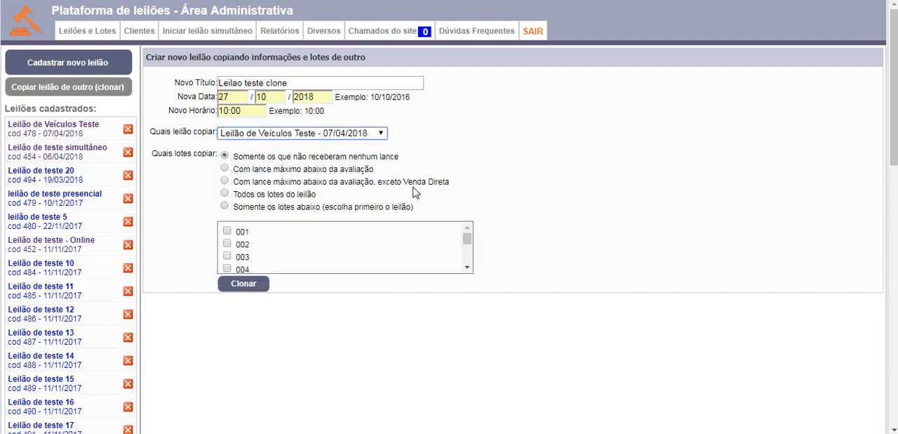
pyautogui.moveTo(414, 208); pyautogui.dragTo(284, 194)
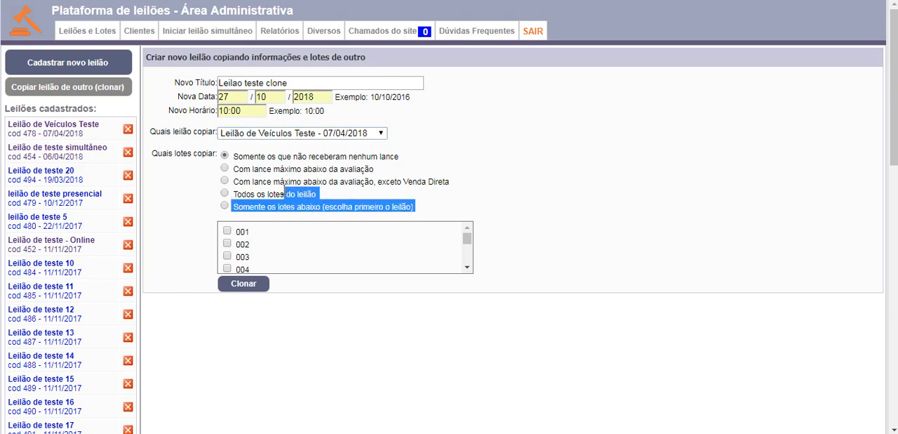
pyautogui.click(486, 164)
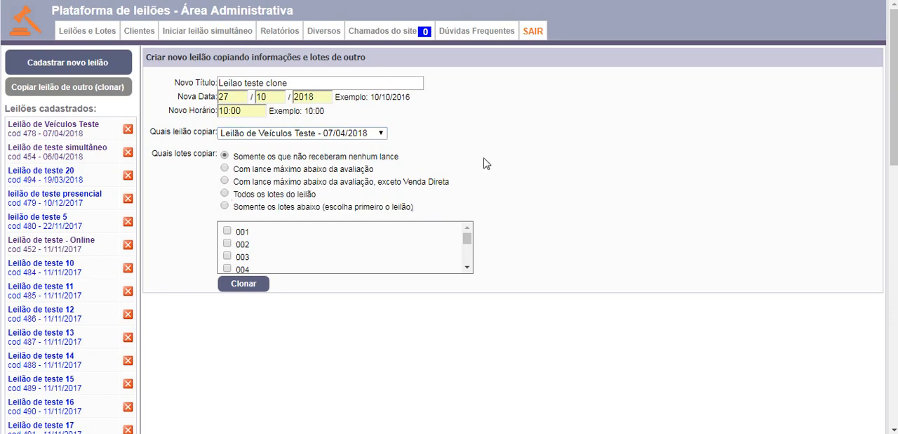
# Step: Restrict the copy to the individually chosen lots 001 and 002, and clone the auction
pyautogui.click(225, 194)
pyautogui.click(226, 169)
pyautogui.click(225, 206)
pyautogui.click(227, 231)
pyautogui.click(227, 245)
pyautogui.click(250, 287)
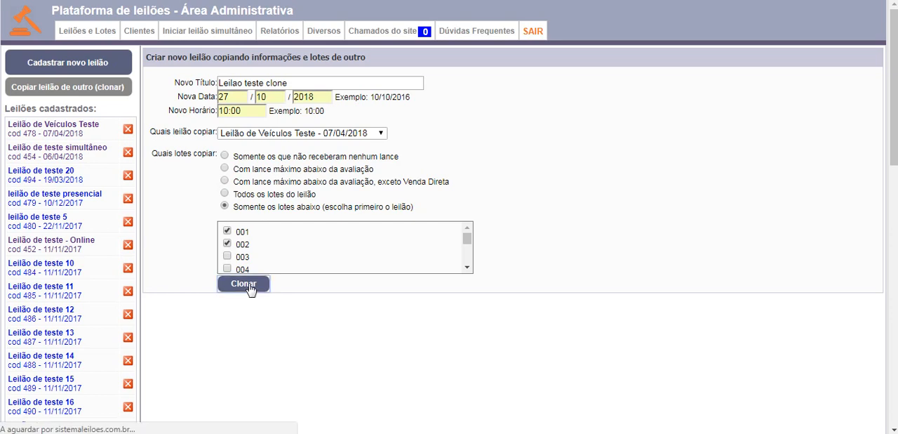
pyautogui.click(547, 57)
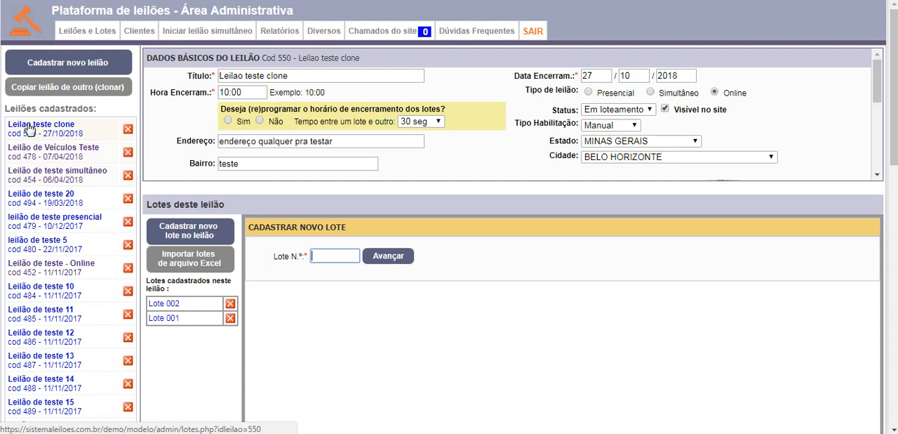
# Step: Open "Leilao teste clone" from the registered auctions and examine its basic data, edital, image and copied lots
pyautogui.moveTo(83, 134); pyautogui.dragTo(8, 125)
pyautogui.click(99, 129)
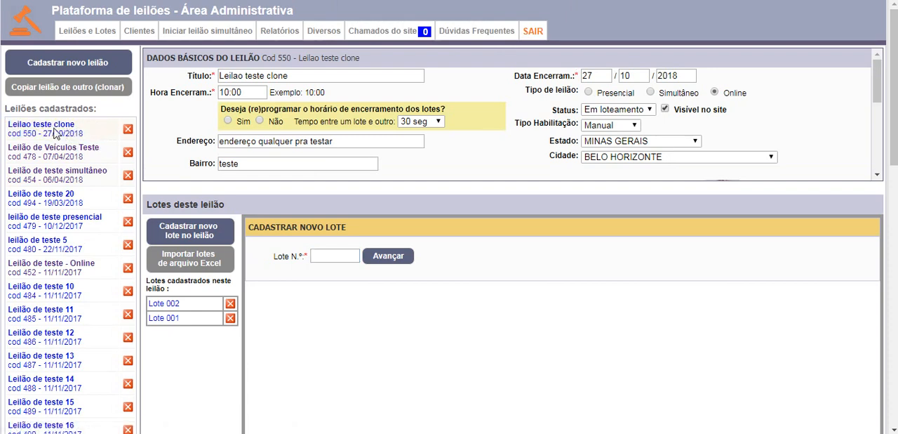
pyautogui.click(44, 130)
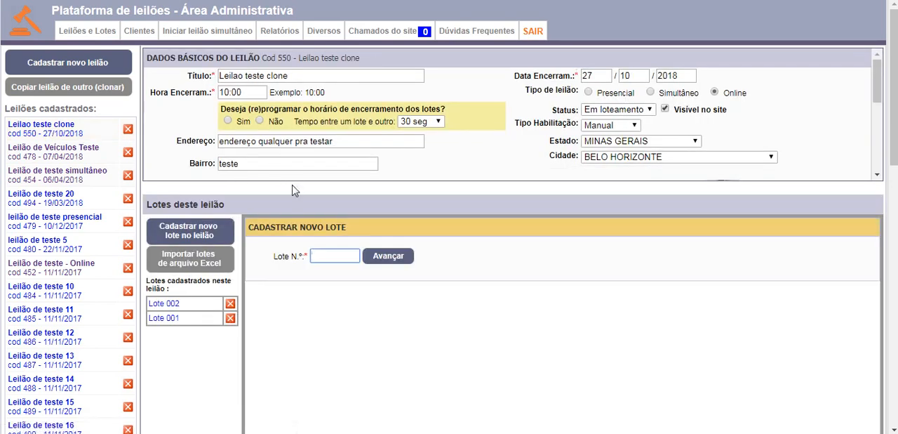
pyautogui.click(328, 73)
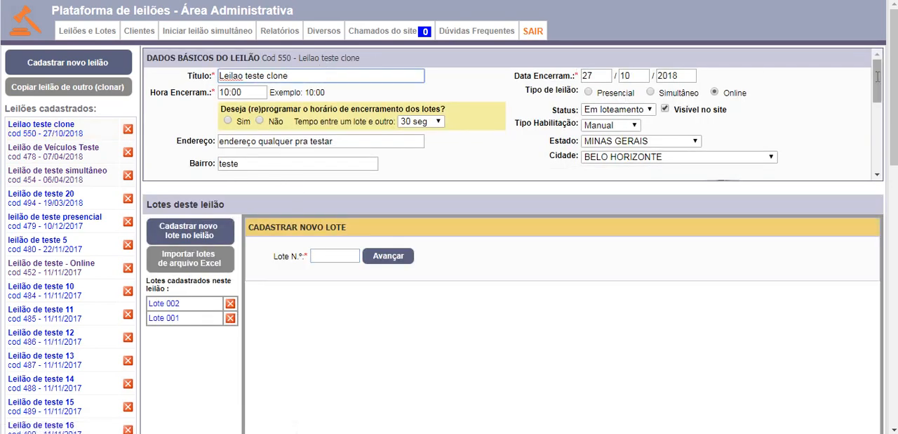
pyautogui.moveTo(878, 77); pyautogui.dragTo(881, 104)
pyautogui.doubleClick(724, 119)
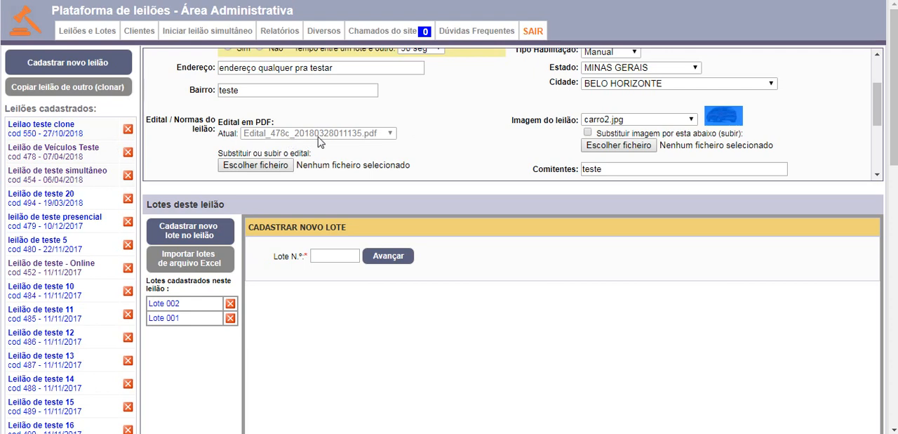
pyautogui.click(488, 283)
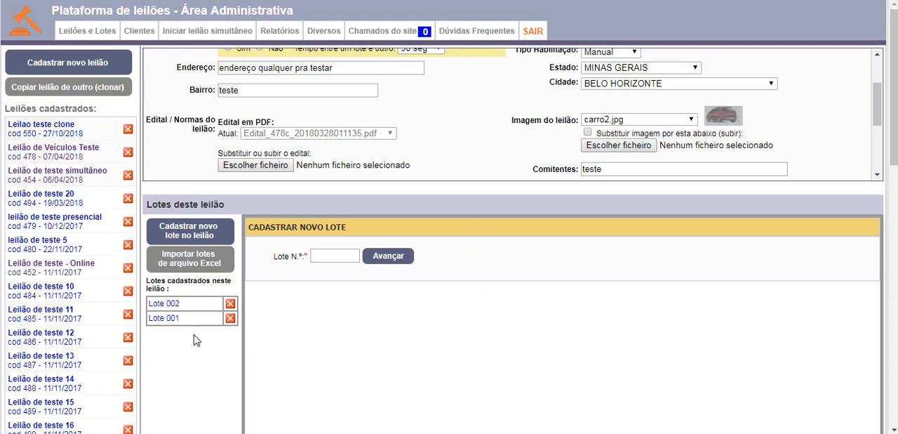
pyautogui.moveTo(197, 339); pyautogui.dragTo(150, 303)
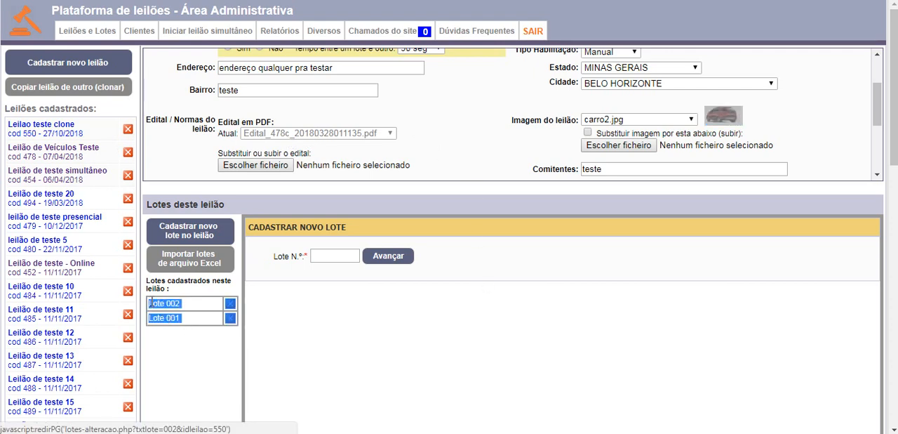
pyautogui.click(190, 347)
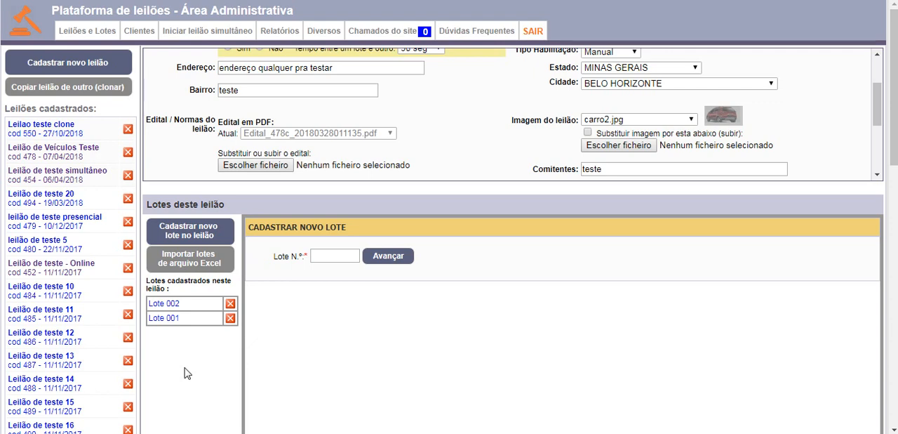
# Step: Open lot 001 of the cloned auction and examine its general information, photos and attached files
pyautogui.click(167, 320)
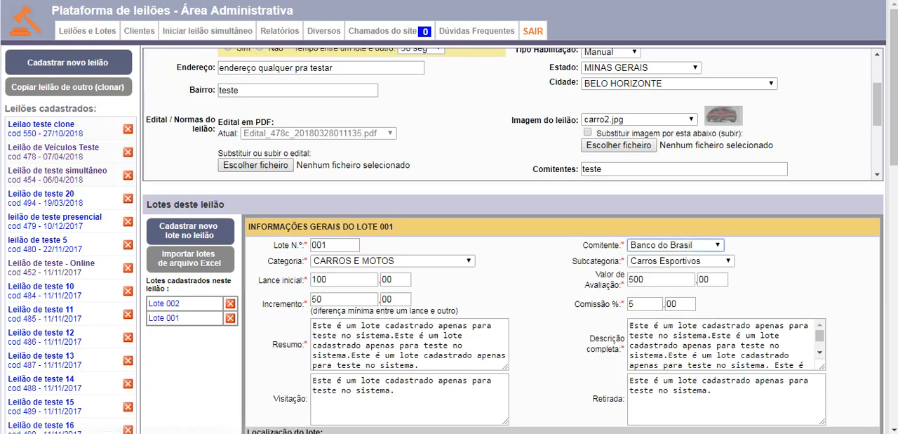
pyautogui.scroll(-5, 581, 397)
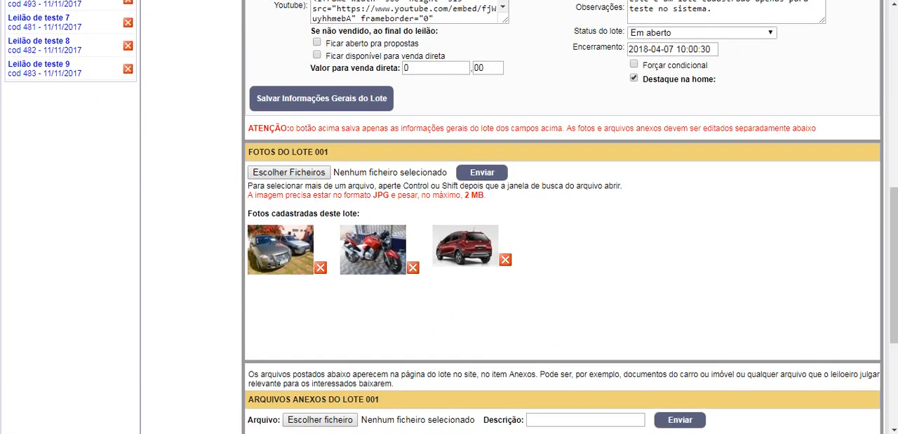
pyautogui.moveTo(895, 252); pyautogui.dragTo(895, 309)
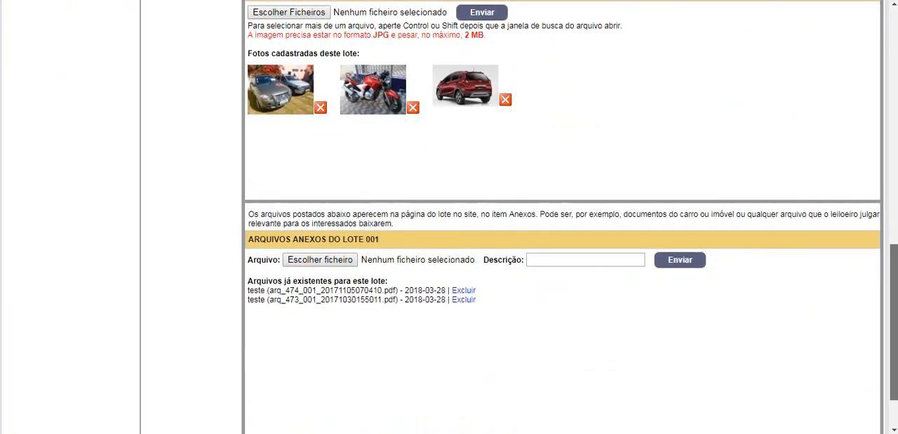
pyautogui.scroll(2, 562, 217)
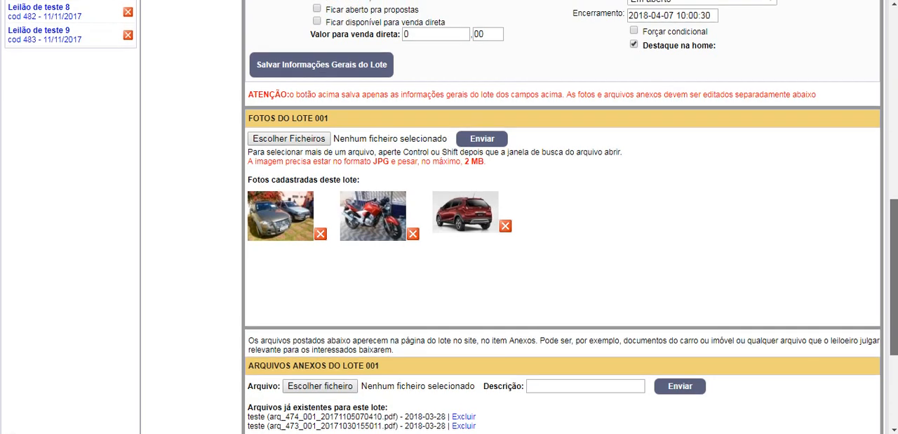
pyautogui.scroll(1, 561, 217)
pyautogui.scroll(-1, 687, 275)
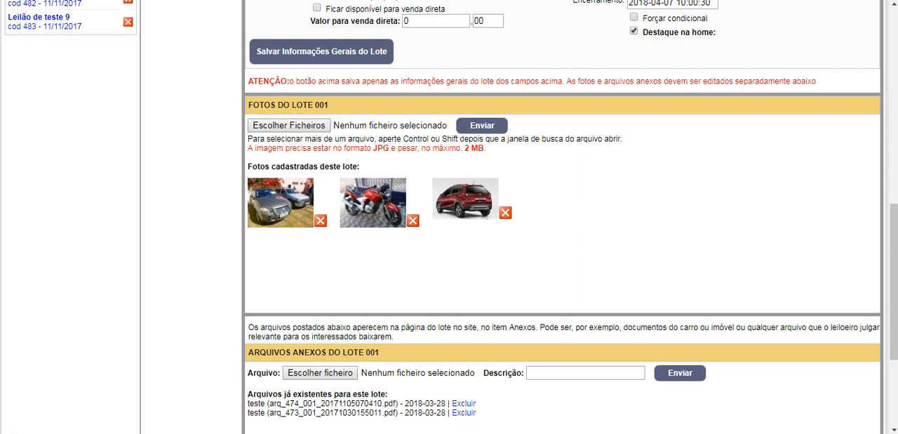
pyautogui.moveTo(894, 237); pyautogui.dragTo(895, 42)
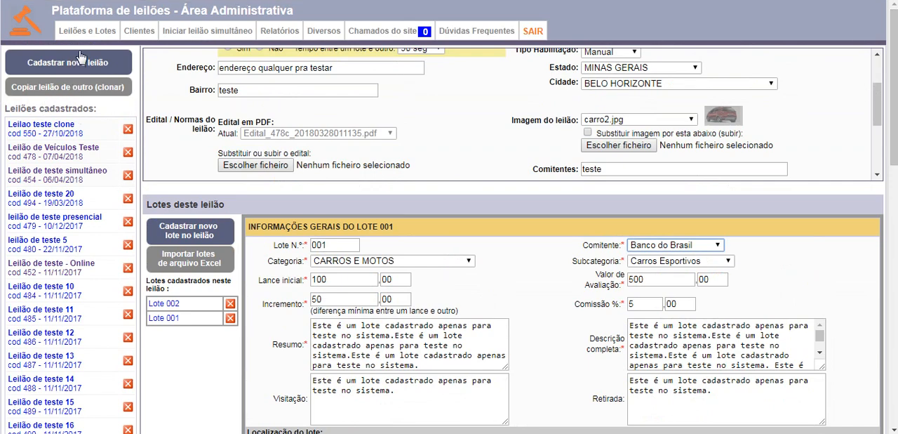
# Step: Open the Gerenciar Leilões e Lotes page to view its alerts, and look at the category registration form before closing it
pyautogui.moveTo(80, 40)
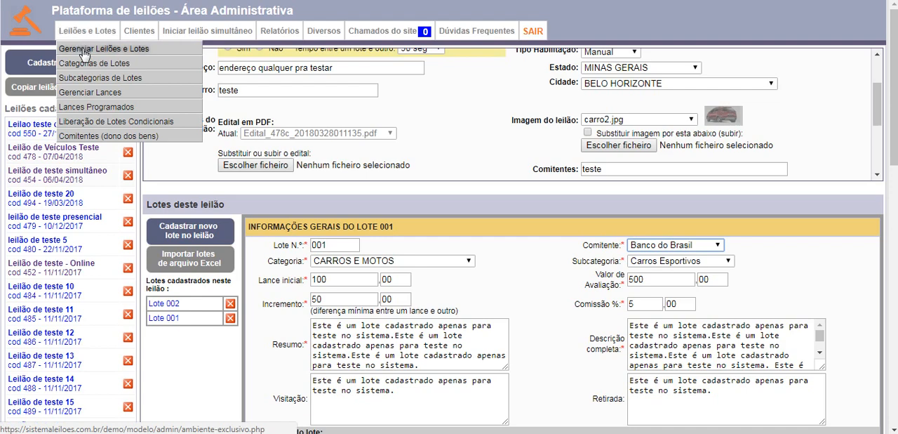
pyautogui.click(84, 54)
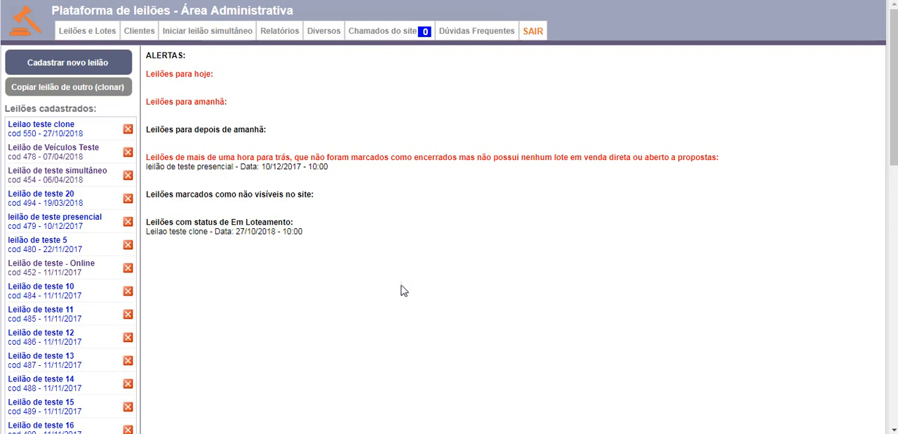
pyautogui.moveTo(78, 32)
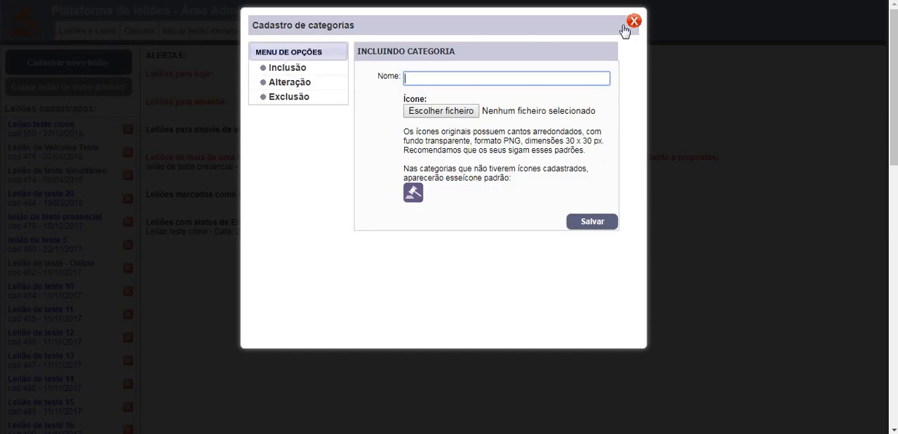
pyautogui.click(627, 28)
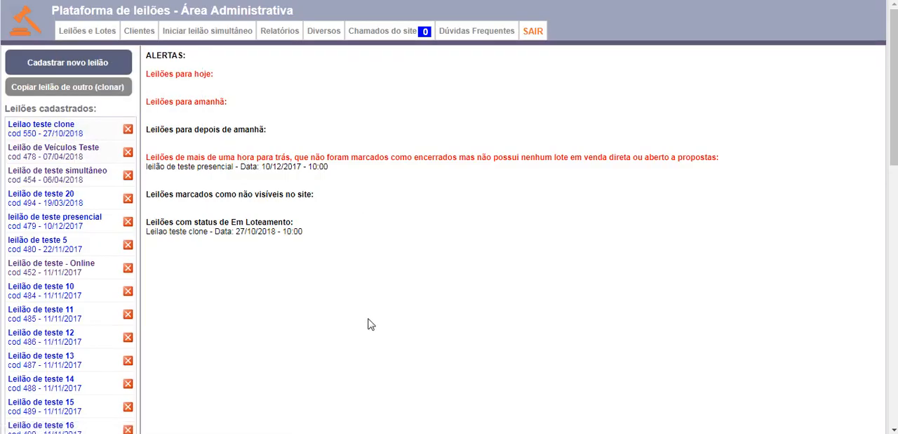
# Step: Open lot 002 of "Leilao teste clone" and change its category to IMÓVEIS
pyautogui.click(35, 132)
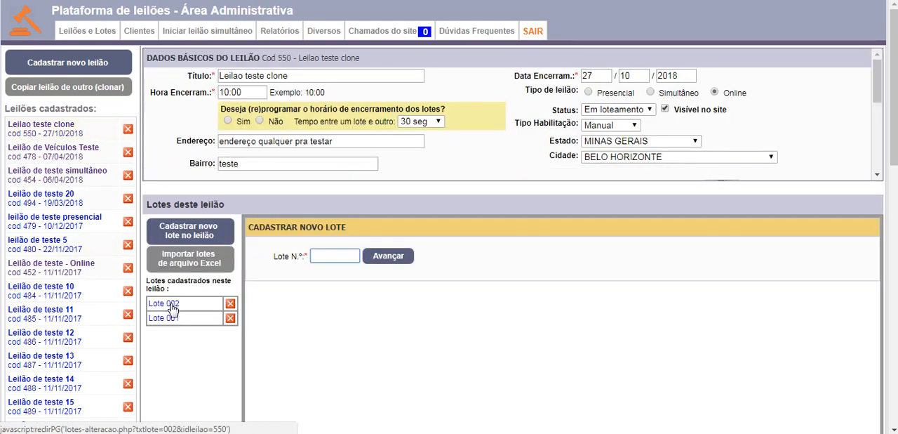
pyautogui.click(171, 307)
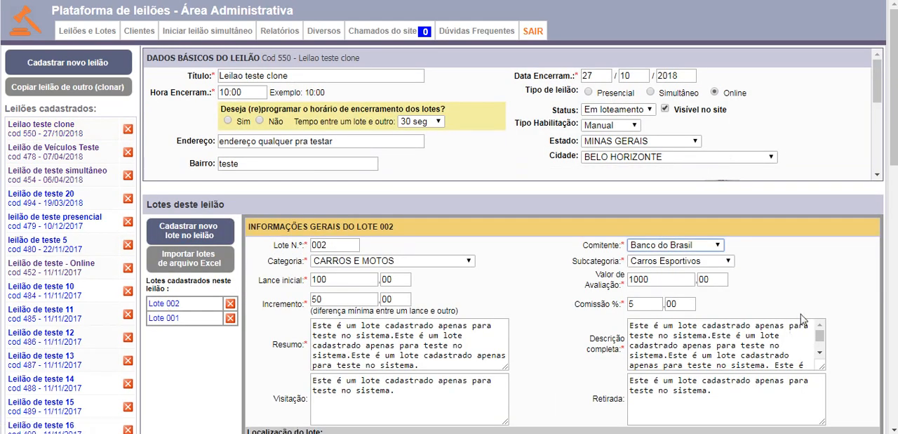
pyautogui.click(416, 262)
pyautogui.click(504, 284)
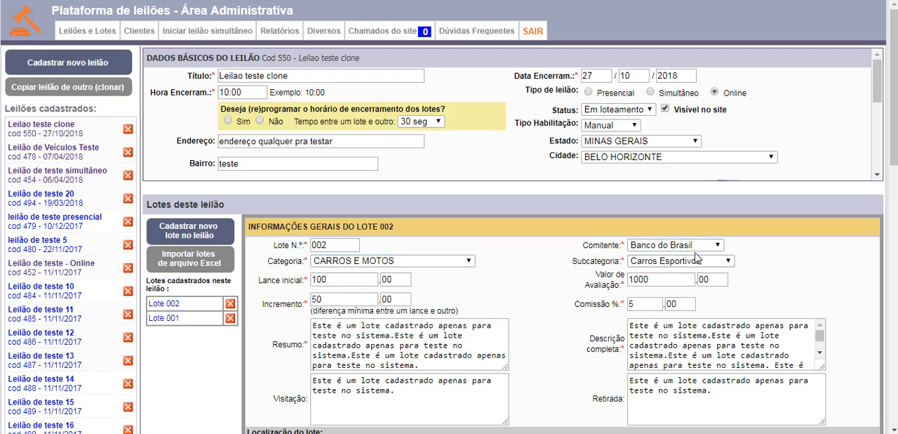
pyautogui.click(429, 262)
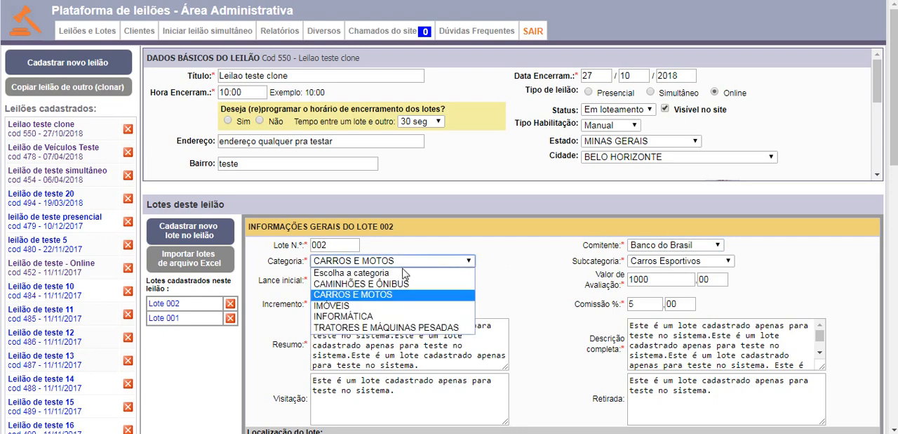
pyautogui.click(403, 306)
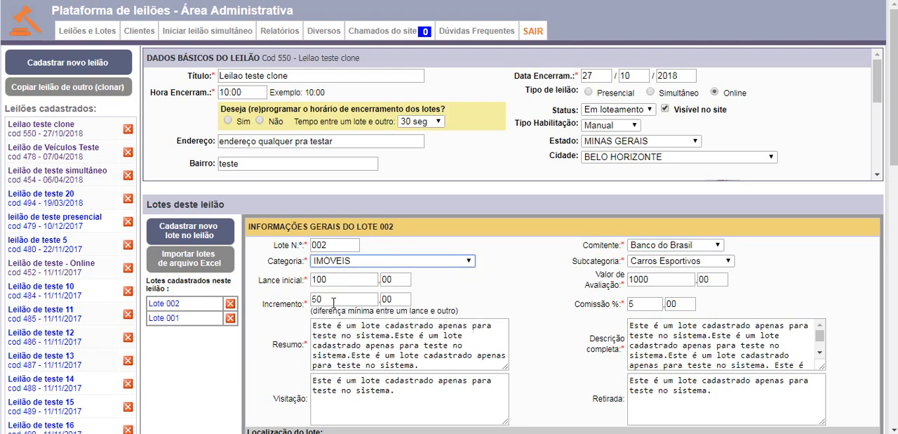
# Step: Set the subcategory of lot 002 to Apartamentos and look at the Comitente options without changing the selection
pyautogui.click(701, 268)
pyautogui.click(652, 285)
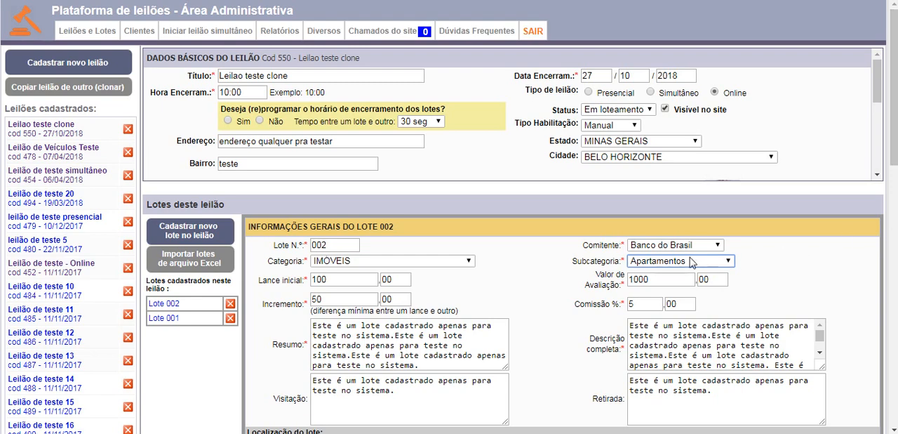
pyautogui.click(680, 247)
pyautogui.click(807, 272)
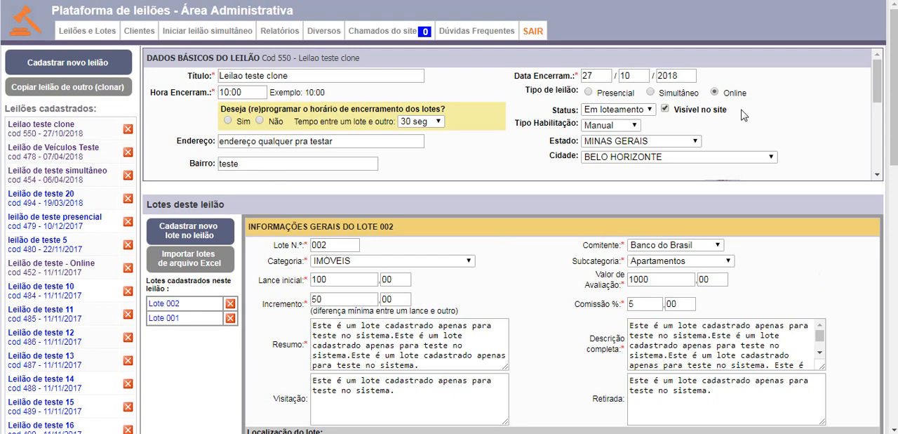
# Step: Open Gerenciar Lances, filter the placed bids by auction "478 - Leilão de Veículos Teste", examine the entries and close the list
pyautogui.moveTo(88, 35)
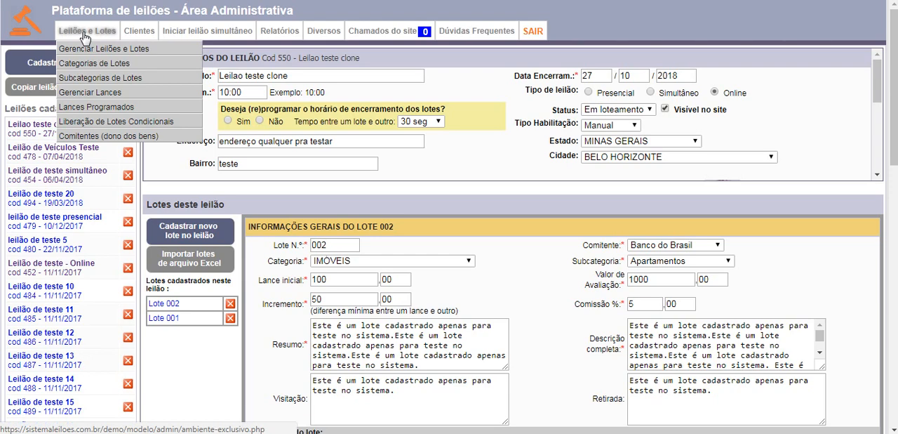
pyautogui.click(91, 98)
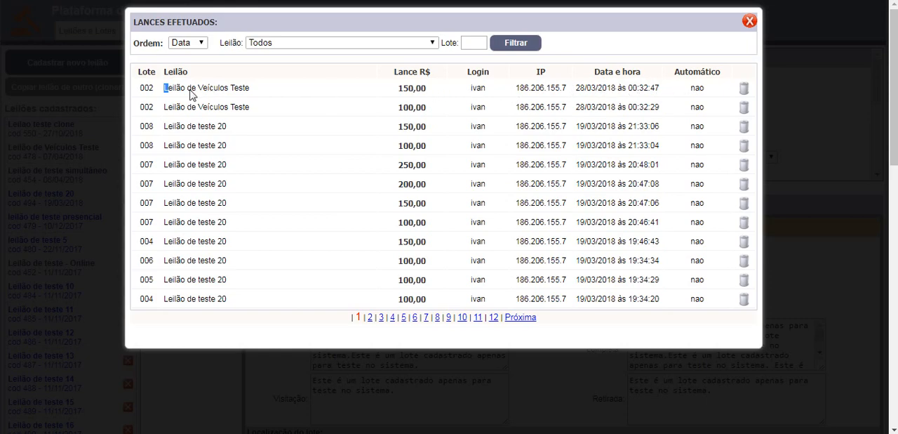
pyautogui.click(334, 45)
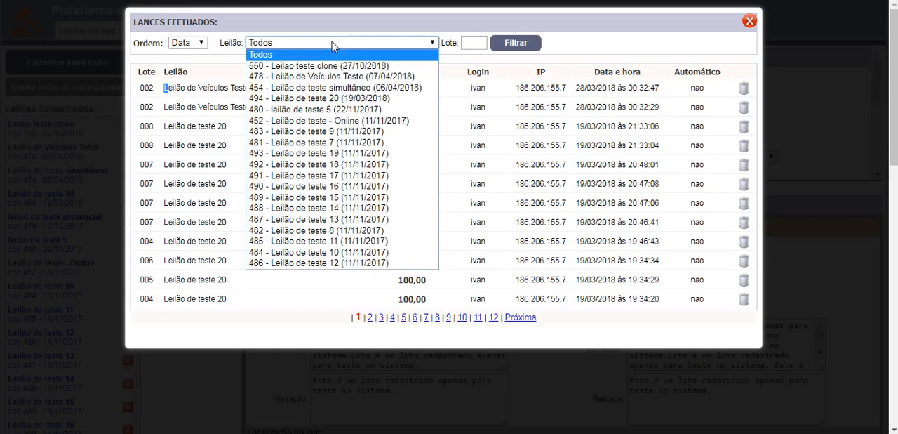
pyautogui.click(313, 77)
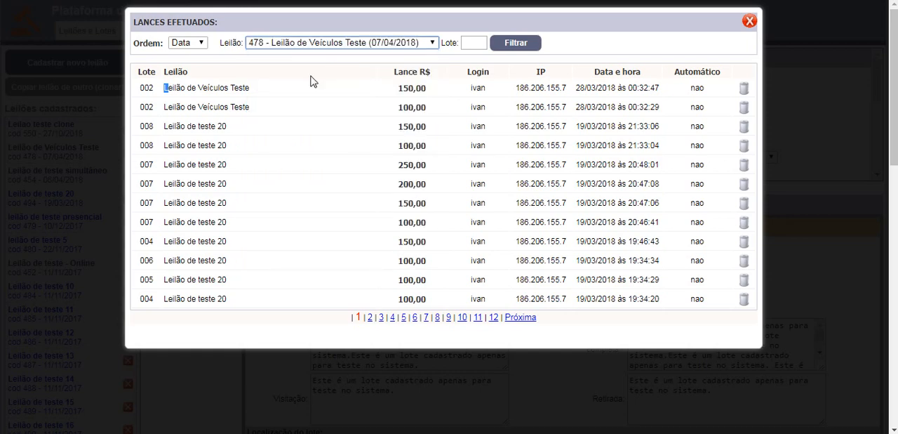
pyautogui.click(522, 48)
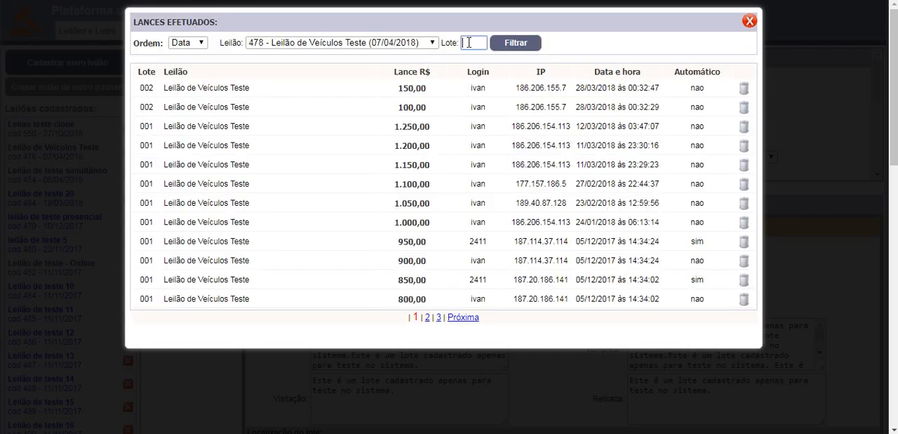
pyautogui.moveTo(166, 96); pyautogui.dragTo(519, 93)
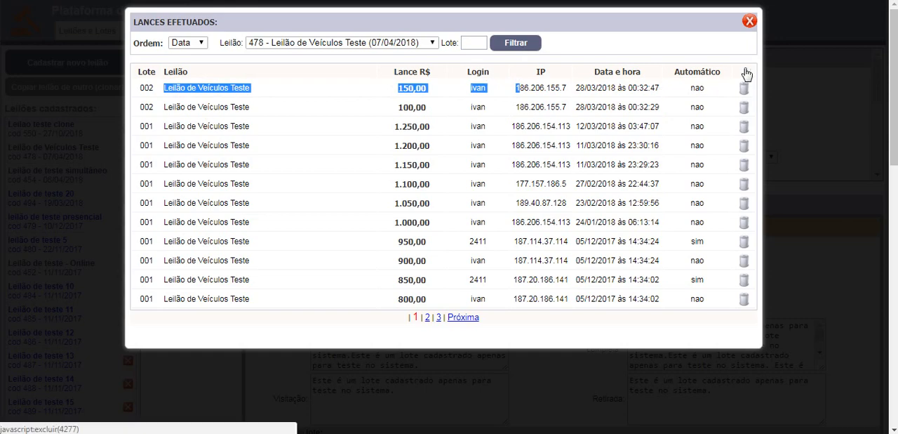
pyautogui.click(750, 21)
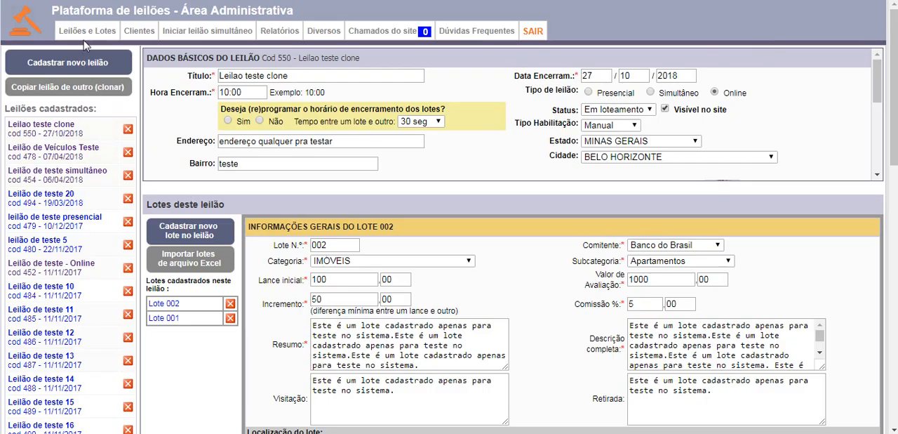
# Step: Open the Lances Programados list, and view lot 001's automatic bid form on the online bidding panel before closing the form
pyautogui.moveTo(84, 33)
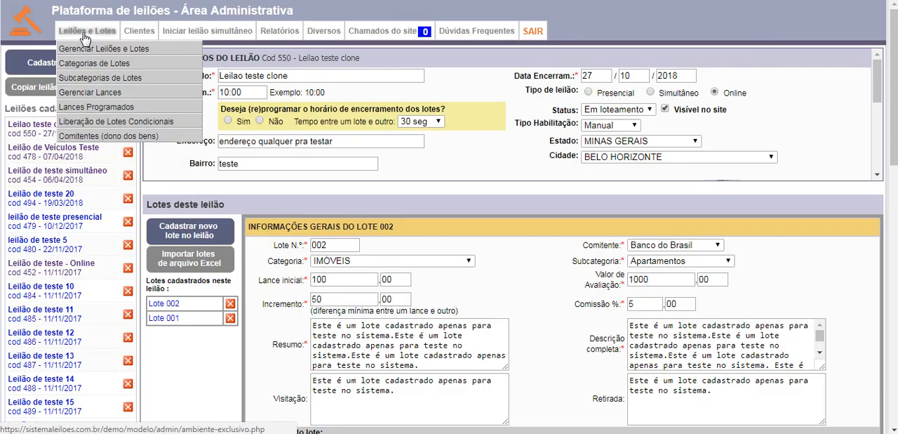
pyautogui.click(96, 107)
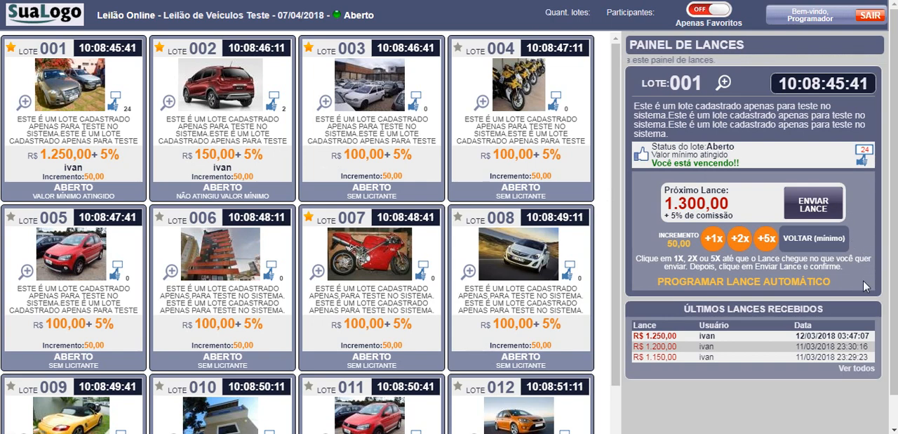
pyautogui.click(758, 283)
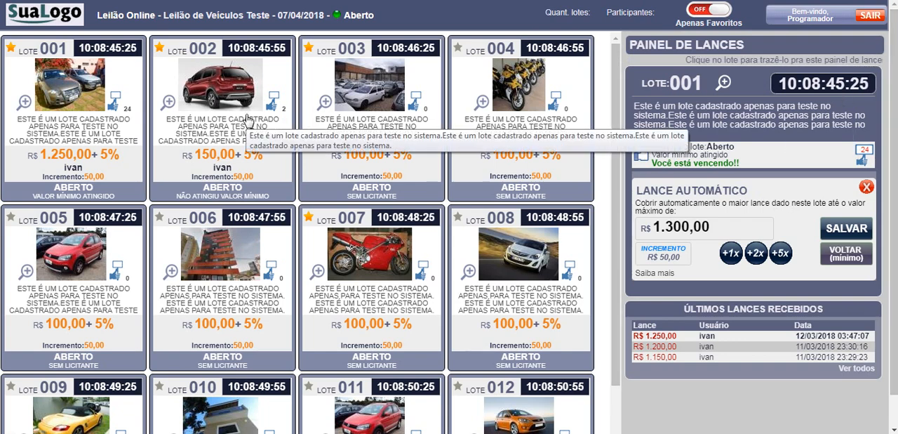
pyautogui.click(867, 187)
# Step: Program an automatic bid of up to R$ 1.200,00 on lot 002 of Leilão de Veículos Teste and return to the normal bidding panel
pyautogui.click(231, 95)
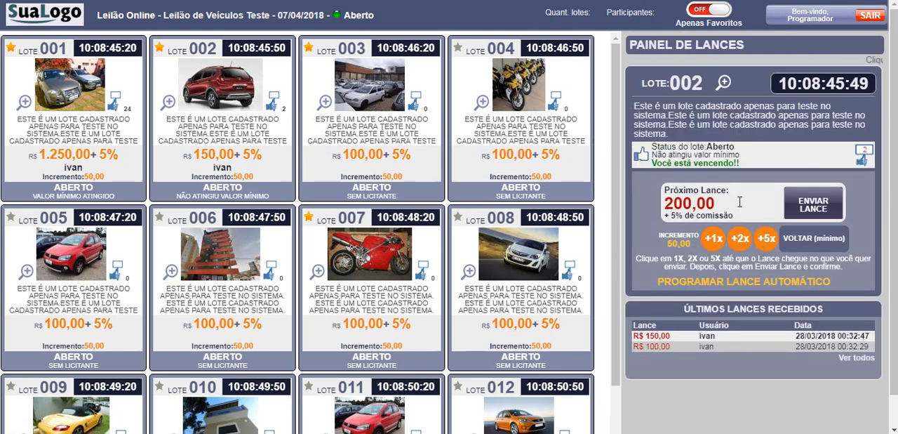
pyautogui.click(759, 282)
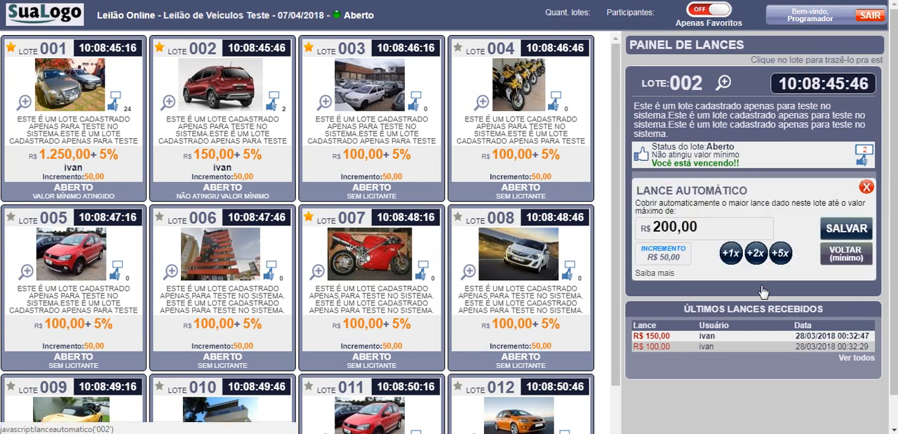
pyautogui.click(783, 256)
pyautogui.click(782, 254)
pyautogui.click(781, 254)
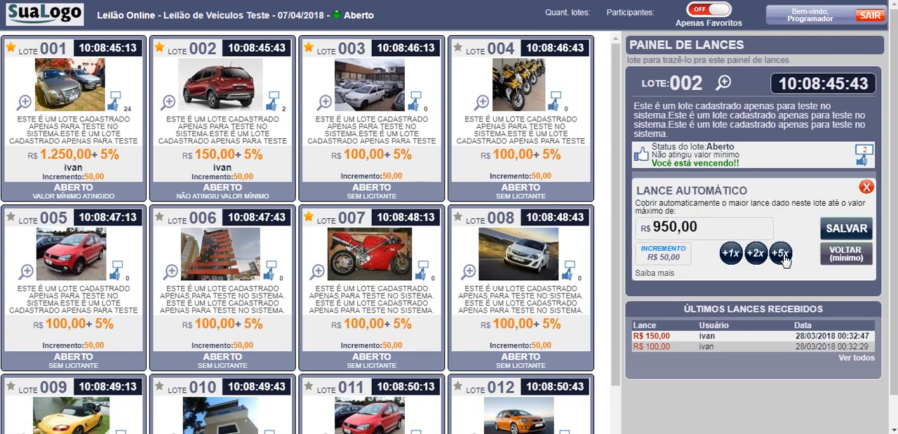
pyautogui.click(782, 255)
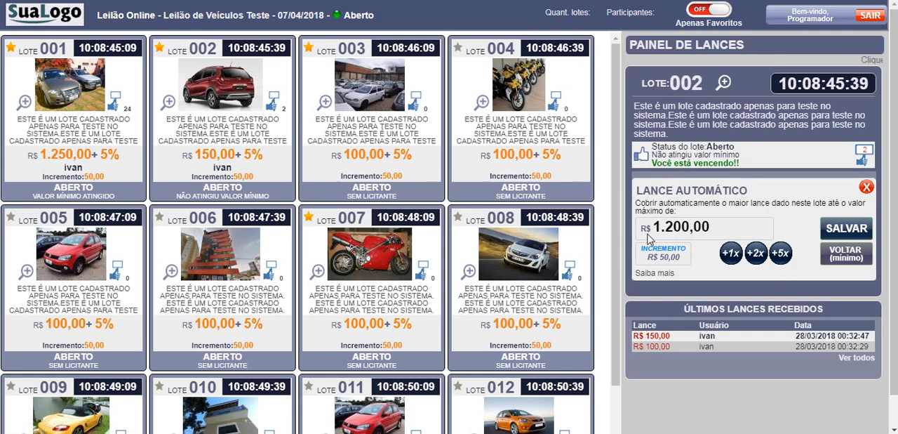
pyautogui.click(850, 238)
pyautogui.click(779, 256)
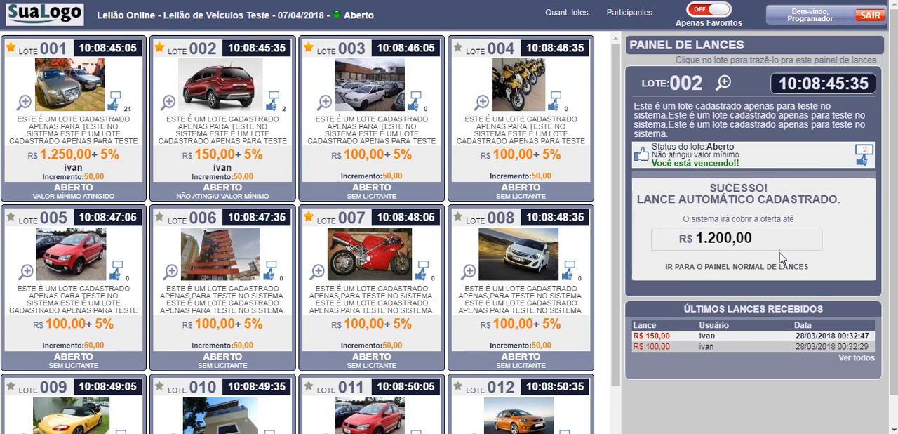
pyautogui.click(777, 266)
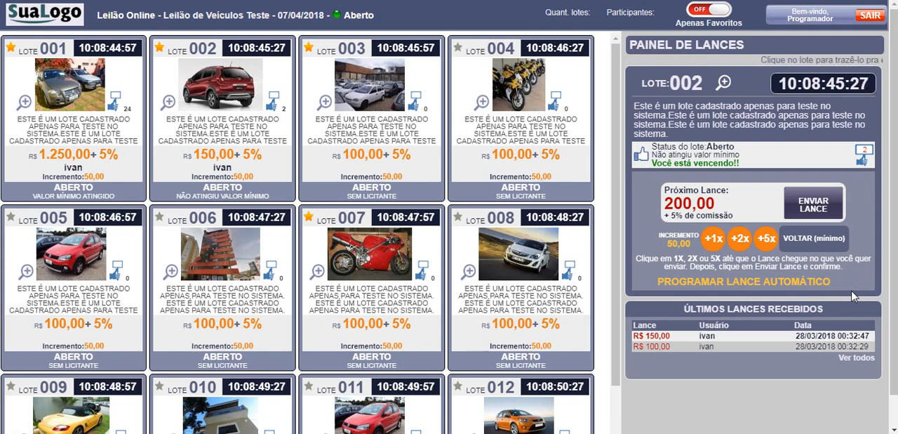
# Step: View lot 002's automatic bid form again, and reopen the Lances Programados list to check the programmed bid before closing it
pyautogui.click(787, 281)
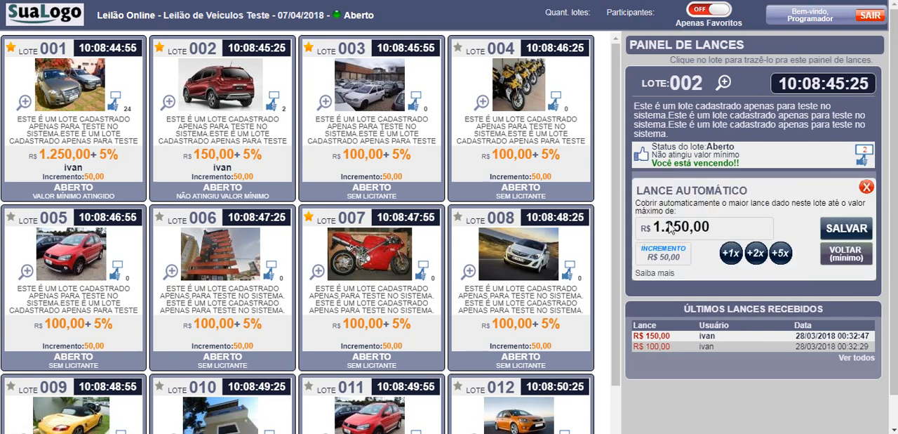
pyautogui.click(867, 187)
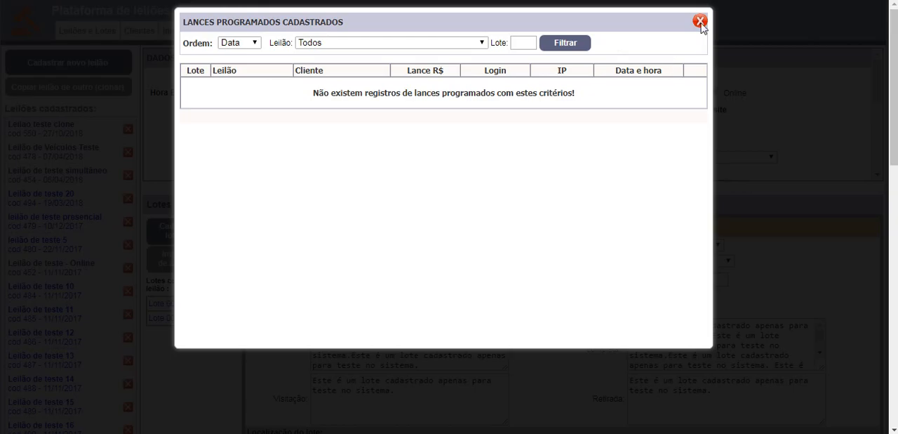
pyautogui.click(700, 22)
pyautogui.moveTo(89, 33)
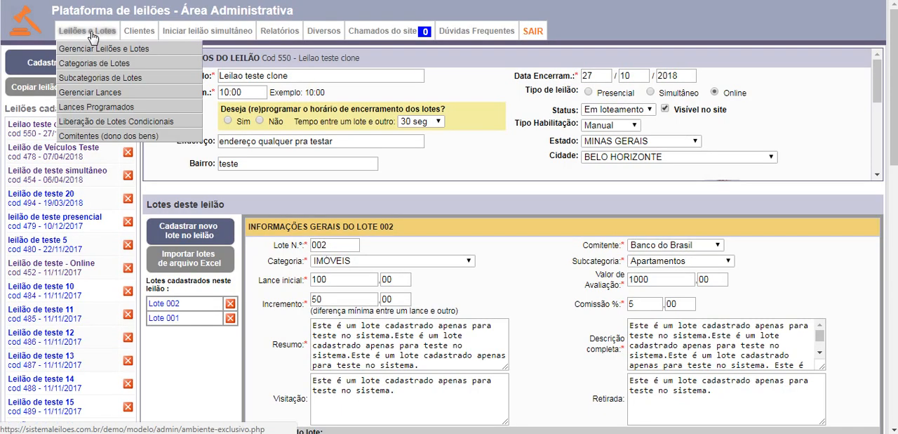
pyautogui.click(98, 113)
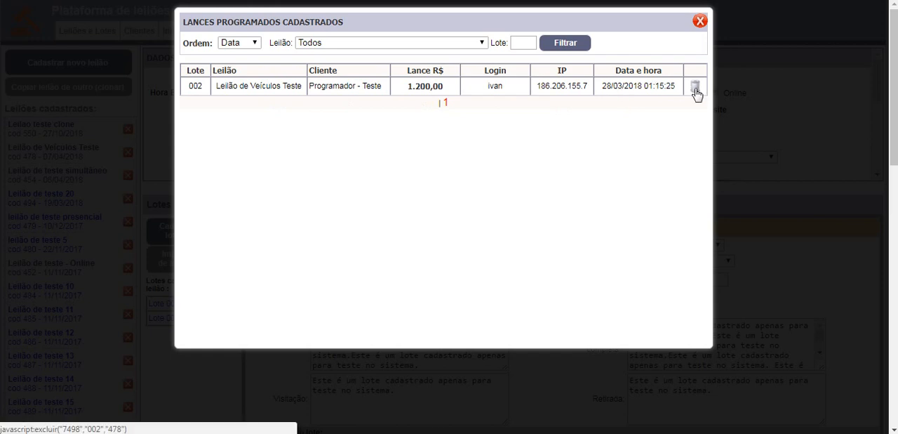
pyautogui.click(700, 21)
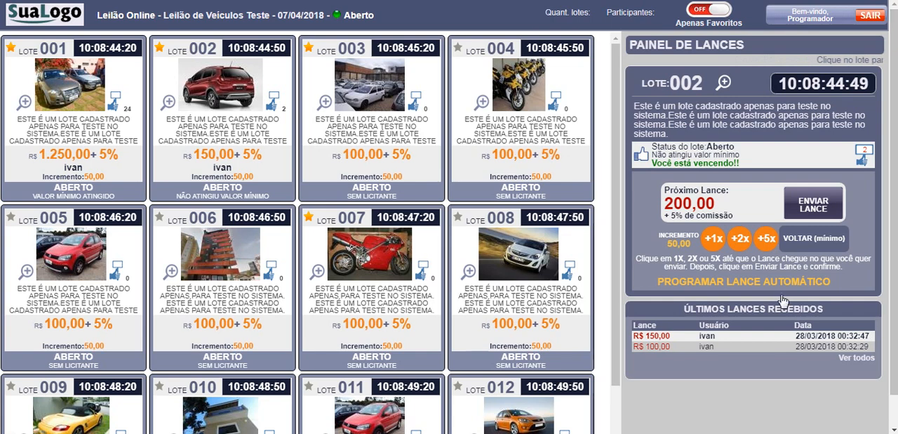
# Step: Program and confirm a new automatic bid of up to R$ 1.400,00 on lot 002 in the bidding panel
pyautogui.click(784, 289)
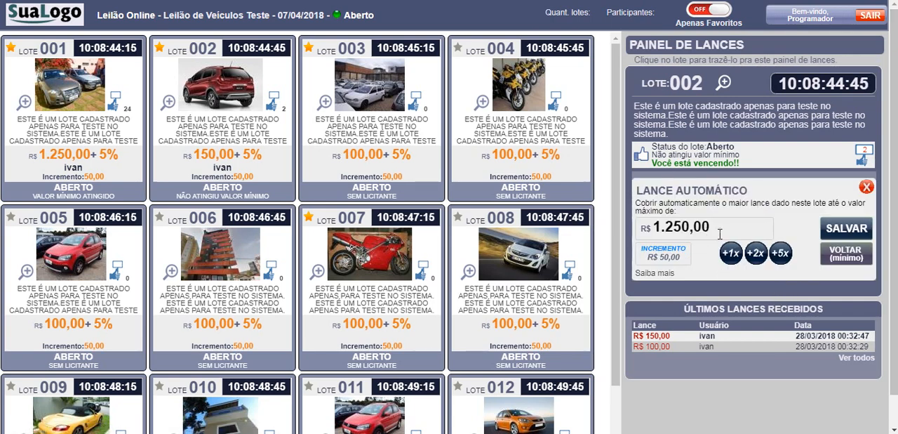
pyautogui.click(733, 254)
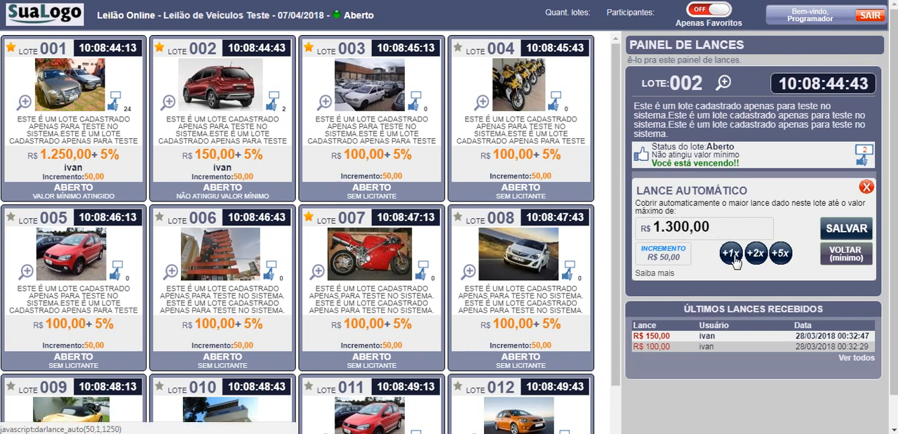
pyautogui.click(732, 254)
pyautogui.click(732, 254)
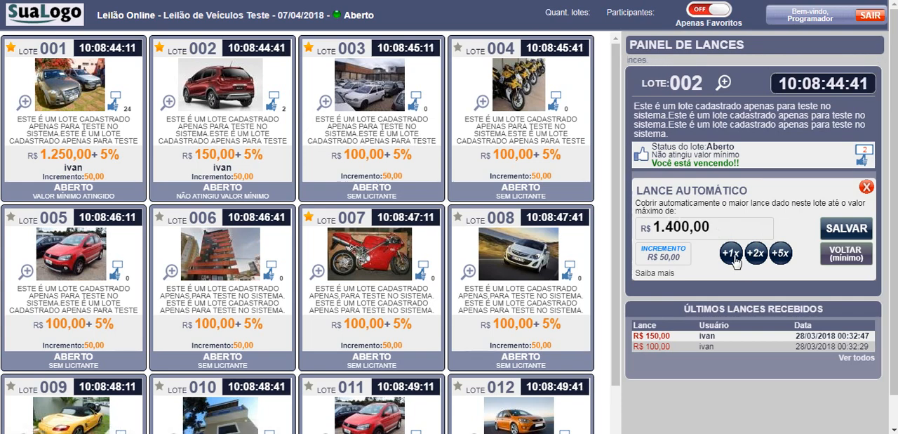
pyautogui.click(833, 240)
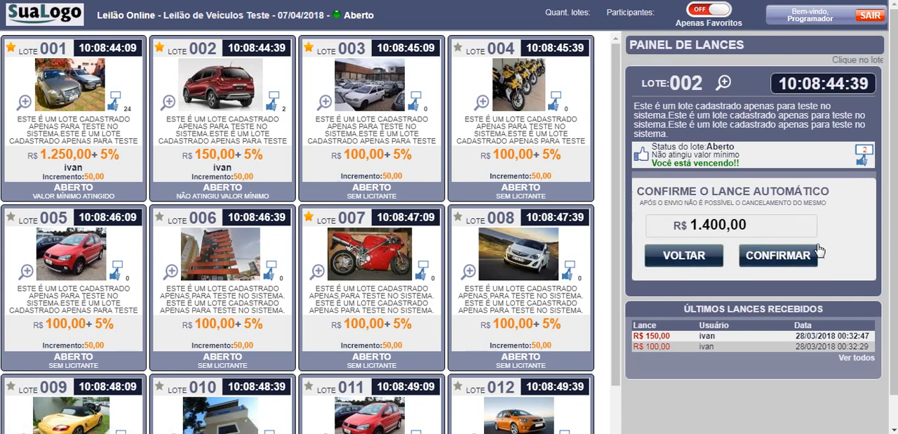
pyautogui.click(782, 257)
pyautogui.click(779, 257)
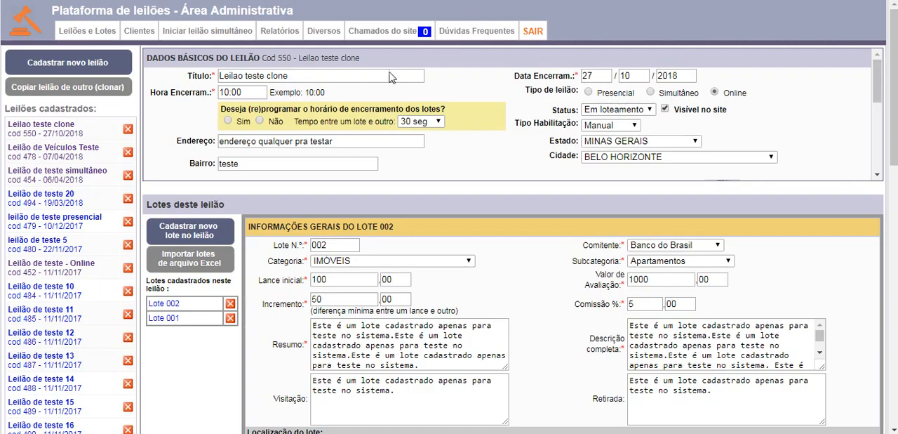
# Step: Open Liberação de Lotes Condicionais, examine the list of conditional lots and close it
pyautogui.moveTo(109, 35)
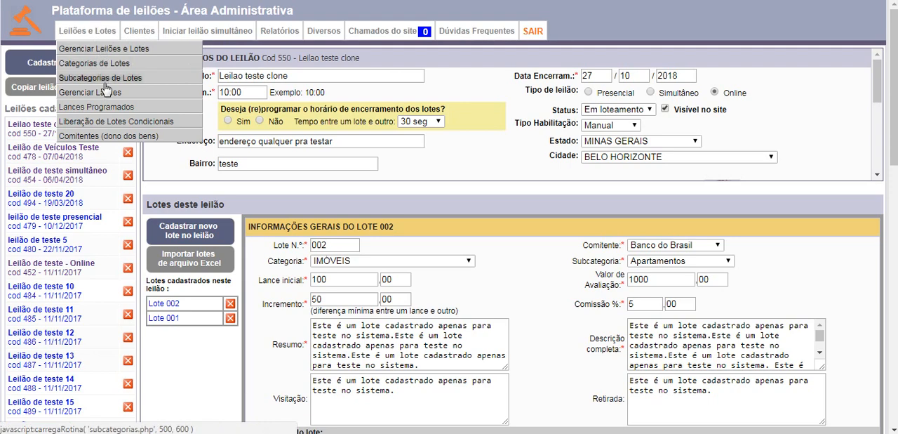
pyautogui.click(116, 124)
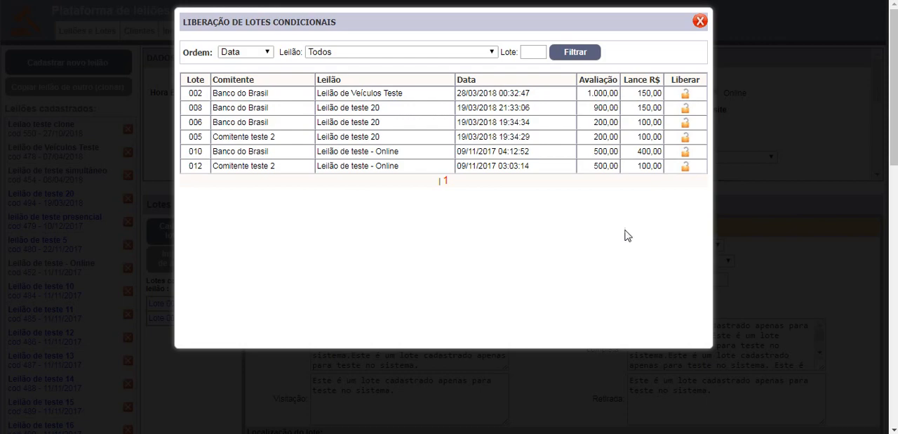
pyautogui.click(699, 21)
# Step: Release conditional lot 002 of Leilão de Veículos Teste in Liberação de Lotes Condicionais and close the list
pyautogui.moveTo(87, 31)
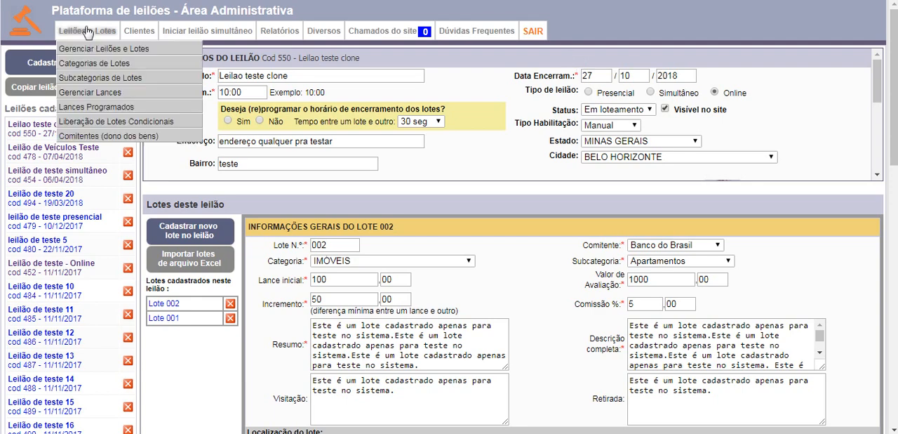
pyautogui.click(113, 123)
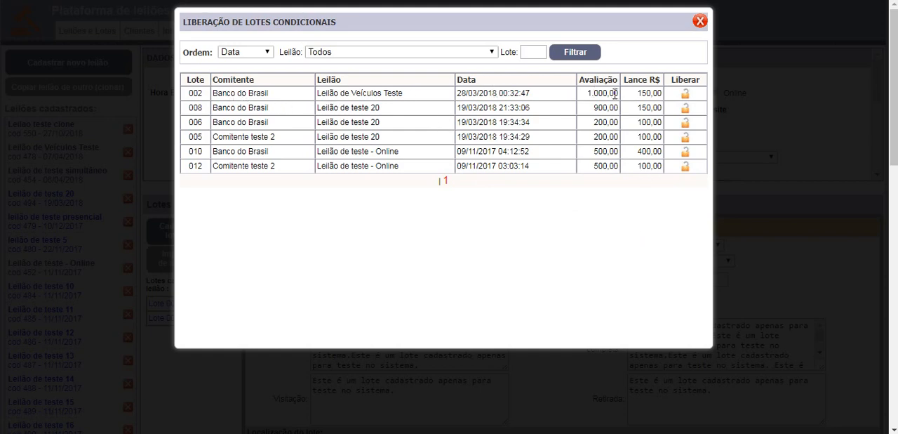
pyautogui.moveTo(616, 93); pyautogui.dragTo(592, 89)
pyautogui.moveTo(657, 92); pyautogui.dragTo(640, 87)
pyautogui.click(685, 98)
pyautogui.click(494, 55)
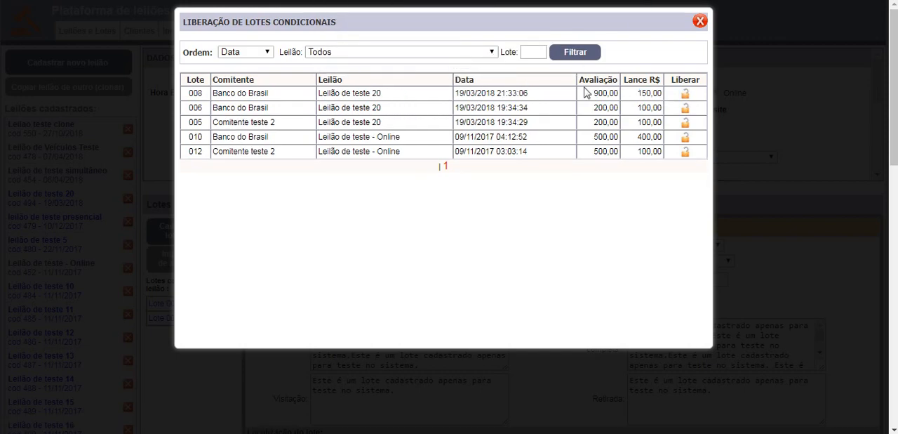
pyautogui.click(701, 22)
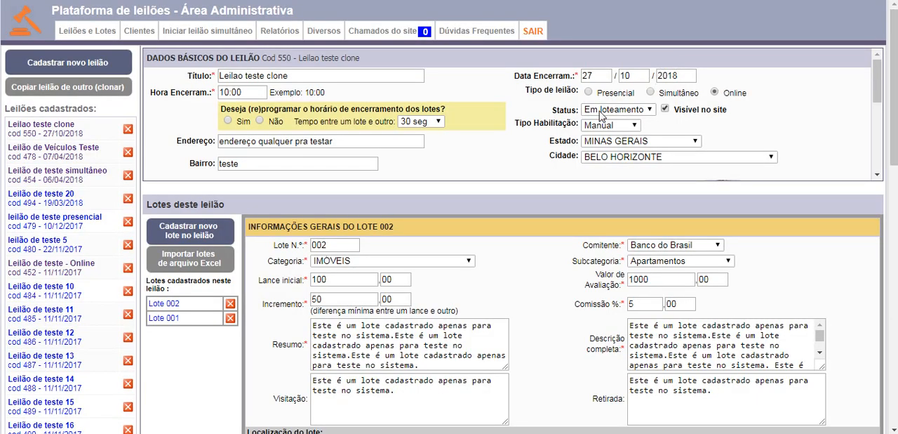
pyautogui.moveTo(92, 33)
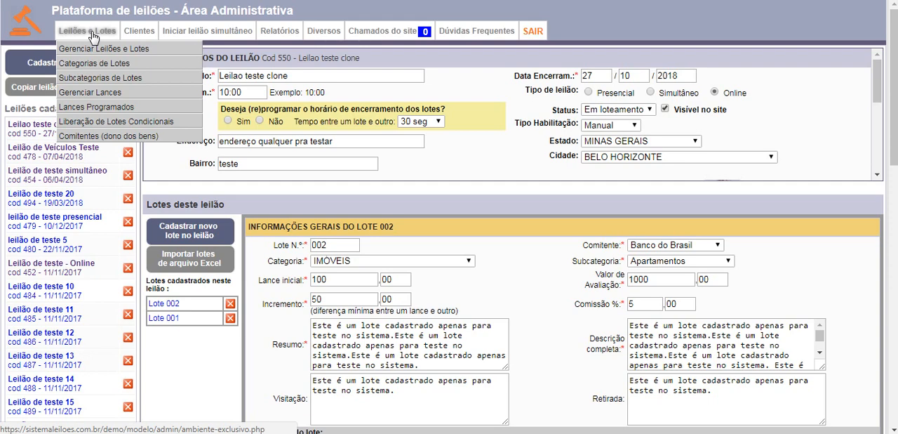
pyautogui.click(351, 433)
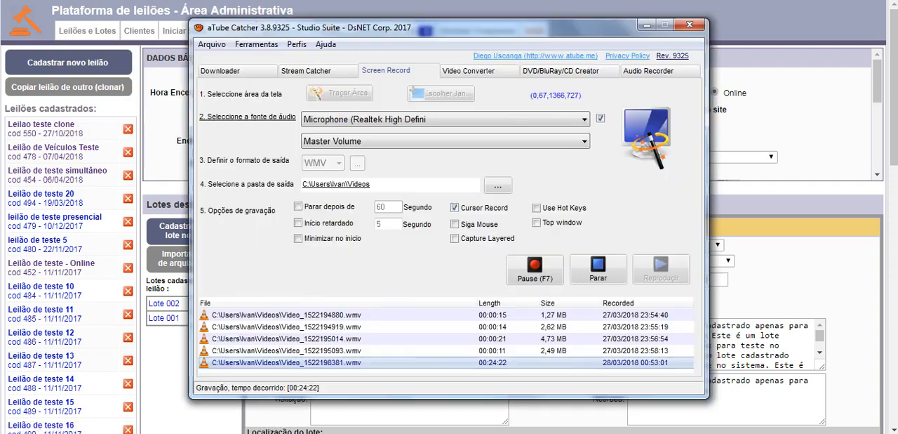